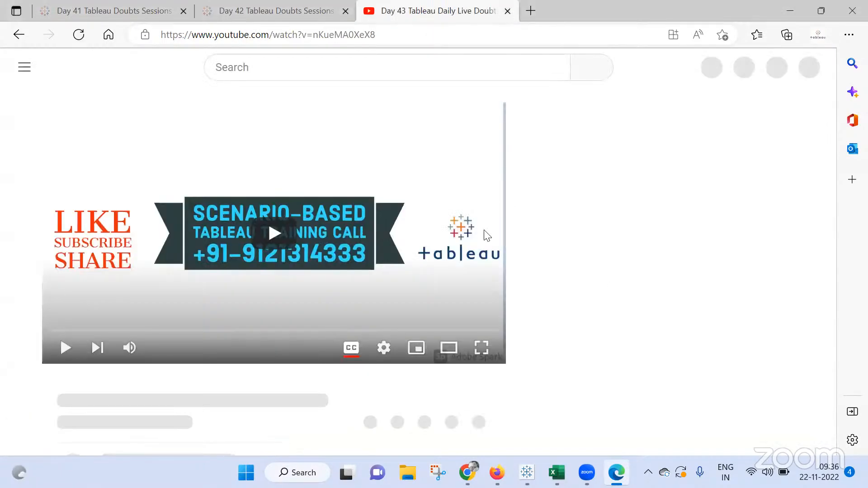
Close the YouTube tab and unmute the microphone in the Google Meet call
key("ctrl+w")
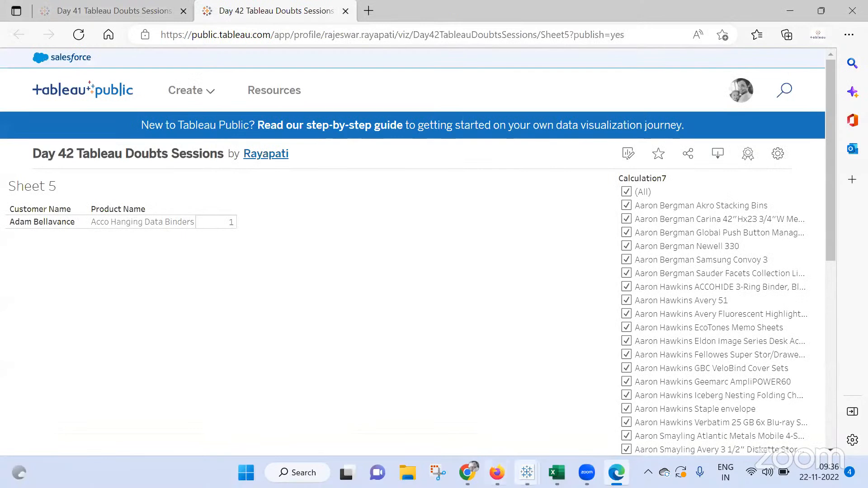
left_click(437, 472)
mouse_move(467, 473)
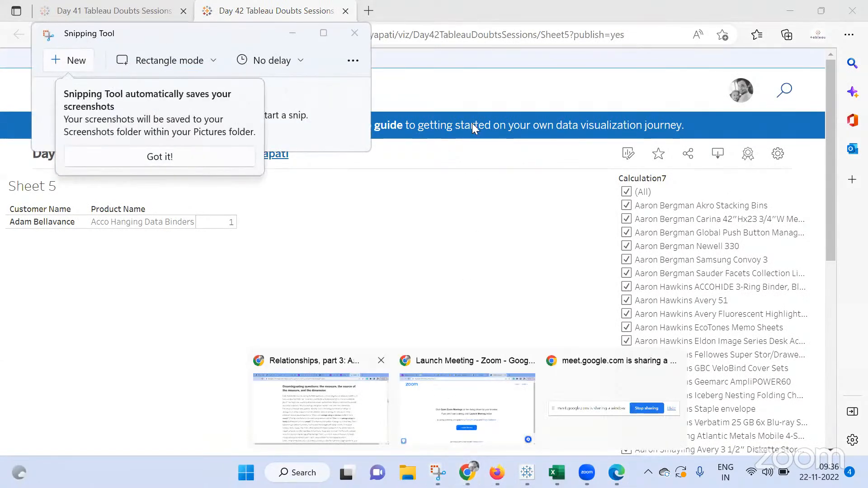
left_click(321, 409)
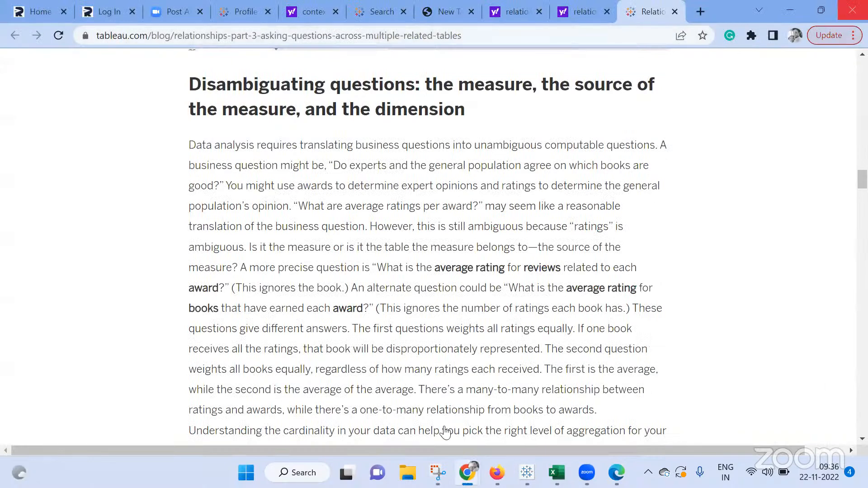
left_click(467, 473)
mouse_move(466, 473)
left_click(421, 393)
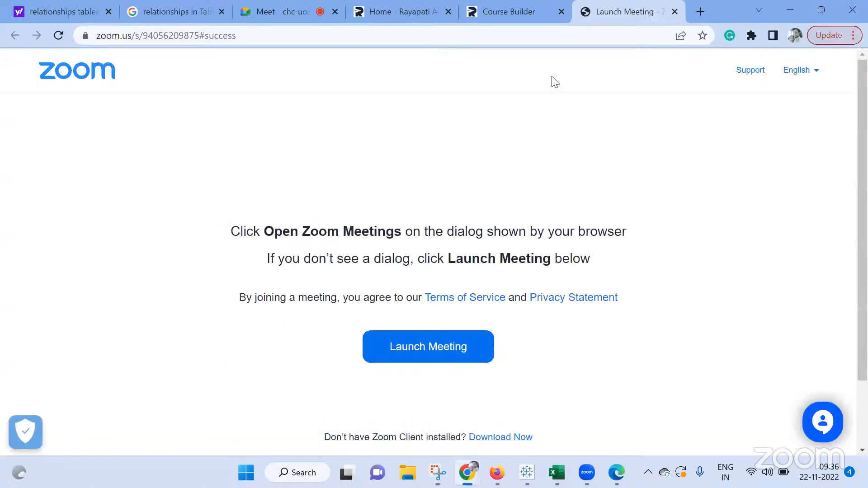
left_click(282, 12)
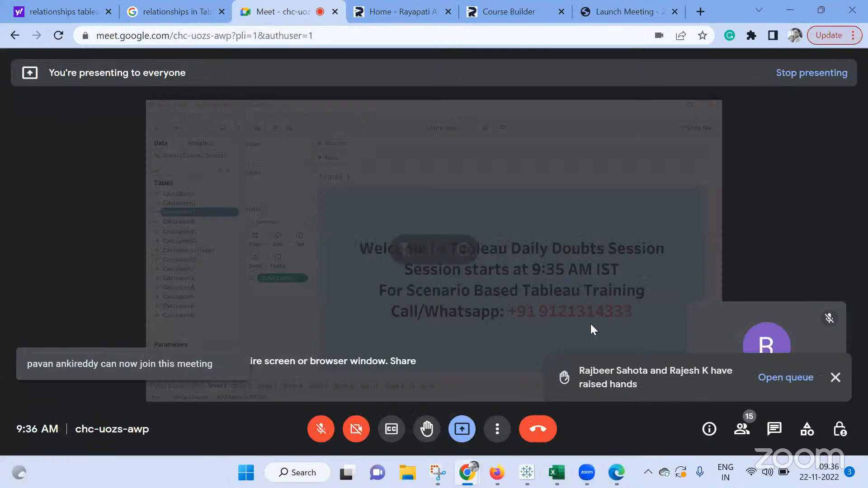
left_click(316, 429)
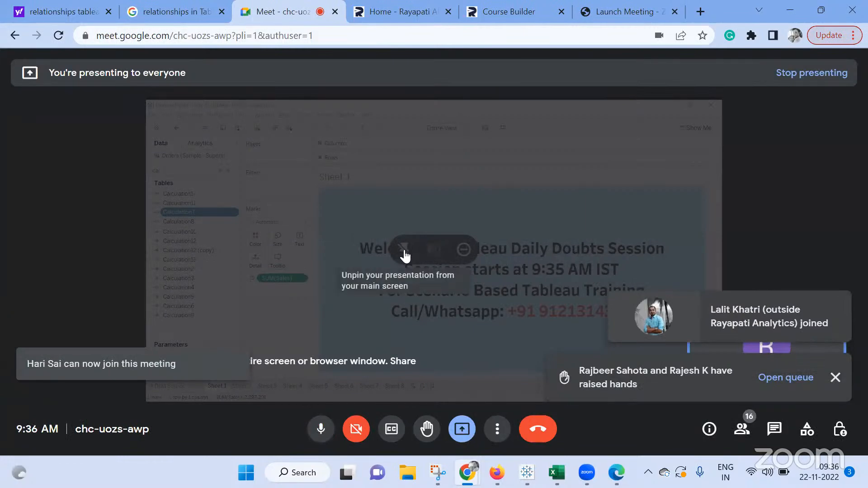
Switch to the Tableau workbook, delete all calculated fields matching the 'cal' search, and clear the search
mouse_move(527, 472)
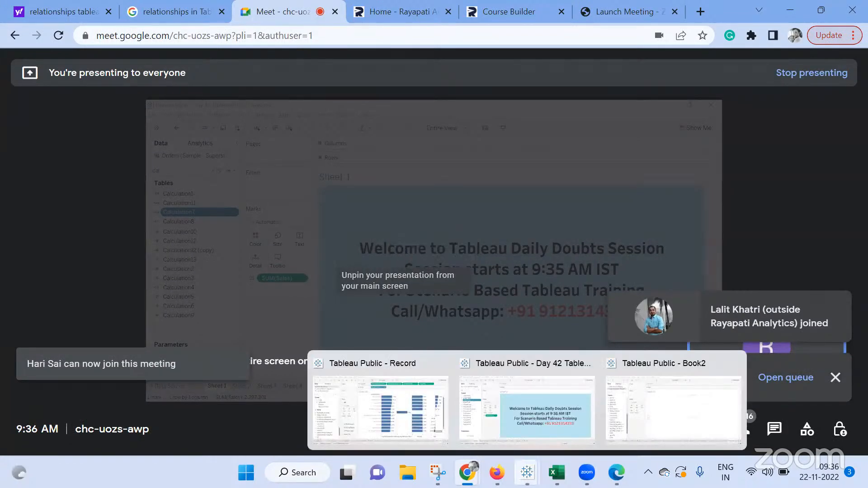
left_click(545, 400)
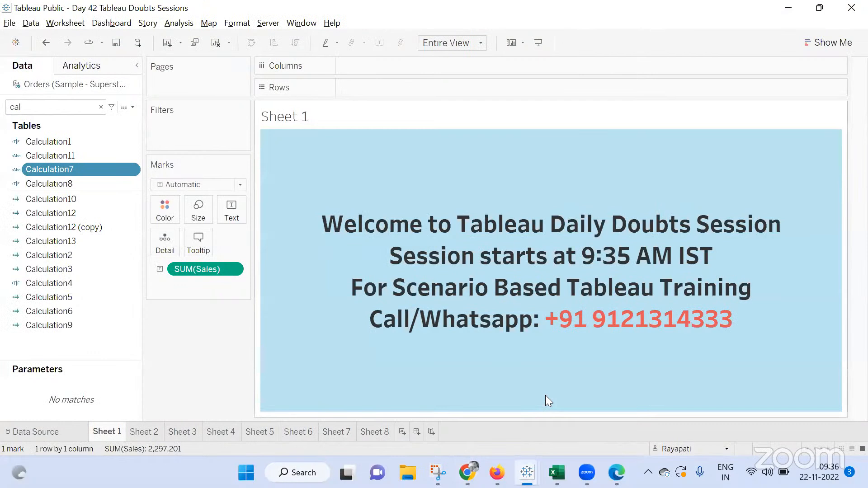
left_click(76, 139)
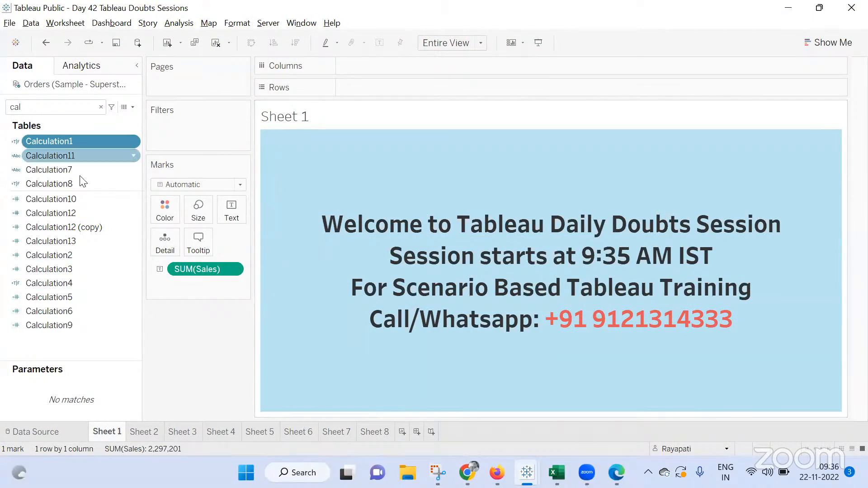
left_click(58, 323, "shift")
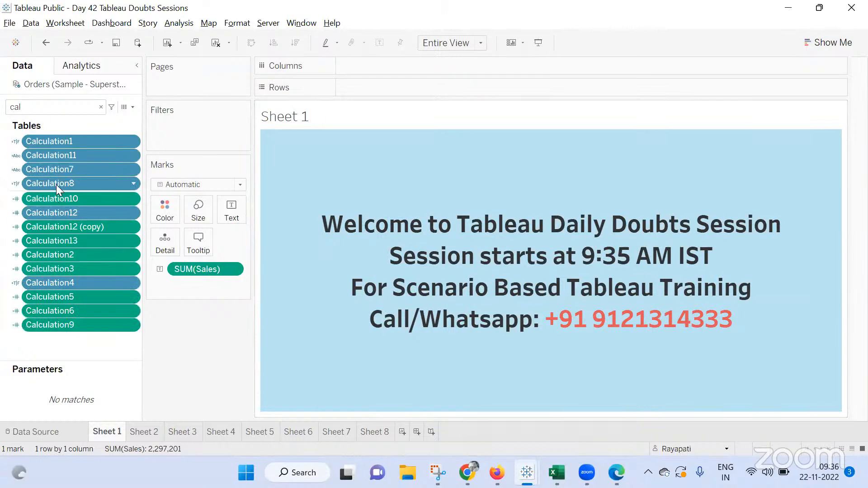
right_click(56, 185)
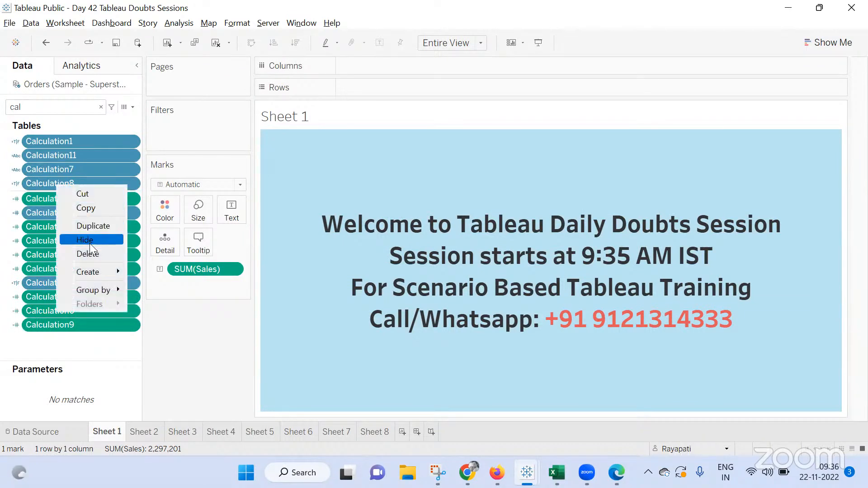
left_click(89, 254)
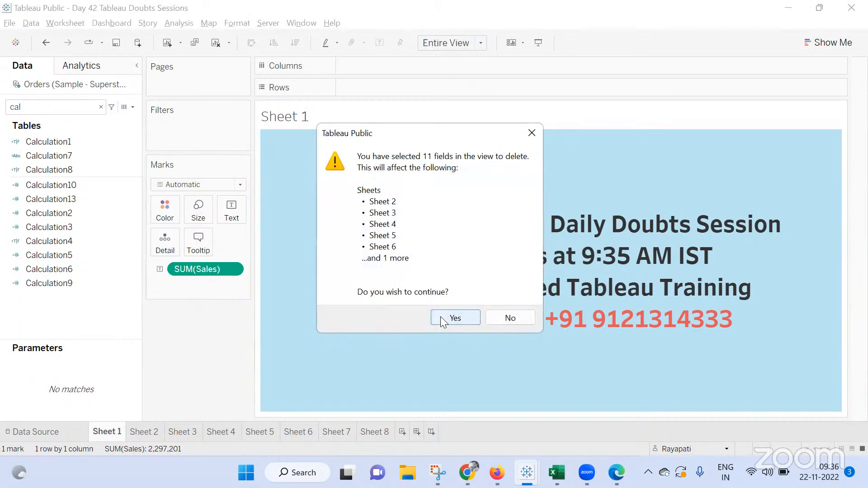
left_click(440, 316)
left_click(442, 259)
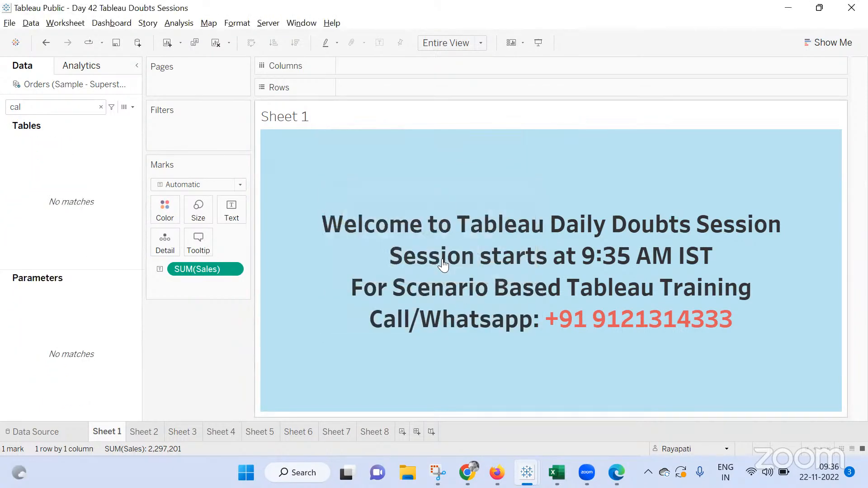
left_click(100, 107)
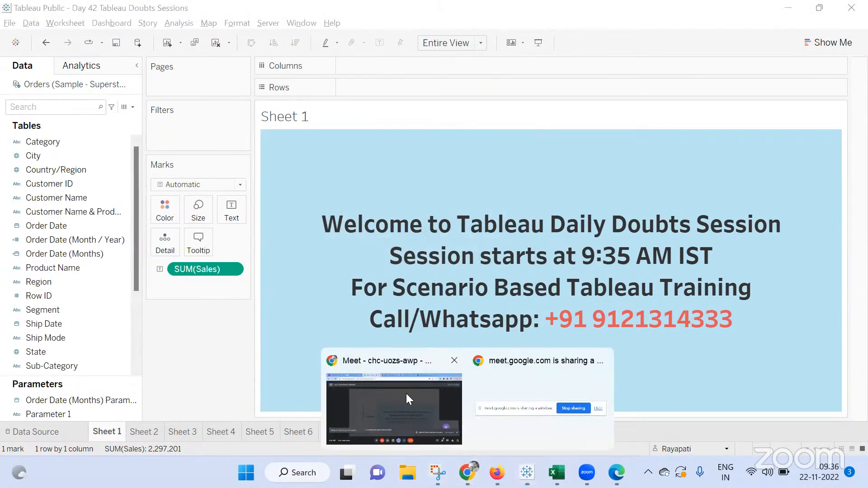
Stop presenting the screen in the Meet call
left_click(405, 394)
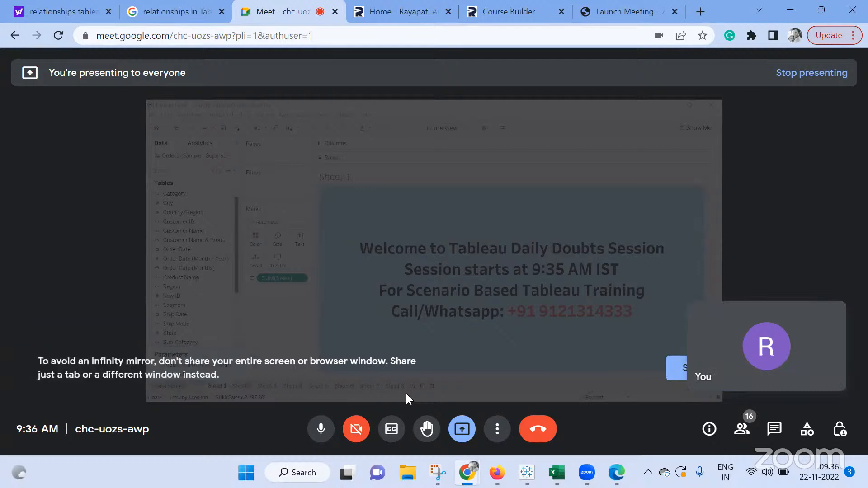
left_click(457, 427)
left_click(488, 384)
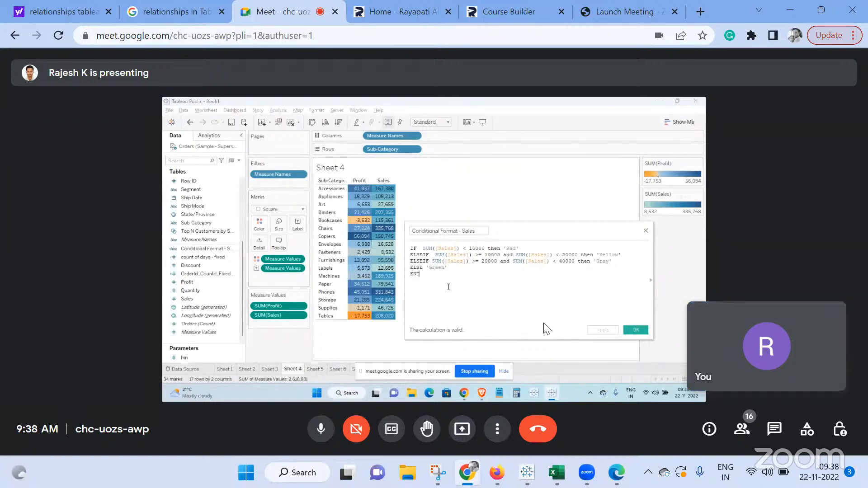
Take over as main presenter and share the entire screen in the Meet call
mouse_move(557, 472)
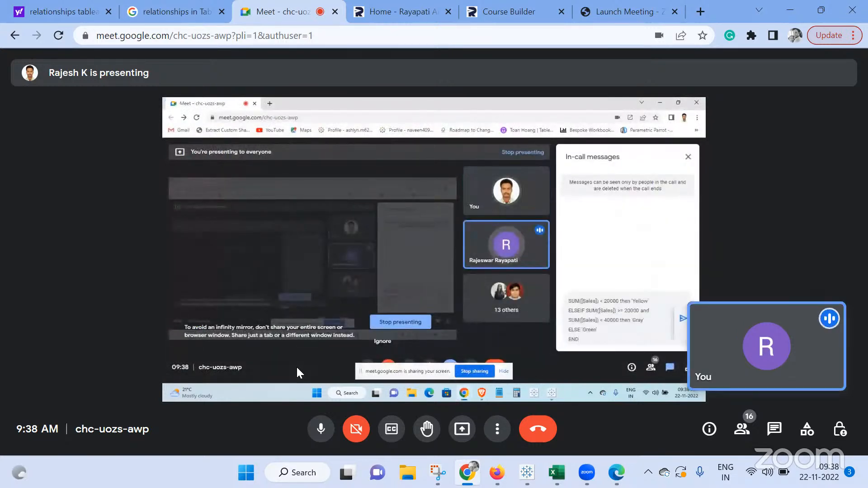
left_click(462, 429)
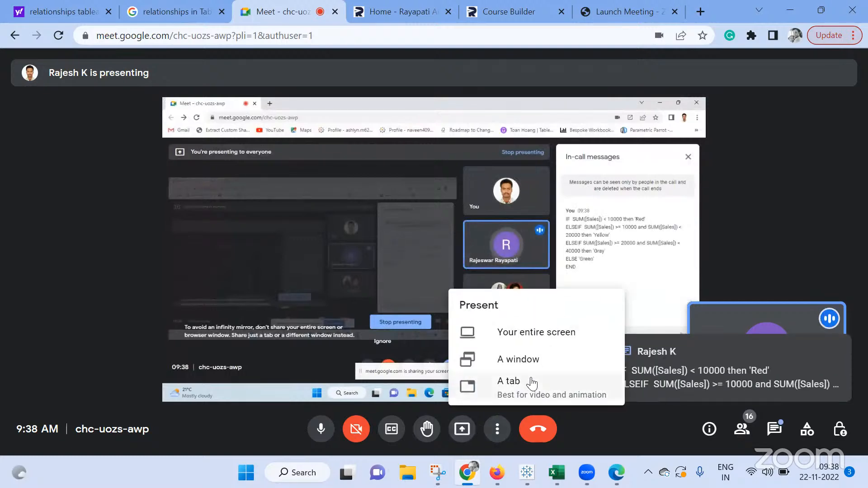
left_click(530, 332)
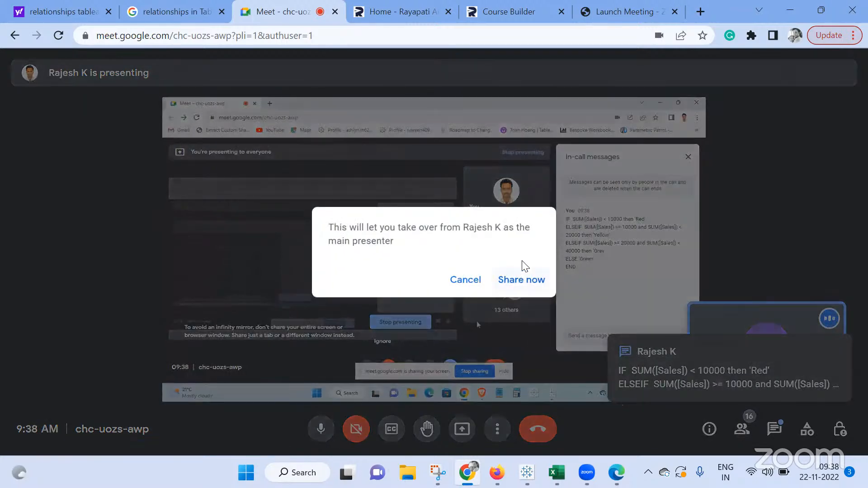
left_click(521, 279)
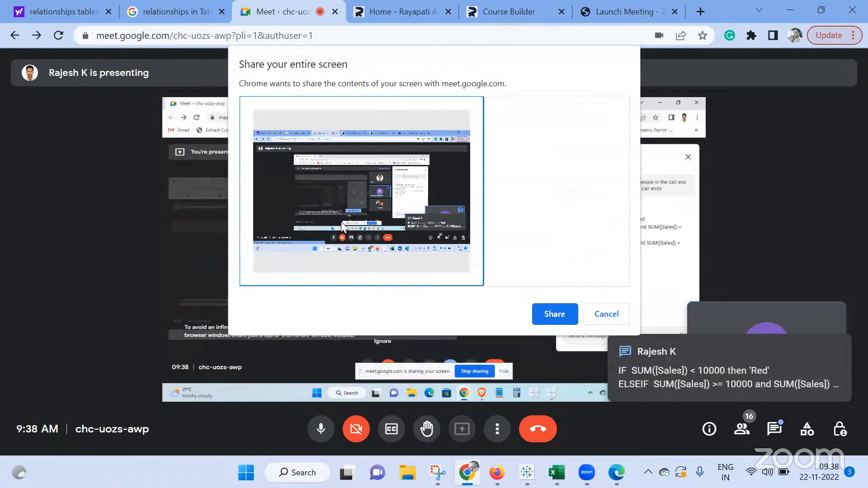
left_click(562, 311)
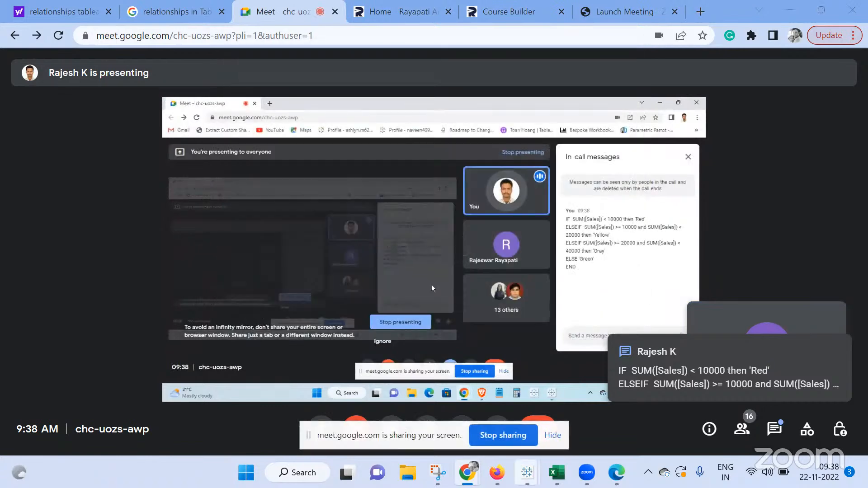
Open the Meet in-call messages and select the posted IF/ELSEIF sales colour formula
left_click(527, 473)
left_click(529, 397)
mouse_move(468, 473)
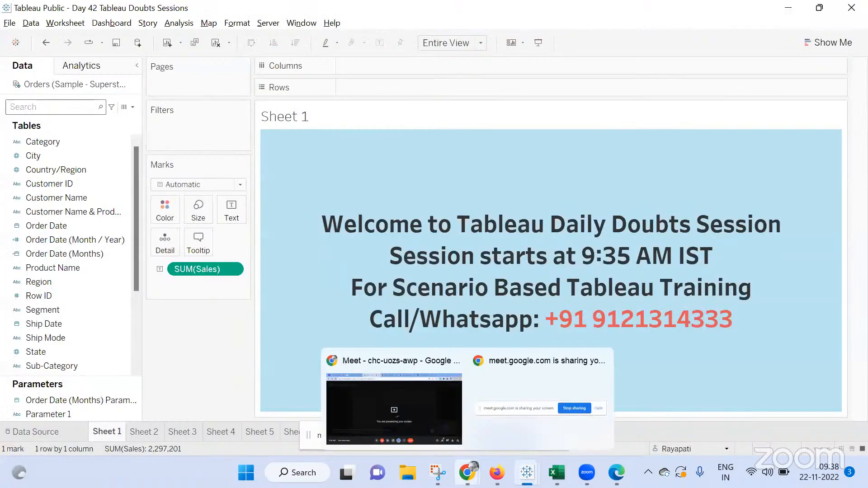
left_click(403, 386)
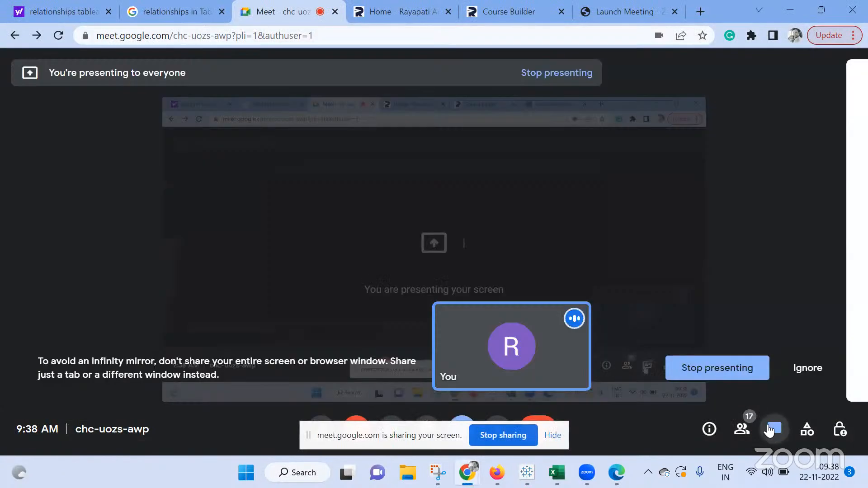
left_click(769, 431)
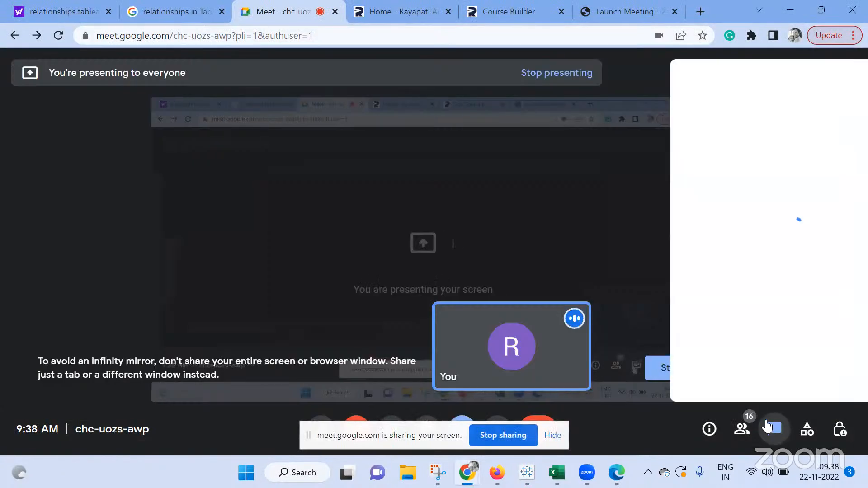
left_click_drag(684, 323, 617, 228)
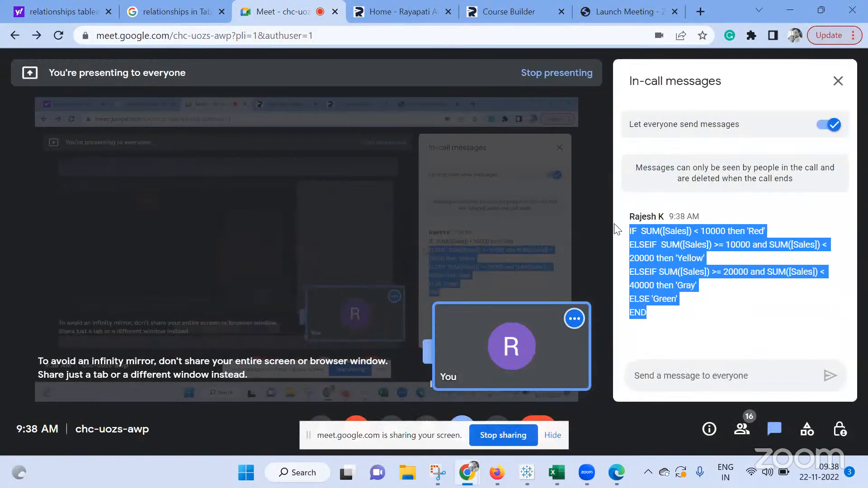
Return to the Tableau workbook and delete worksheets Sheet 2 through Sheet 8
mouse_move(616, 473)
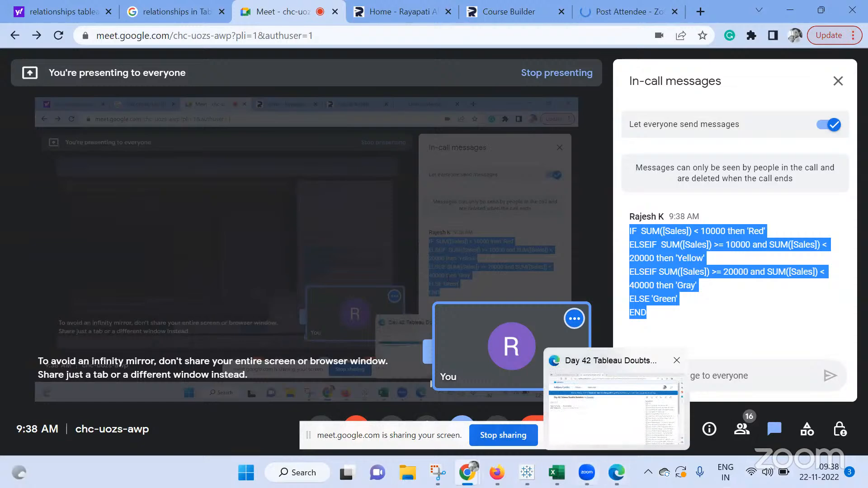
mouse_move(527, 472)
left_click(547, 416)
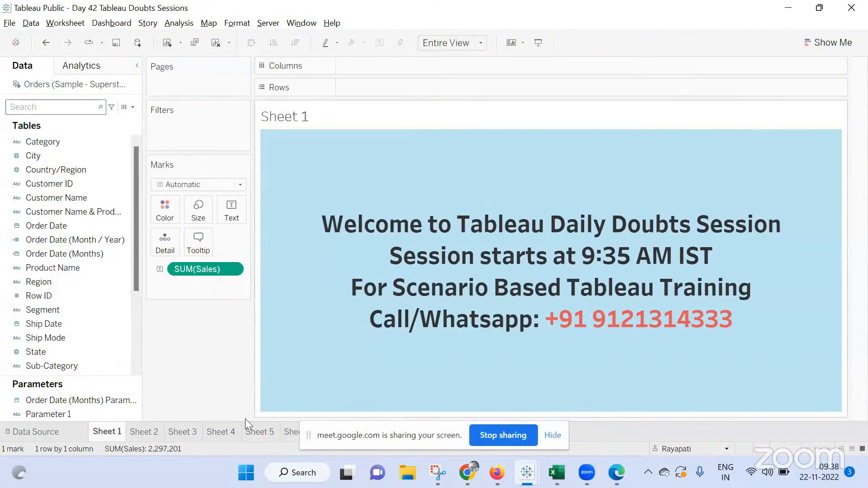
left_click(145, 431)
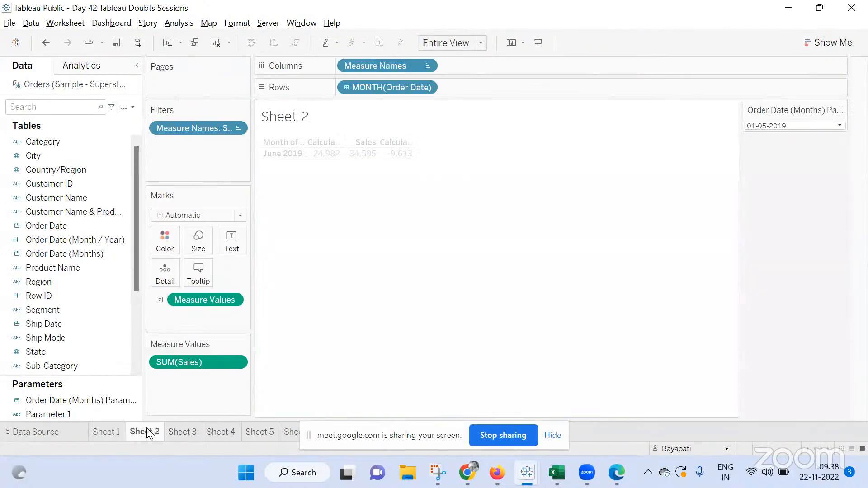
left_click(547, 439)
right_click(374, 433)
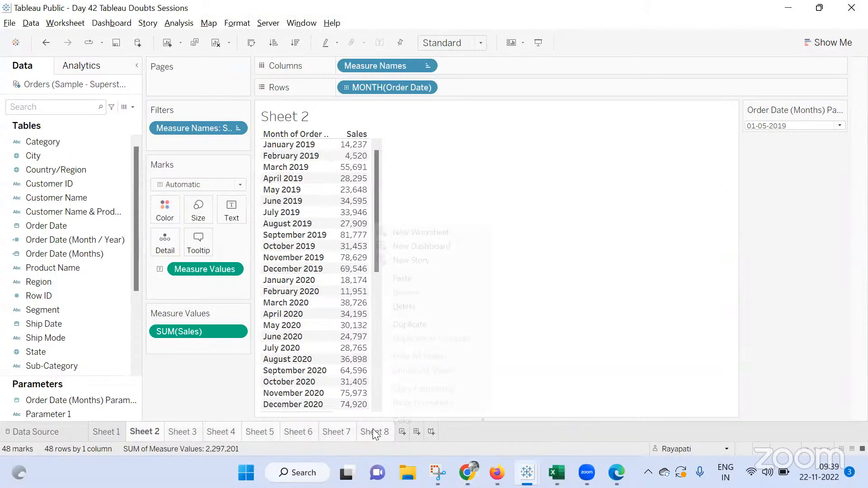
left_click(404, 306)
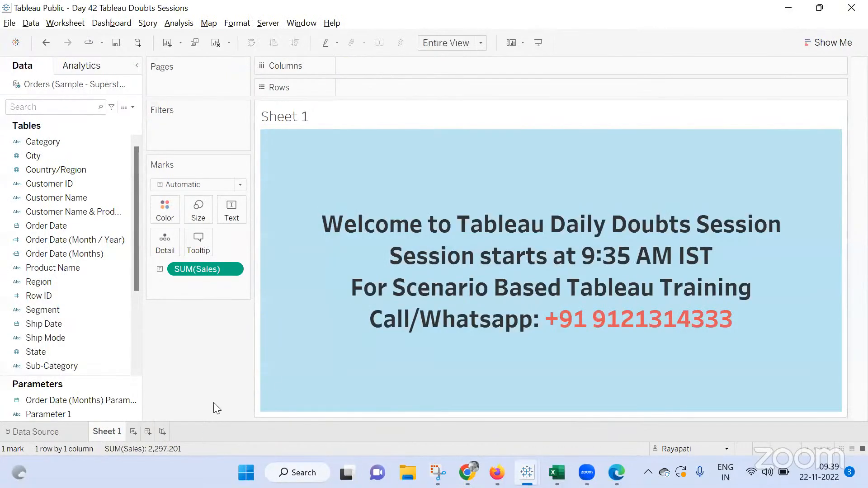
Add a new worksheet with Sub-Category on Rows and SUM(Sales) shown as text
left_click(133, 431)
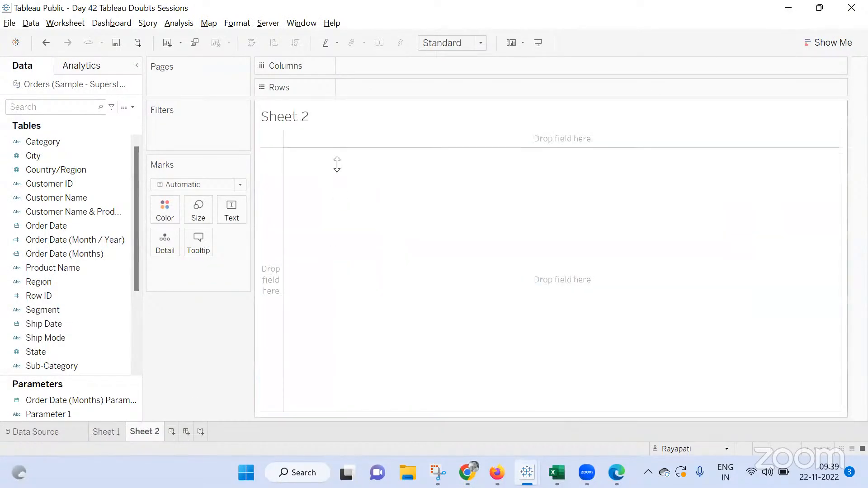
left_click(74, 185)
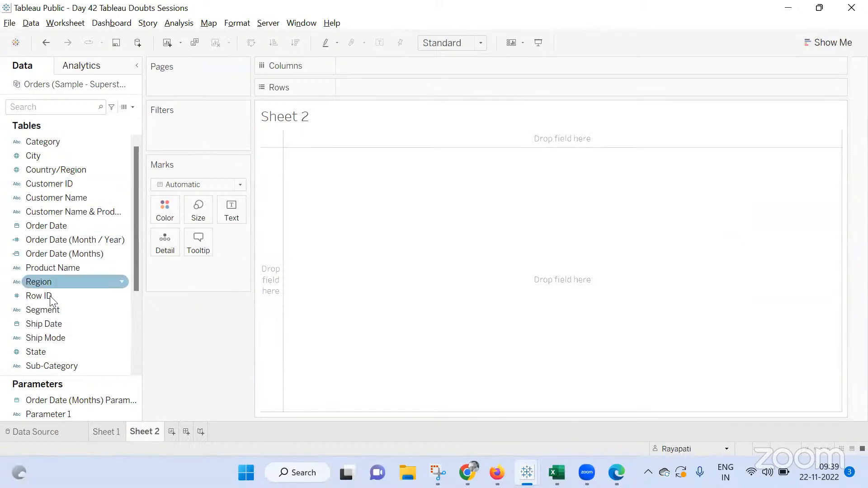
scroll(50, 295, "down", 2)
left_click_drag(49, 282, 533, 87)
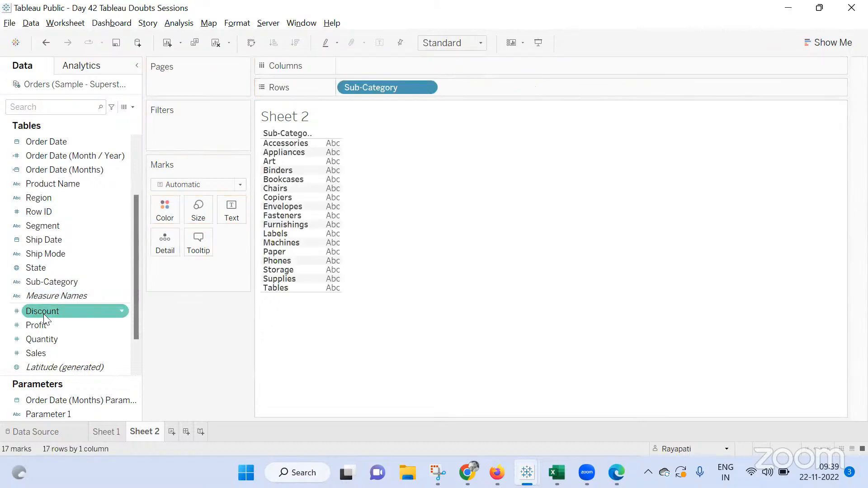
scroll(43, 326, "down", 1)
left_click_drag(248, 252, 339, 225)
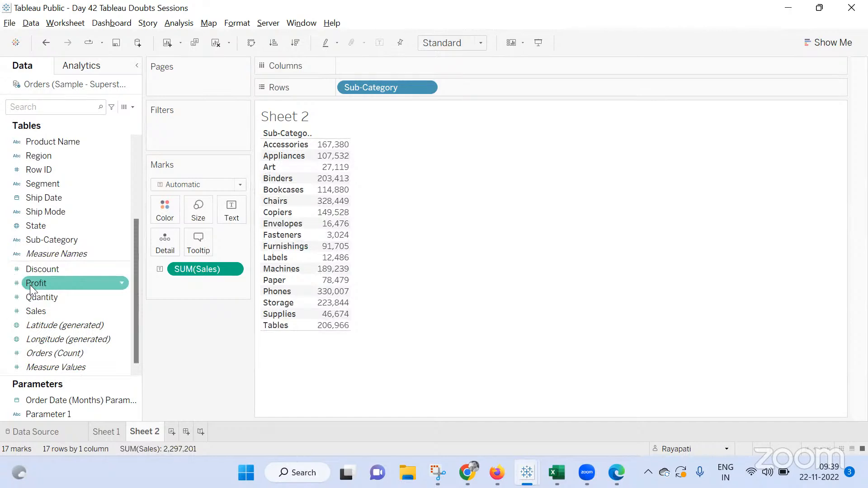
Remove SUM(Sales) from the marks and add an ad-hoc Sum(0) calculation to Columns
left_click_drag(215, 267, 414, 76)
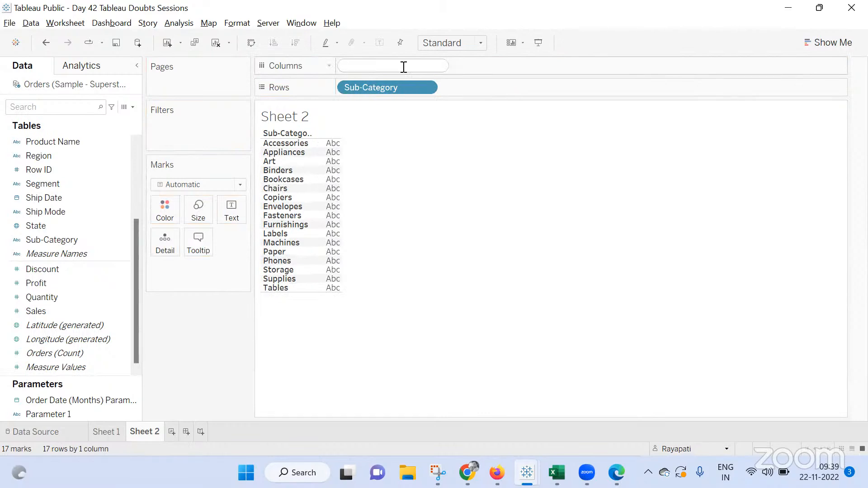
type("Sum(0)")
key("Return")
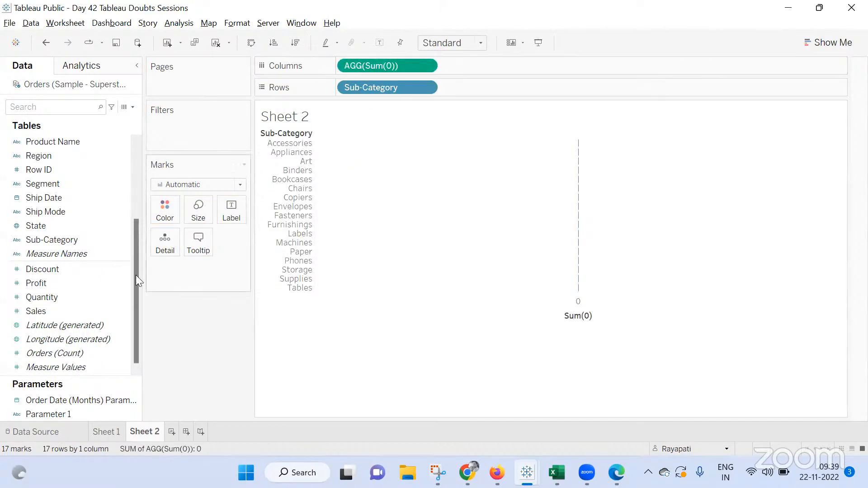
Show SUM(Sales) as text on the marks and add a second ad-hoc SUM(0) calculation to Columns
left_click_drag(45, 310, 223, 204)
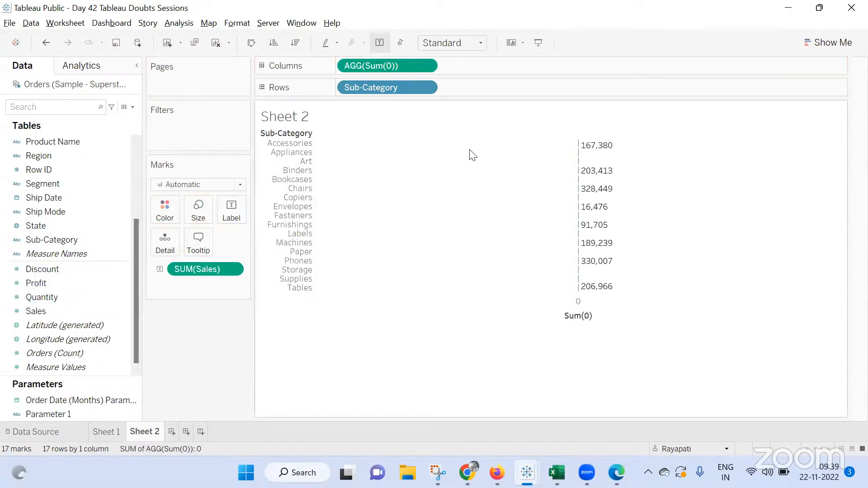
double_click(477, 66)
type("SUM")
key("Return")
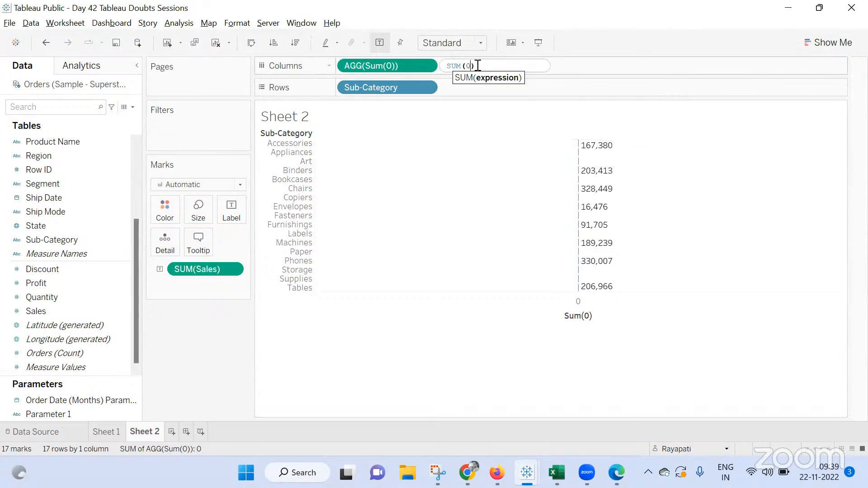
type("0")
key("Return")
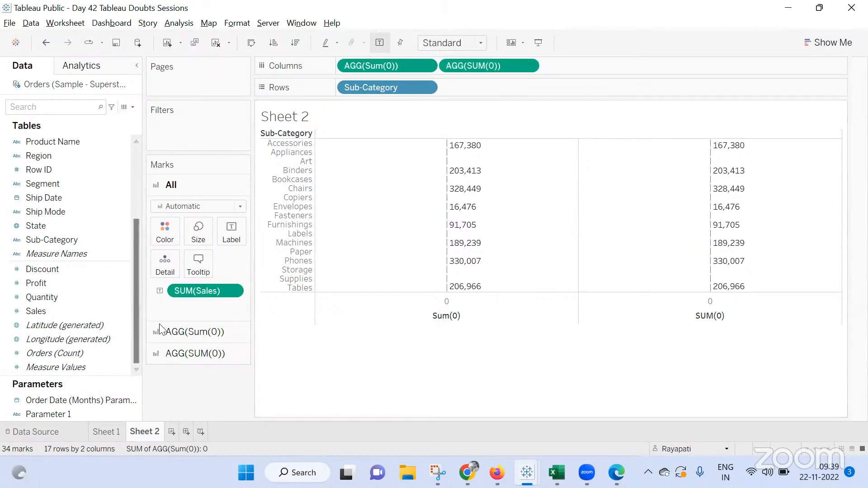
Put SUM(Profit) on the second SUM(0) marks card and set its mark type to Text
left_click(190, 332)
left_click(199, 355)
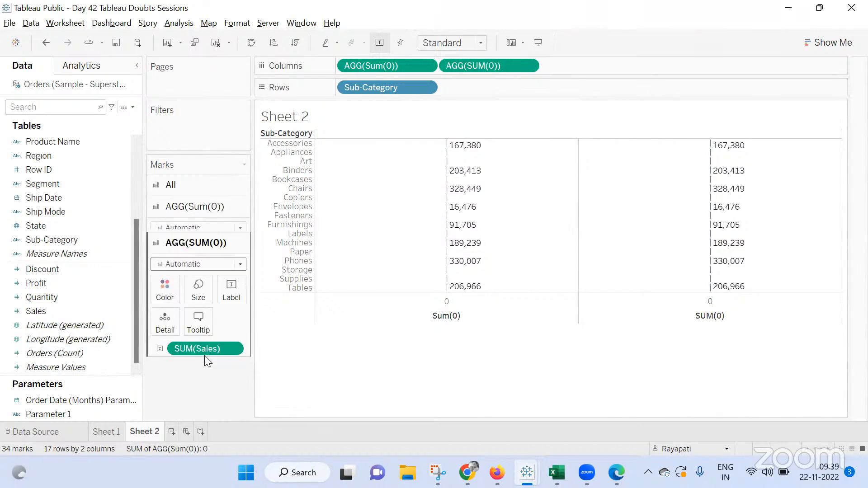
left_click_drag(207, 332, 230, 274)
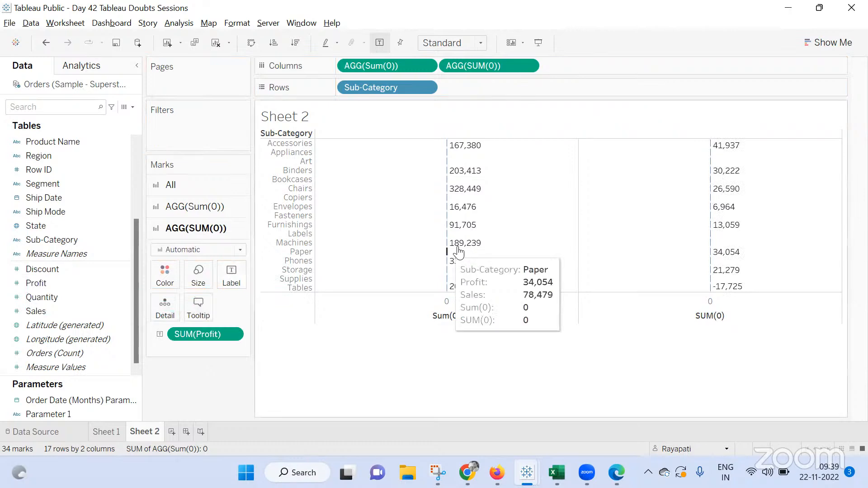
left_click(204, 251)
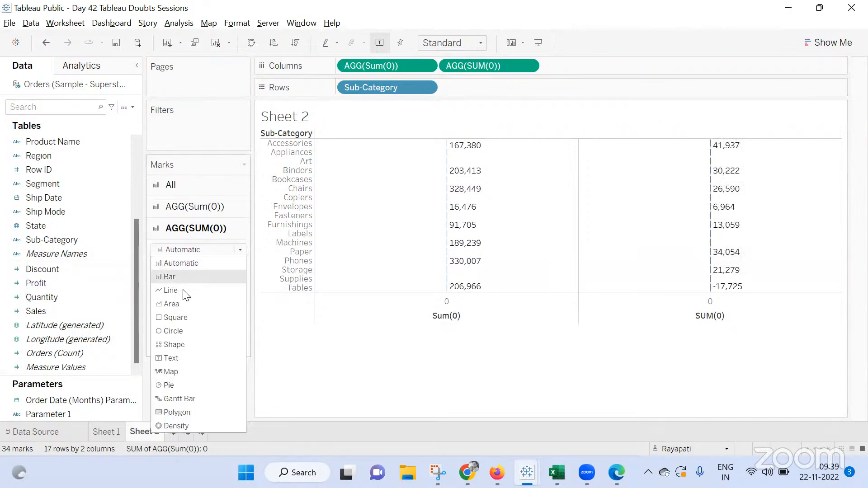
left_click(180, 371)
left_click(199, 250)
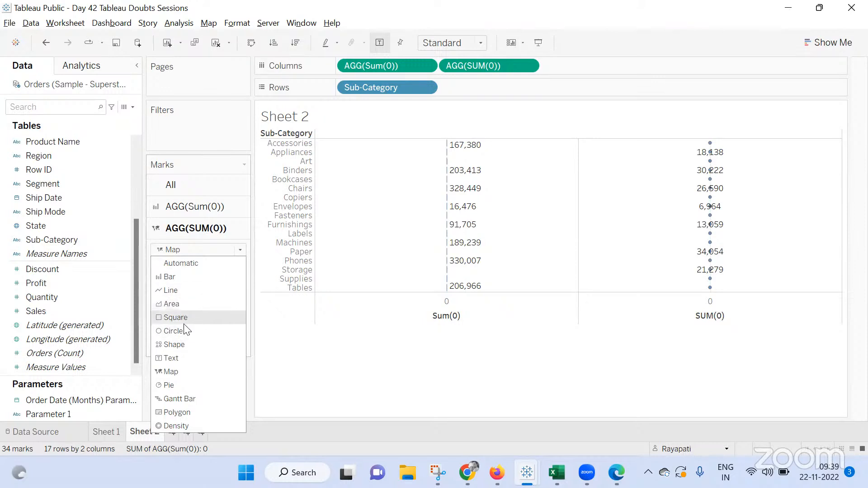
left_click(179, 357)
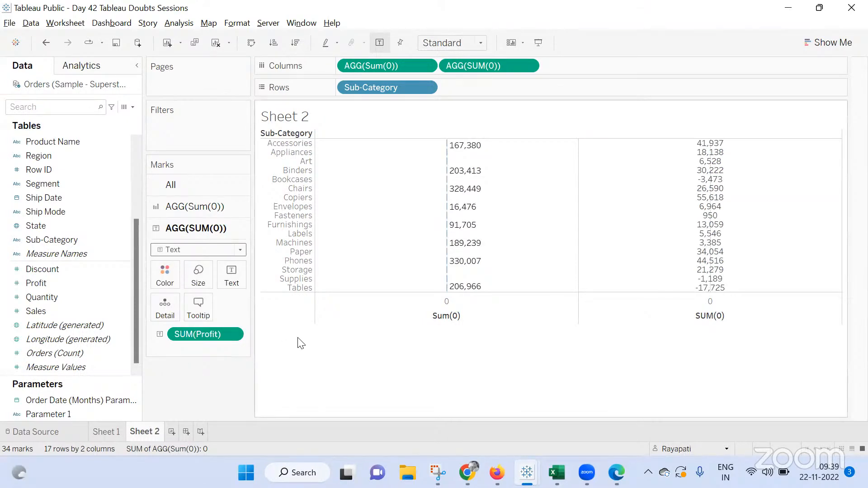
Add a third ad-hoc SUM(0) calculation to Columns and make it a dual axis
left_click(202, 208)
left_click(183, 226)
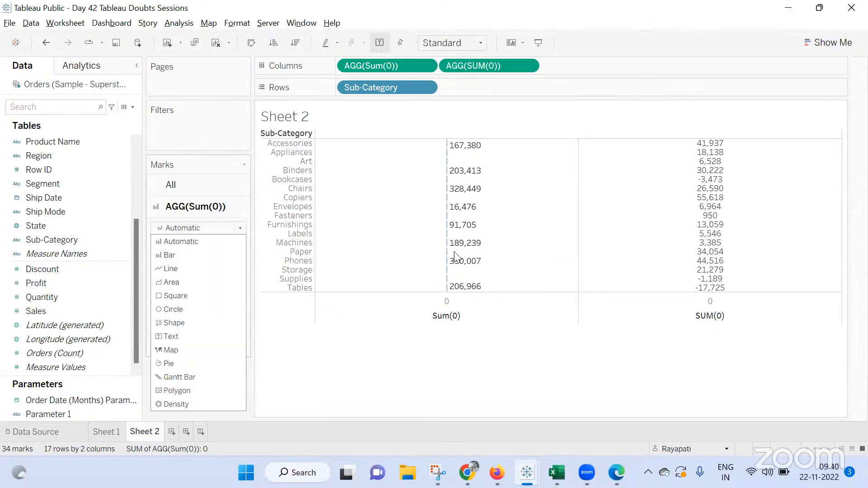
double_click(551, 63)
type("sum")
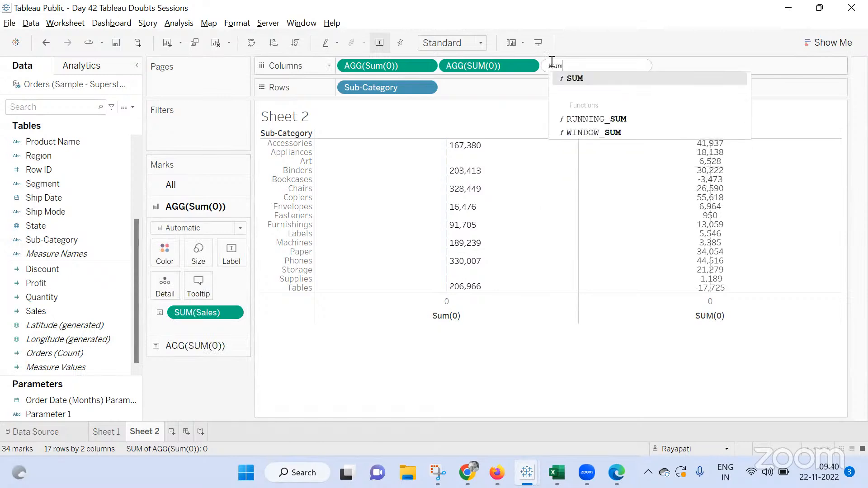
type("(0)")
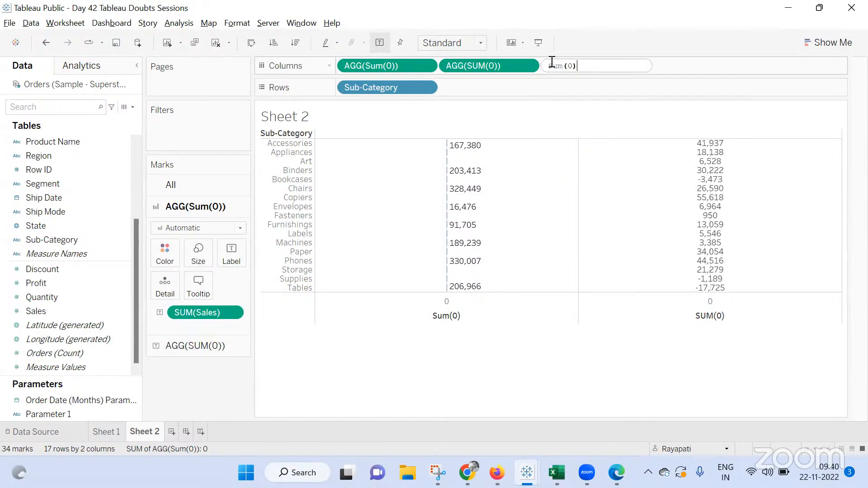
key("Return")
left_click(630, 66)
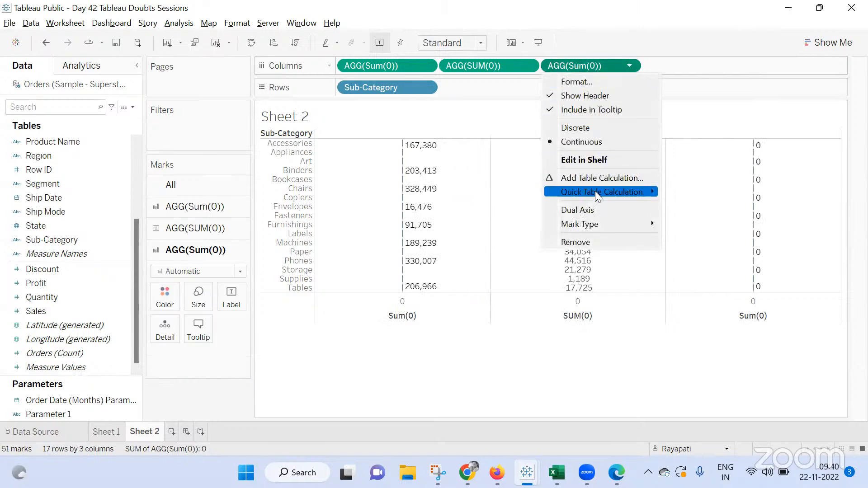
left_click(588, 211)
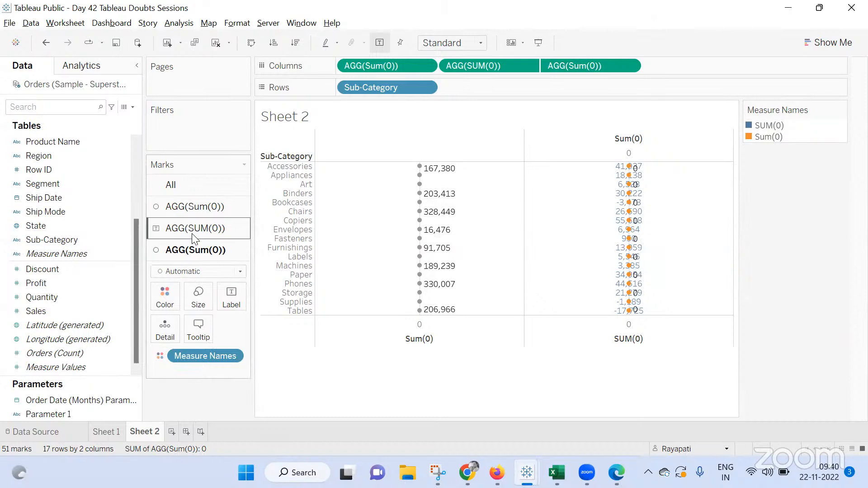
Set the third SUM(0) card's mark type to Square and increase its mark size
left_click(187, 271)
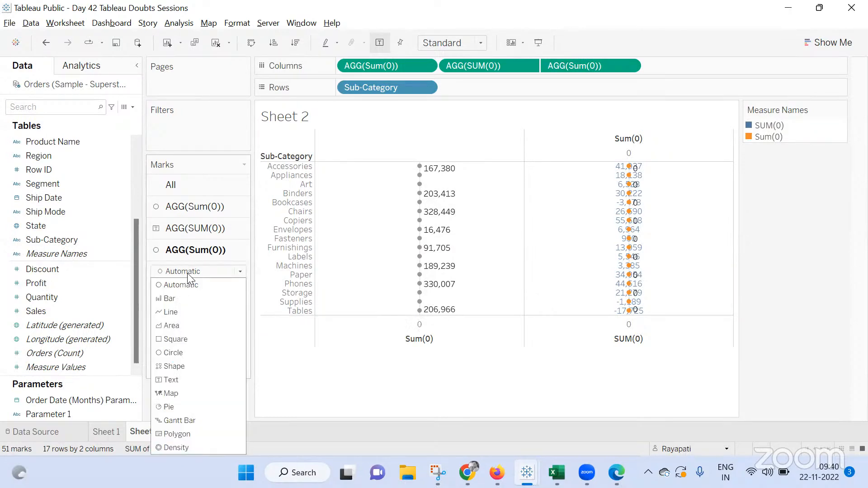
left_click(186, 339)
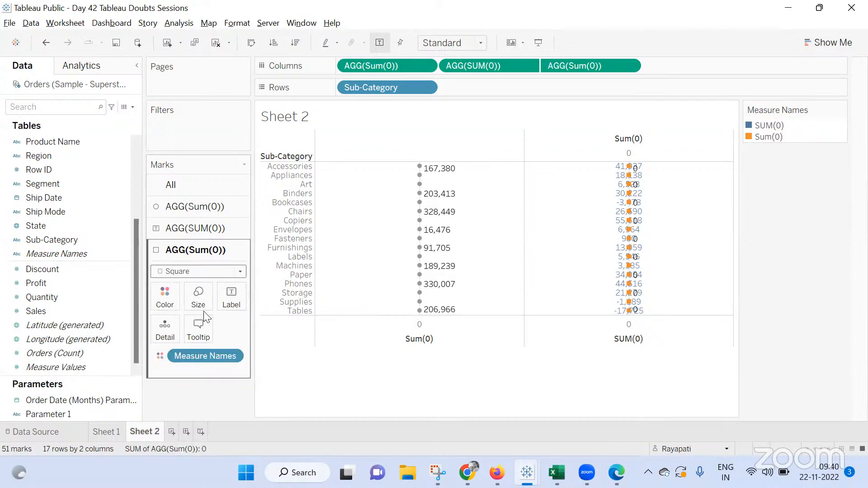
left_click(198, 297)
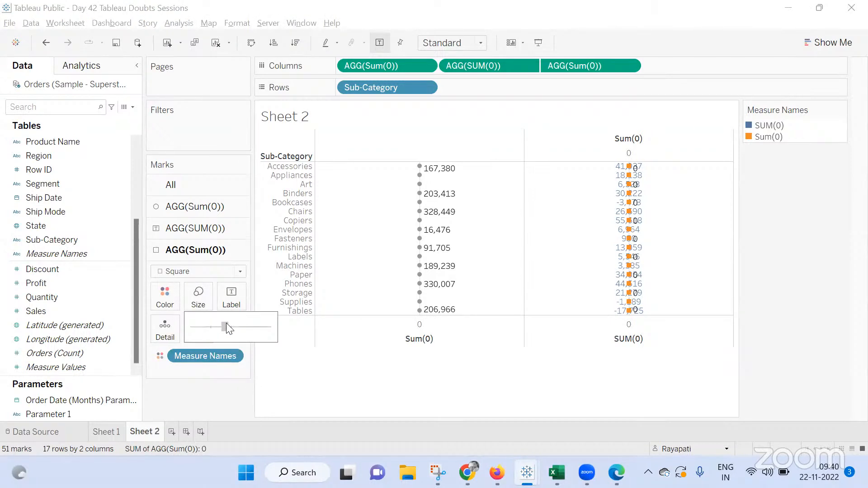
left_click_drag(227, 328, 228, 328)
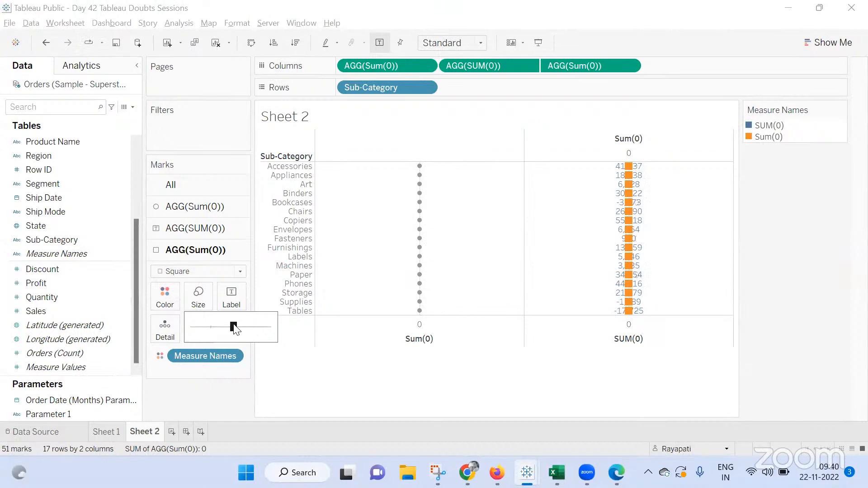
left_click(375, 384)
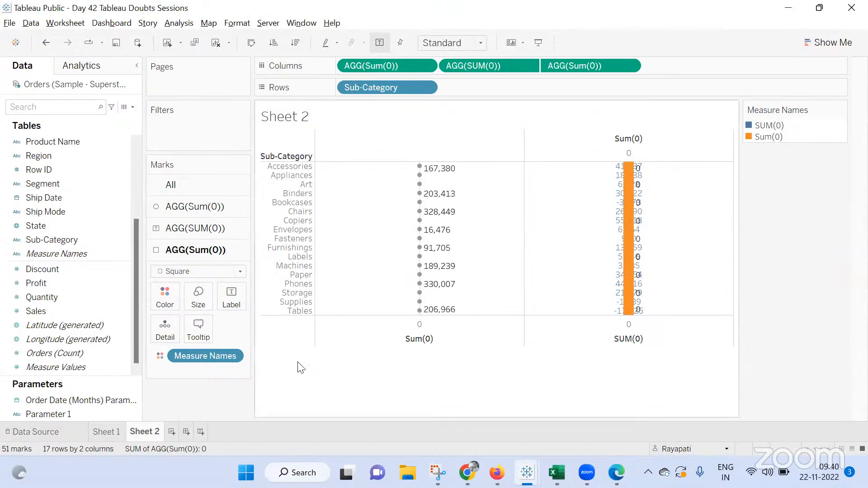
Create a calculated field Calculation1 by pasting the IF/ELSEIF Red, Yellow, Gray, Green sales formula
left_click(164, 298)
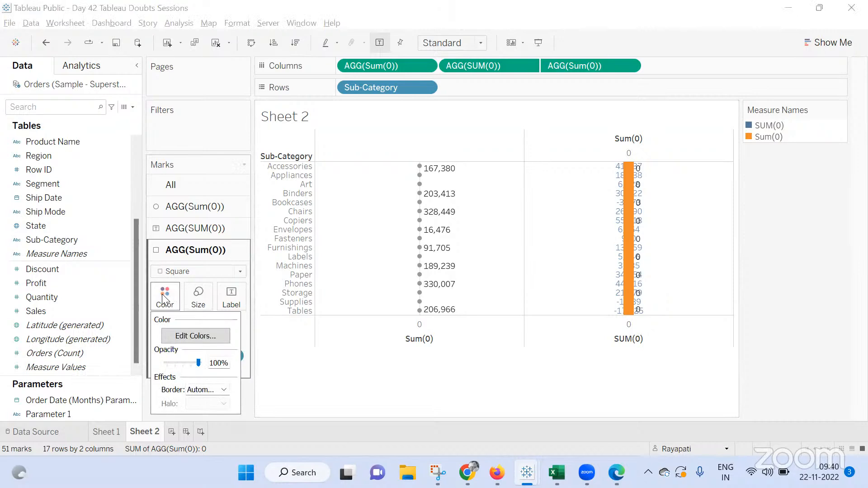
left_click(132, 107)
left_click(106, 120)
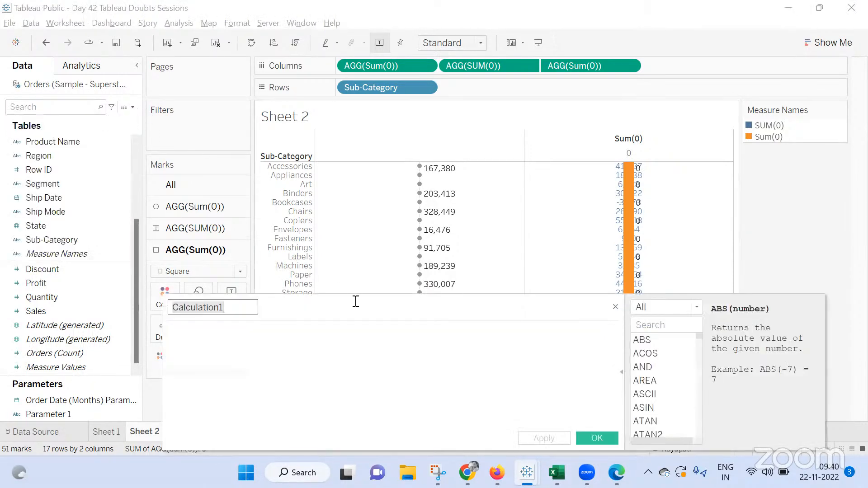
type("IF  SUM([Sales]) < 10000 then 'Red' ELSEIF  SUM([Sales]) >= 10000 and SUM([Sales]) < 20000 then 'Yellow' ELSEIF SUM([Sales]) >= 20000 and SUM([Sales]) < 40000 then 'Gray' ELSE 'Green' END")
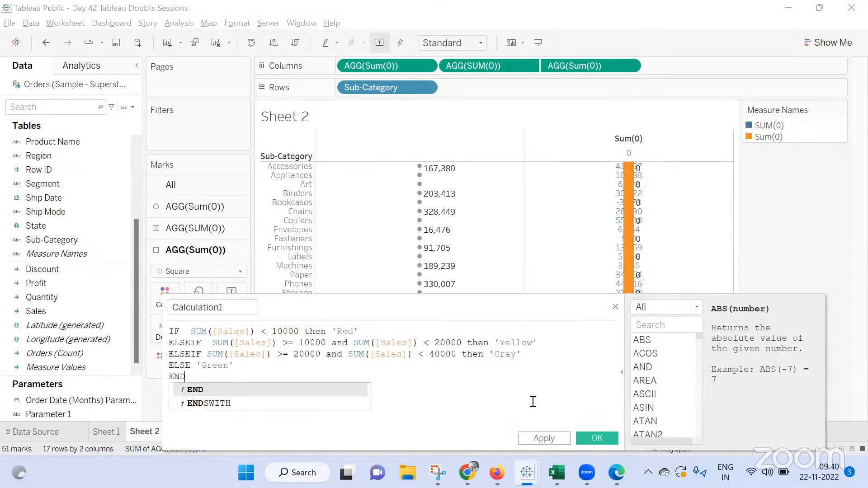
left_click(587, 436)
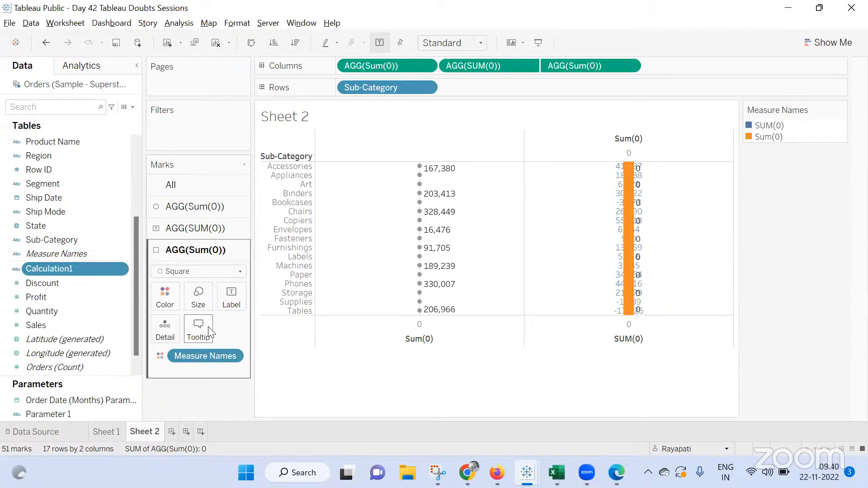
left_click(195, 273)
left_click(190, 298)
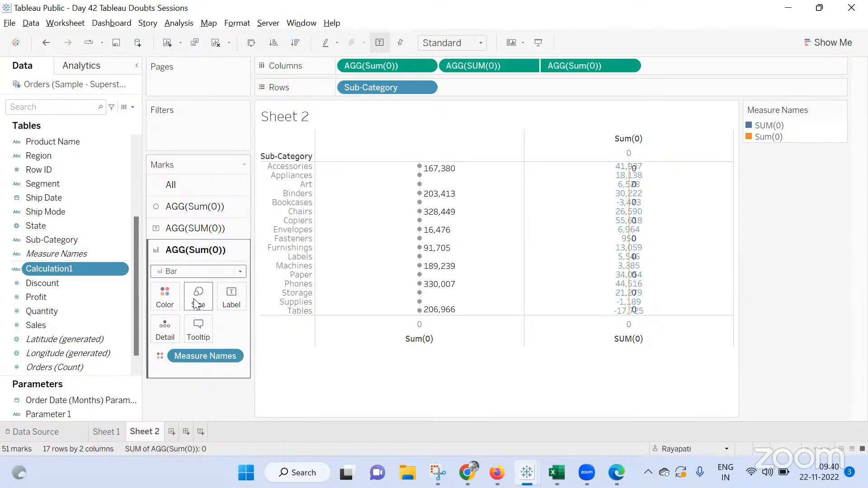
key("ctrl+z")
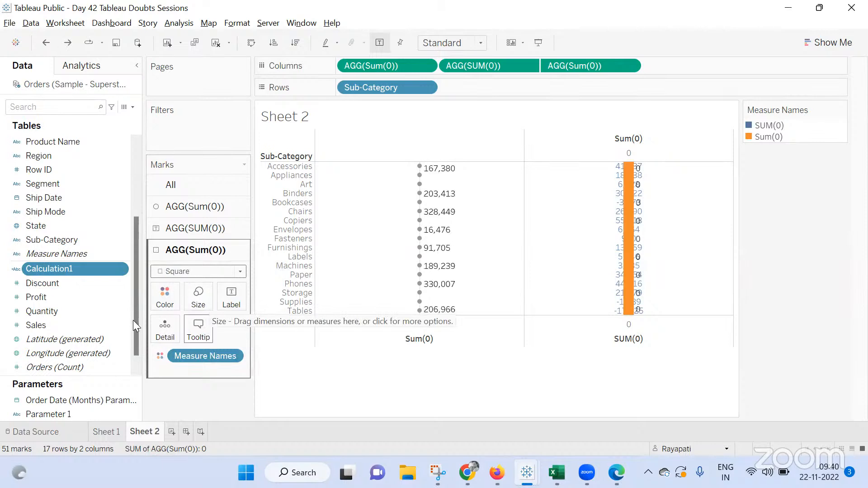
Color the square marks by Calculation1 and set the first SUM(0) card's mark type to Text
left_click_drag(79, 269, 165, 293)
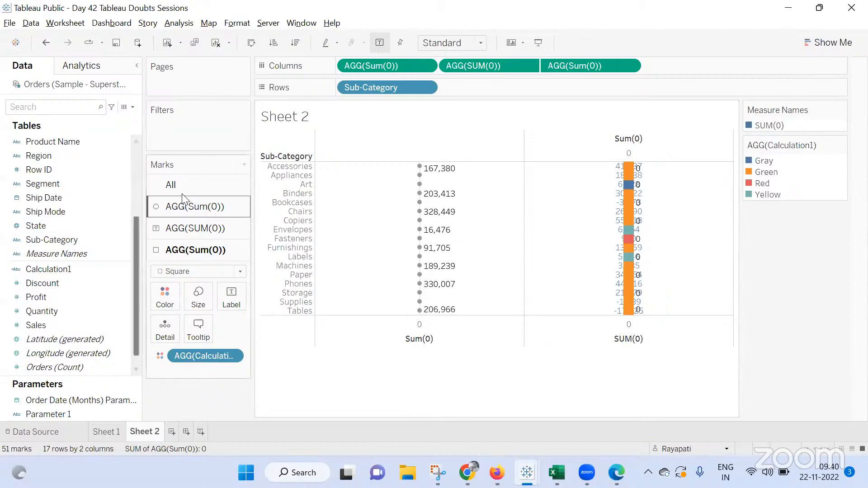
left_click(183, 207)
left_click(186, 228)
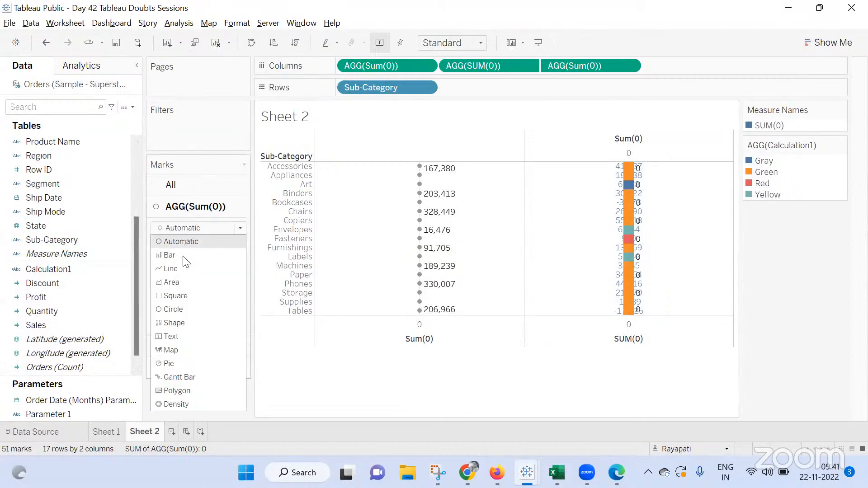
left_click(179, 336)
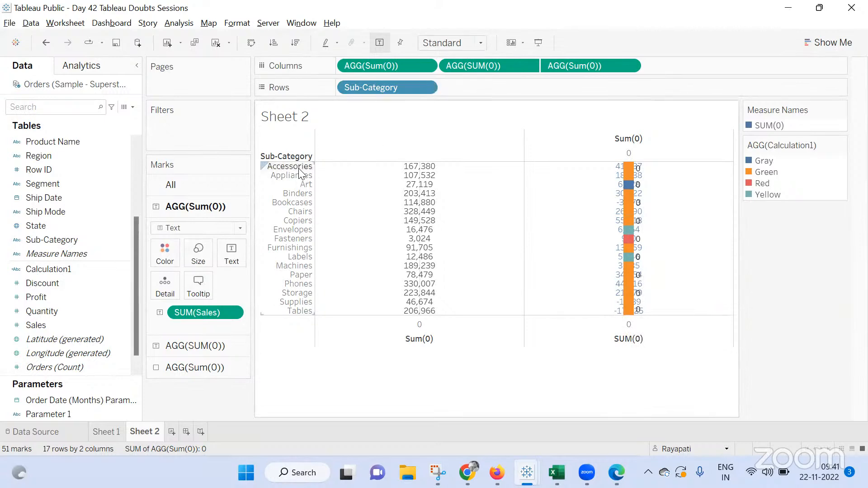
Increase the row height and adjust the sales text size on the first marks card
left_click_drag(300, 170, 300, 184)
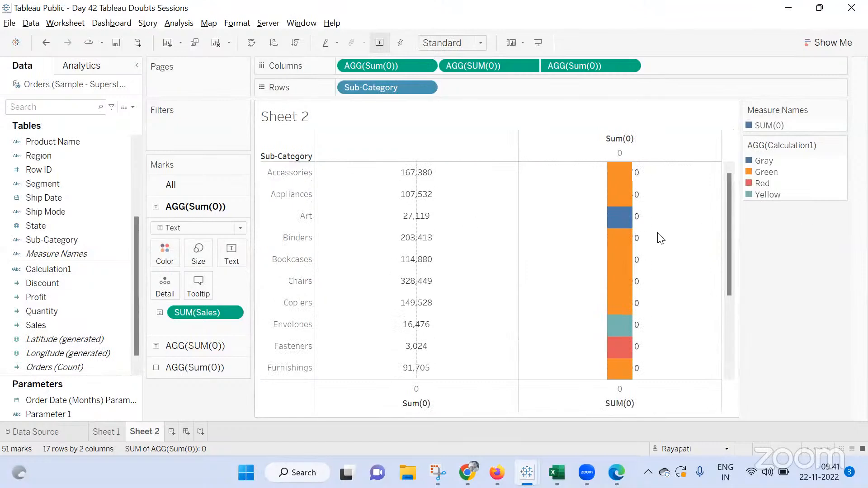
left_click(198, 254)
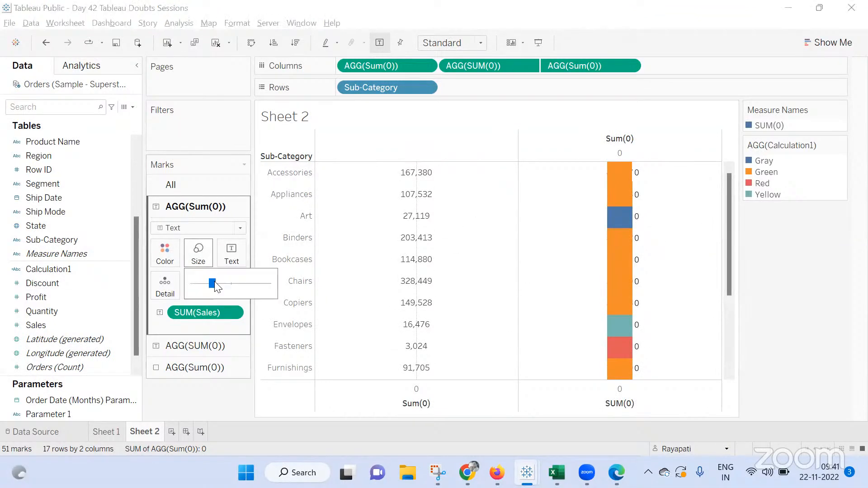
left_click_drag(259, 288, 270, 290)
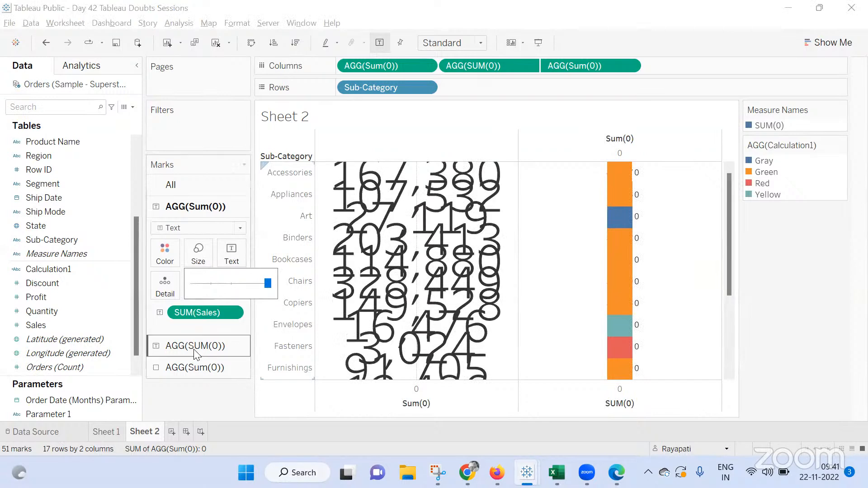
left_click_drag(268, 284, 210, 283)
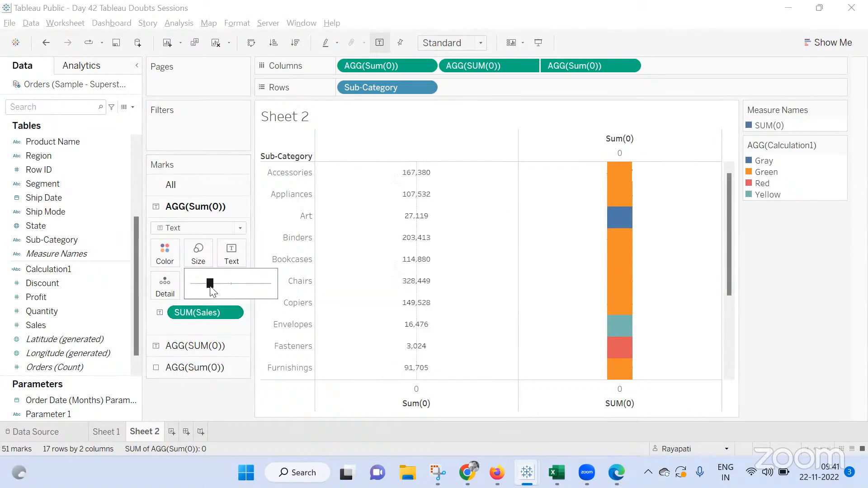
Enlarge the coloured squares on the third SUM(0) card to the maximum size
left_click(203, 367)
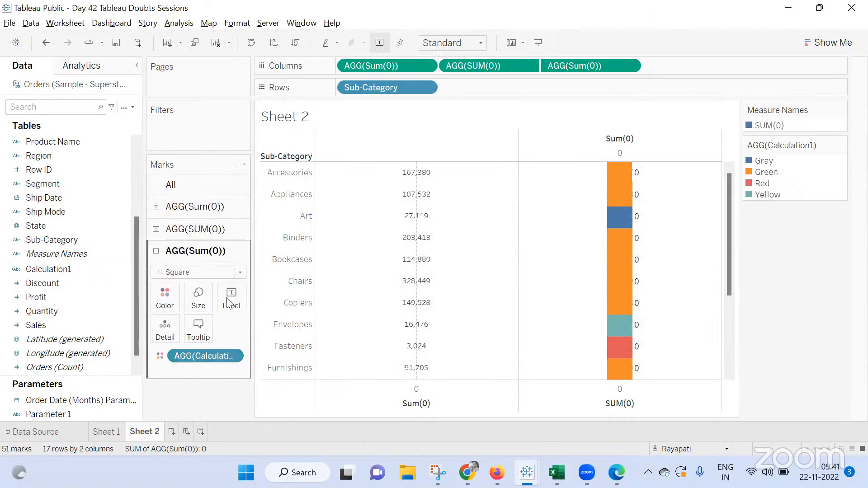
left_click(198, 295)
left_click_drag(233, 326, 268, 332)
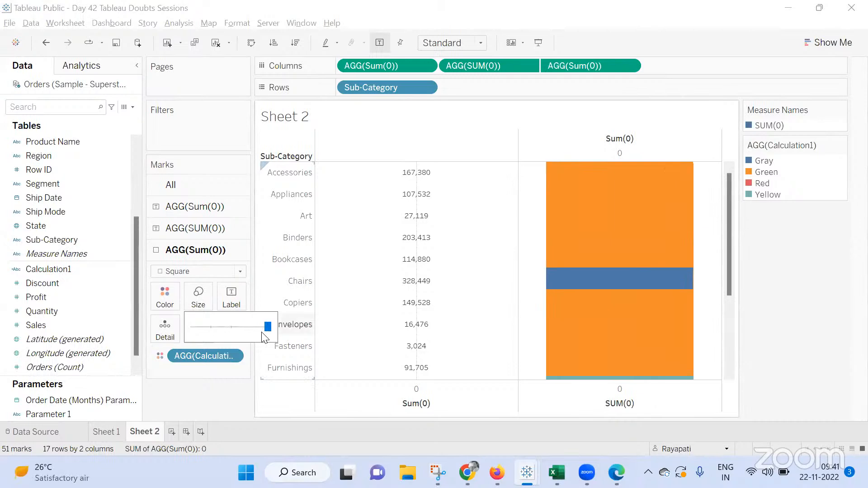
scroll(578, 299, "down", 2)
scroll(578, 298, "down", 4)
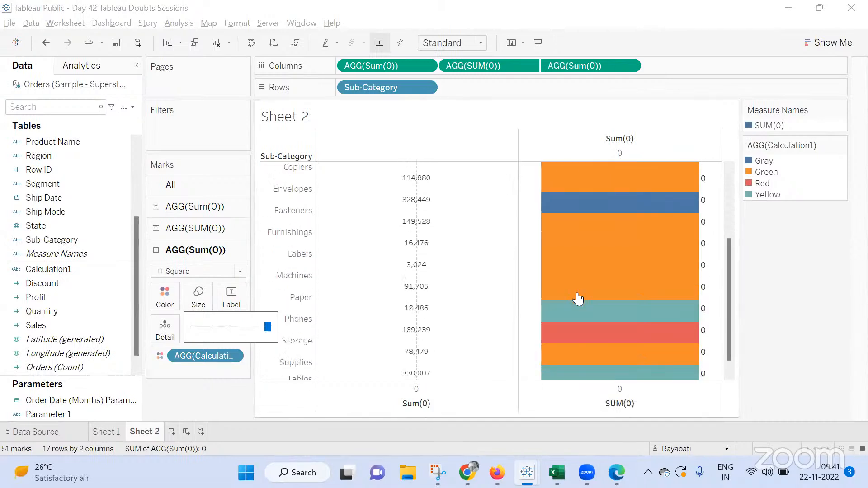
scroll(565, 308, "up", 3)
left_click(205, 411)
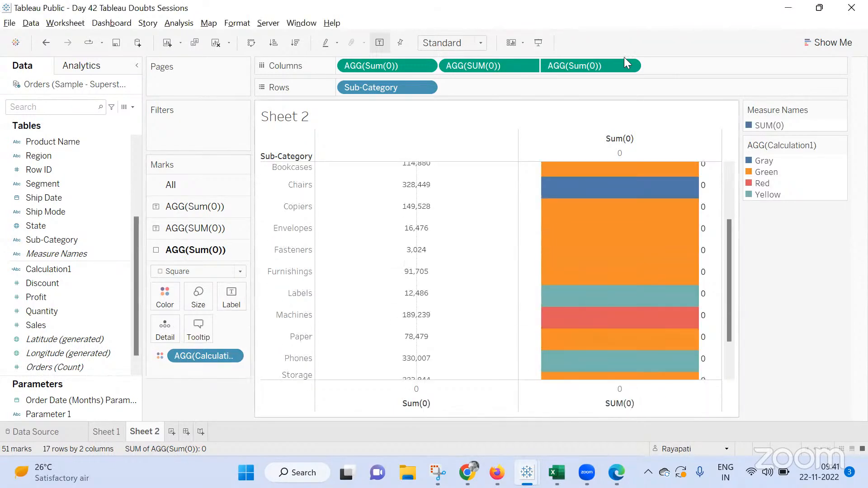
Move the third column measure to the end so the profit text card sits over the coloured squares
left_click_drag(472, 61, 714, 63)
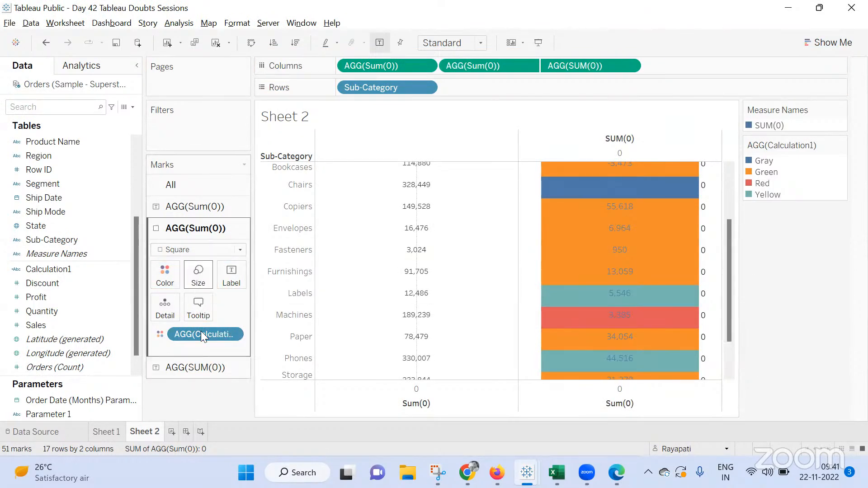
Format the profit labels on the top text marks card as bold white text in the label editor
left_click(199, 367)
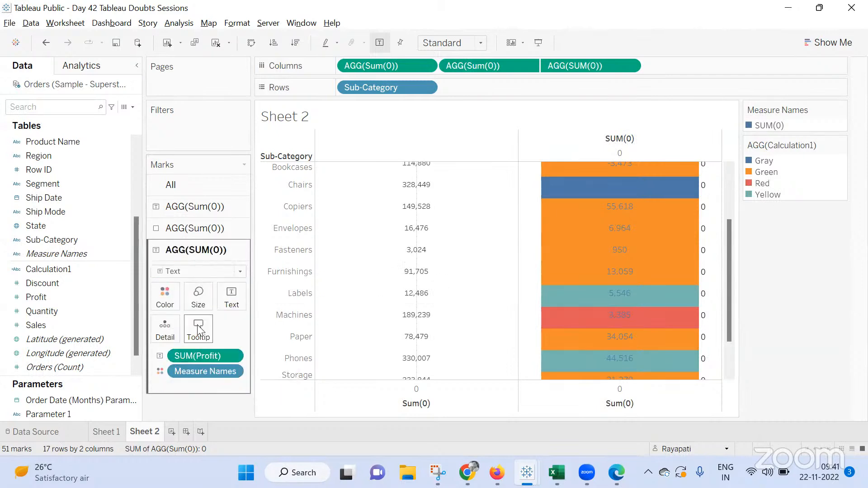
left_click(238, 294)
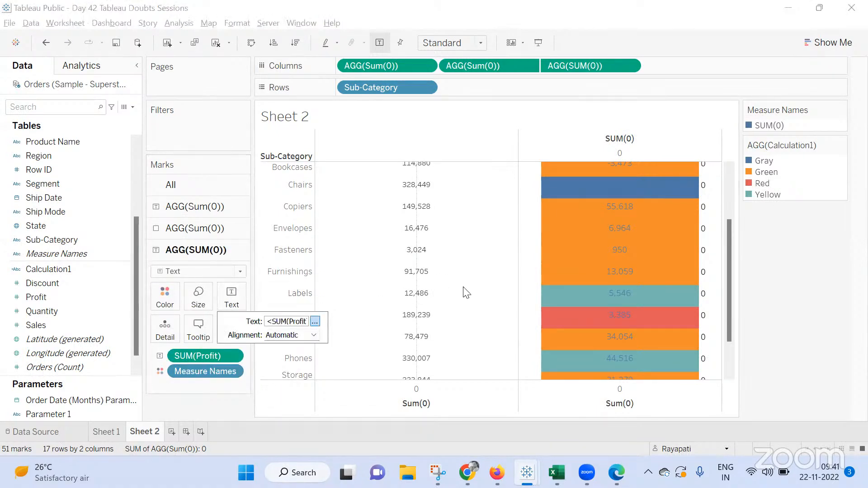
left_click(423, 85)
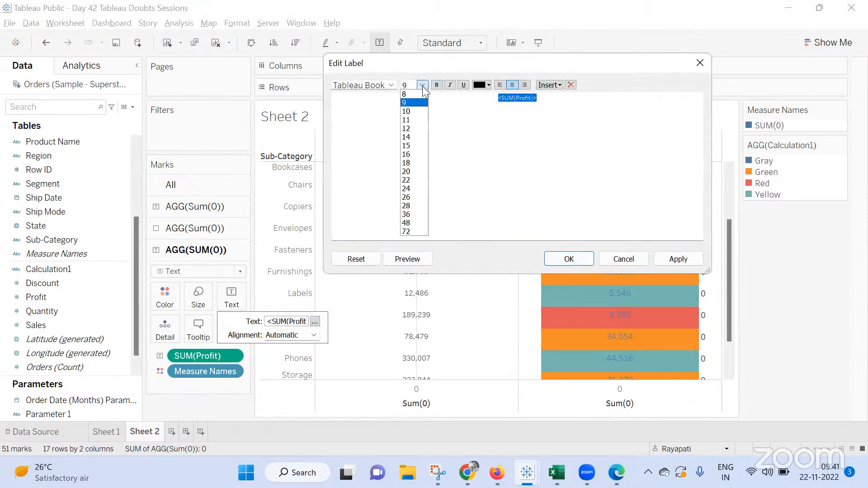
left_click(488, 85)
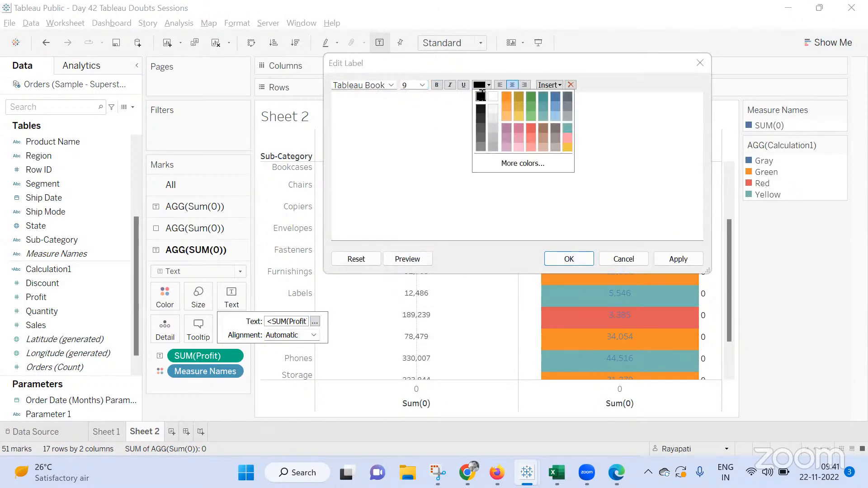
left_click(489, 86)
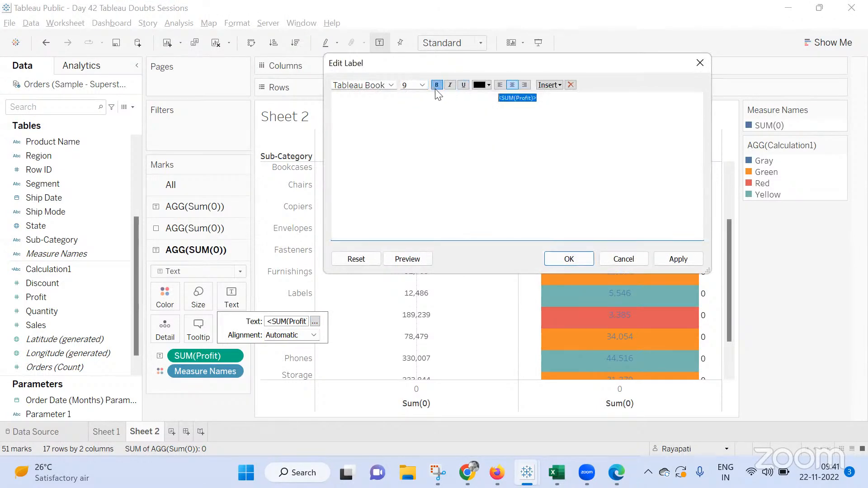
left_click(698, 263)
left_click(489, 85)
left_click(493, 97)
left_click(680, 256)
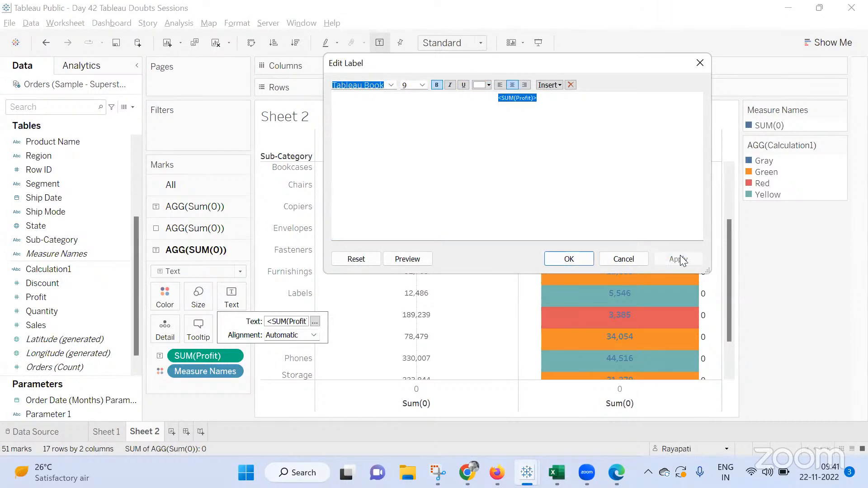
left_click(574, 255)
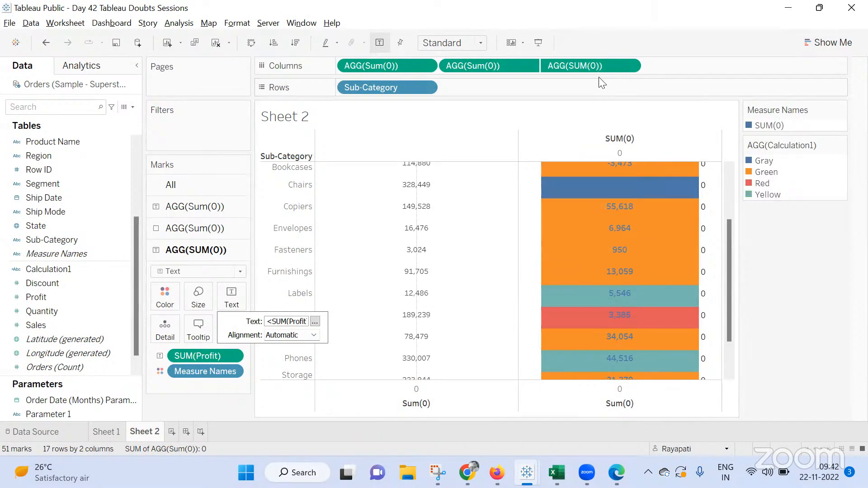
Remove Measure Names from the text marks card's colour
left_click(225, 400)
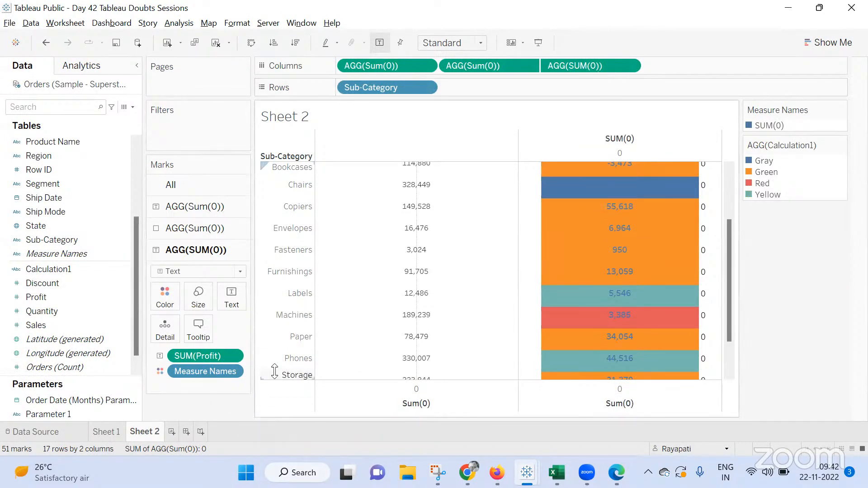
left_click_drag(206, 372, 213, 417)
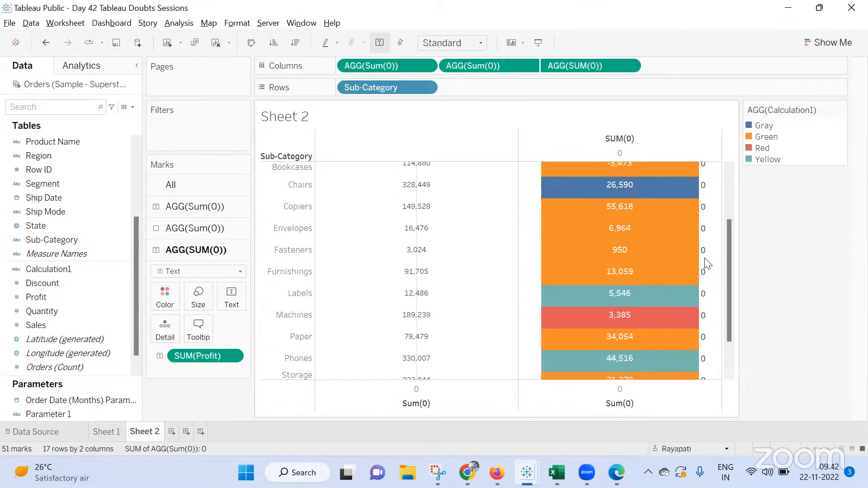
scroll(705, 262, "up", 3)
mouse_move(705, 261)
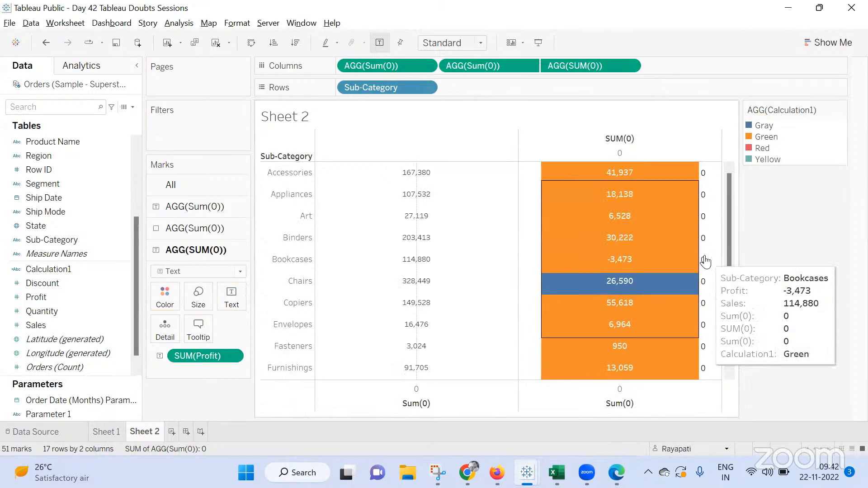
scroll(642, 289, "down", 1)
scroll(642, 289, "down", 3)
mouse_move(497, 472)
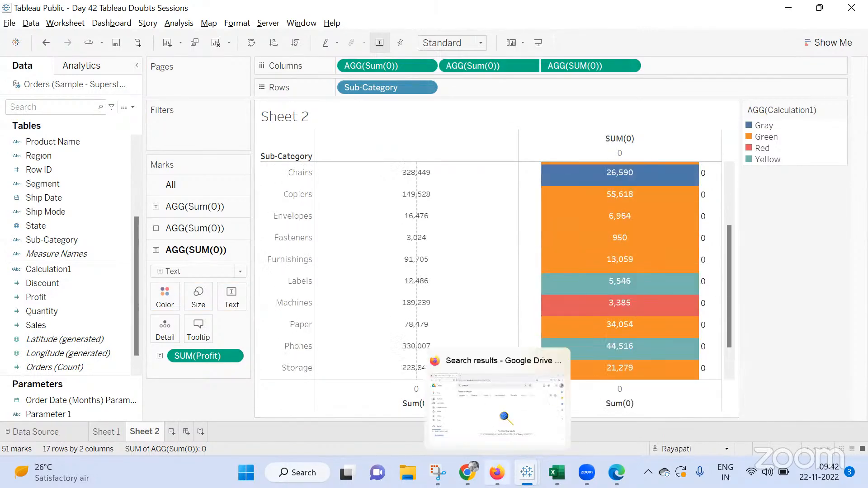
Switch to Google Meet, close the in-call messages panel, and return to the Tableau workbook
mouse_move(466, 472)
left_click(397, 401)
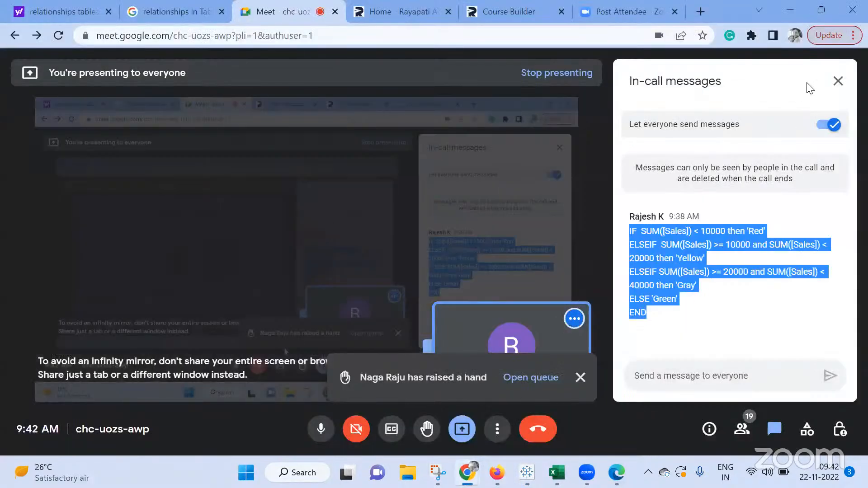
left_click(838, 80)
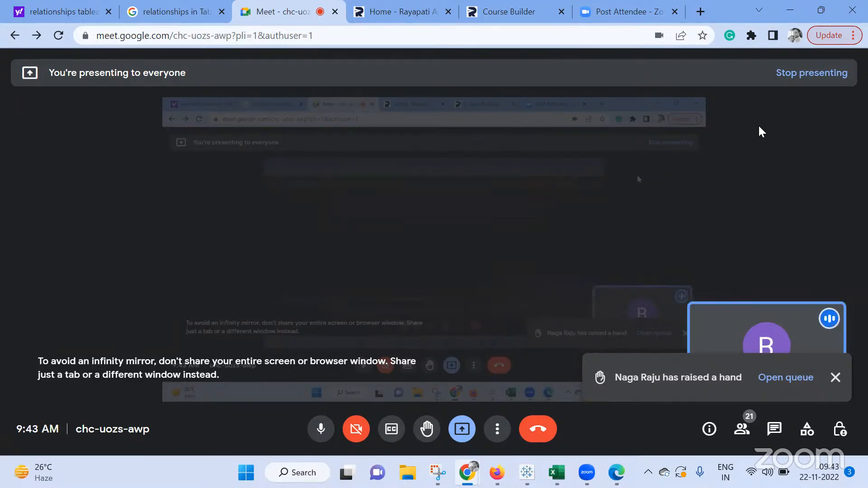
mouse_move(548, 457)
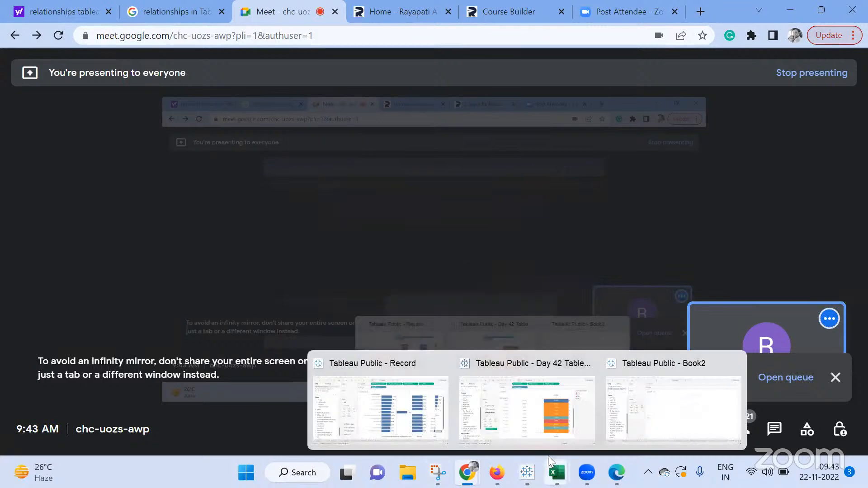
left_click(523, 407)
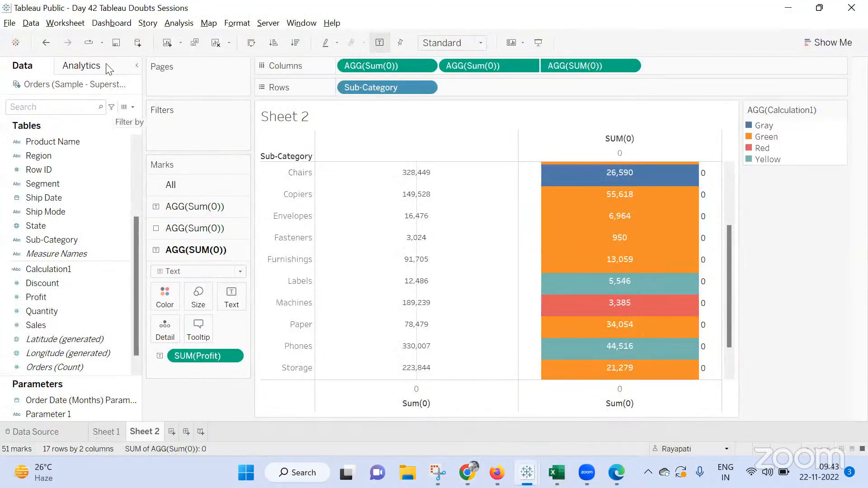
left_click(81, 24)
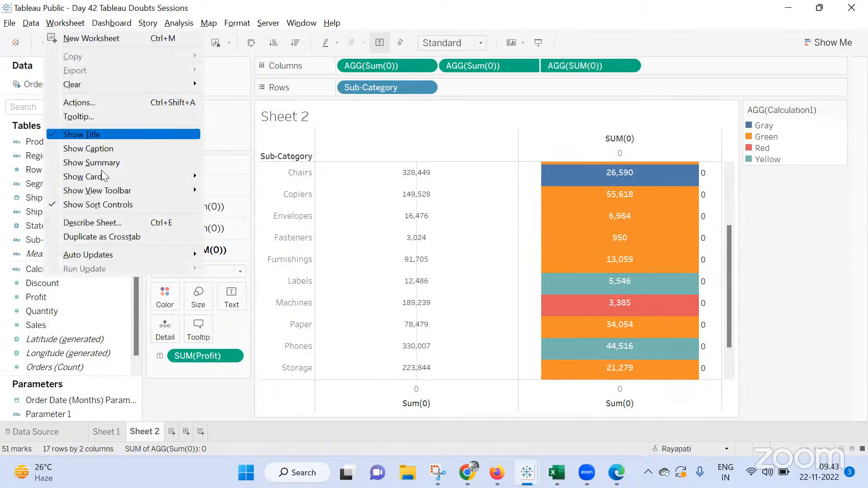
left_click(82, 102)
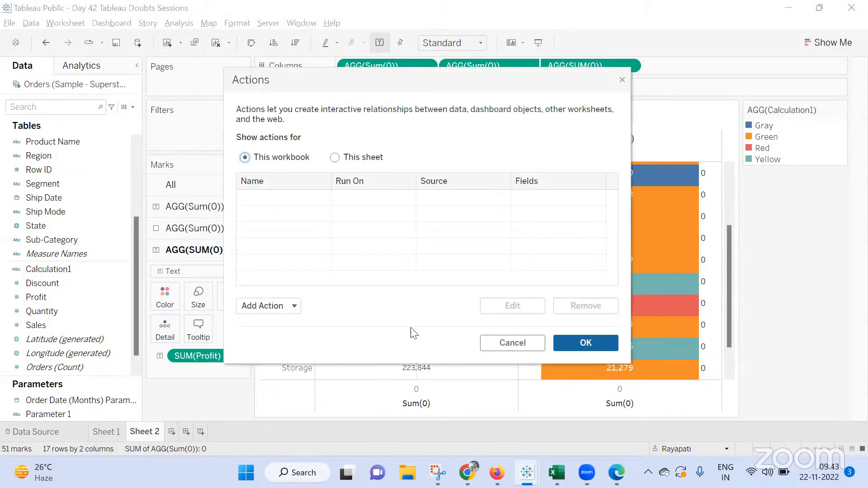
left_click(266, 307)
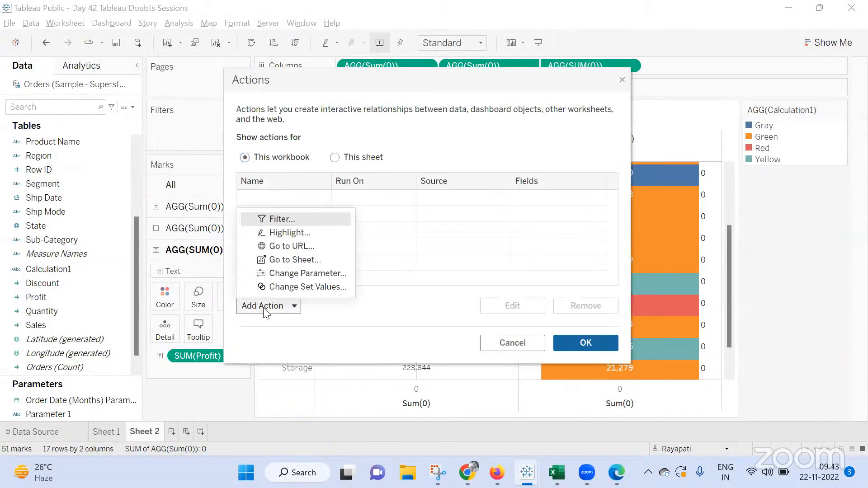
left_click(272, 219)
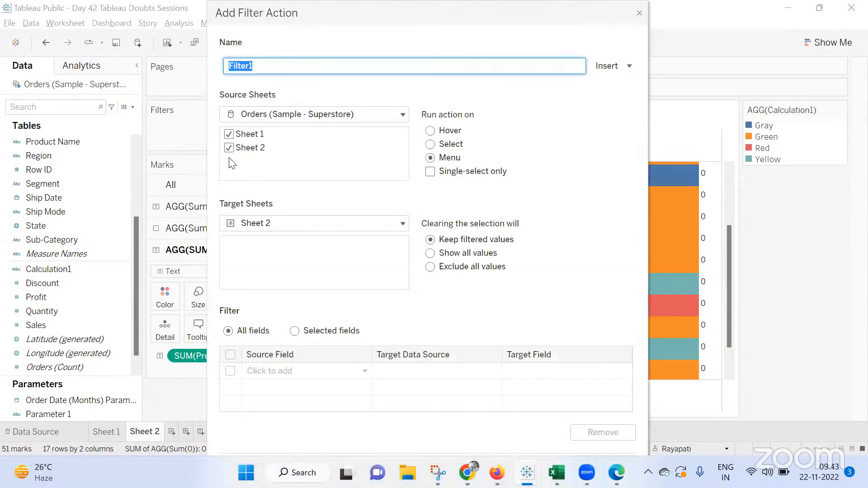
left_click(638, 13)
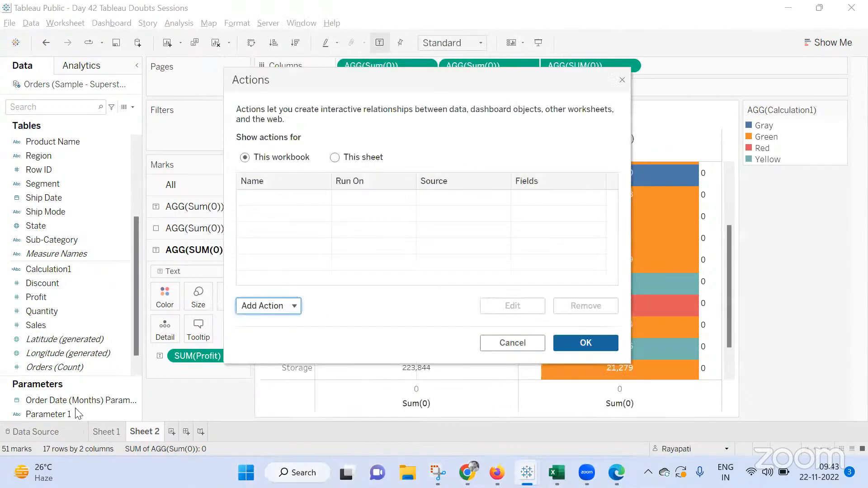
left_click(512, 342)
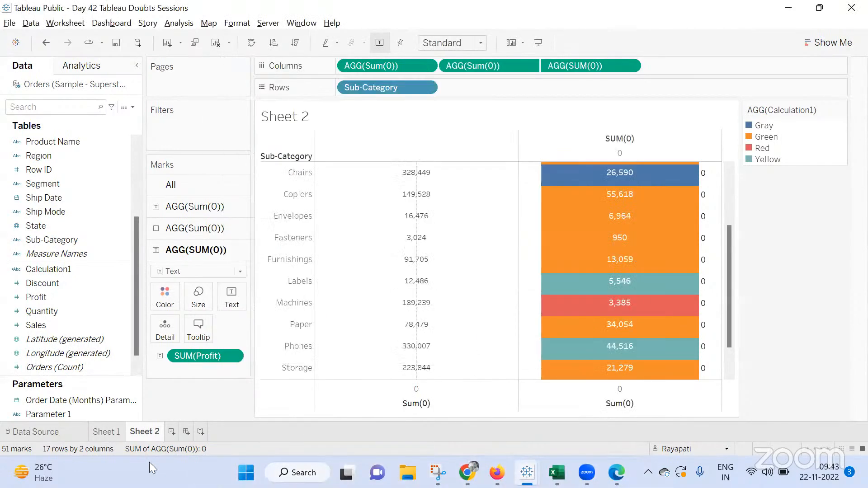
Duplicate Sheet 2 and replace Sub-Category with Product Name on the duplicate's rows, adding all members
right_click(150, 433)
left_click(180, 328)
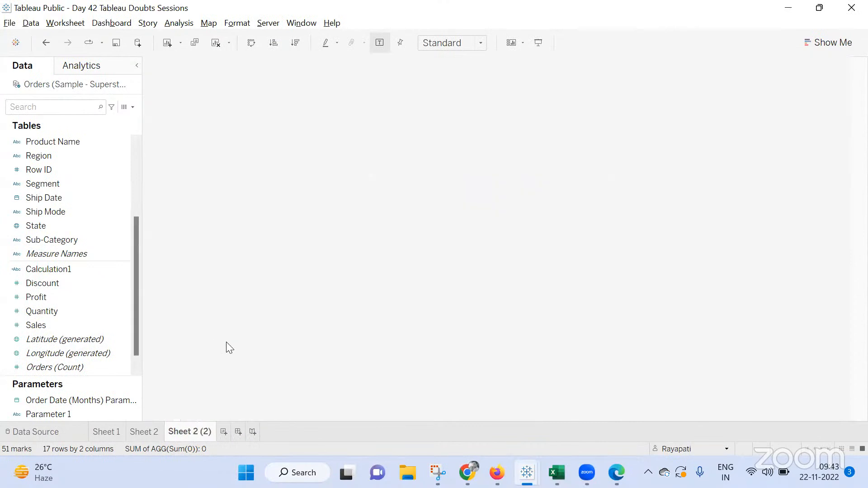
scroll(59, 208, "up", 3)
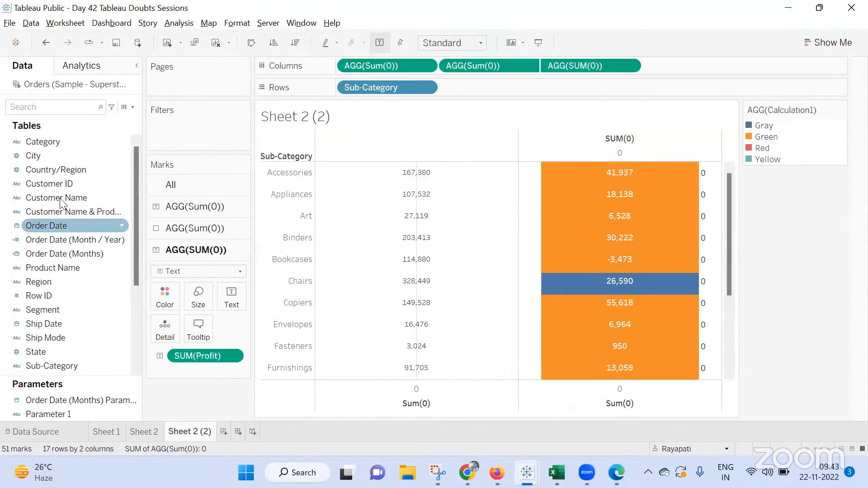
scroll(52, 309, "down", 2)
left_click_drag(69, 184, 389, 87)
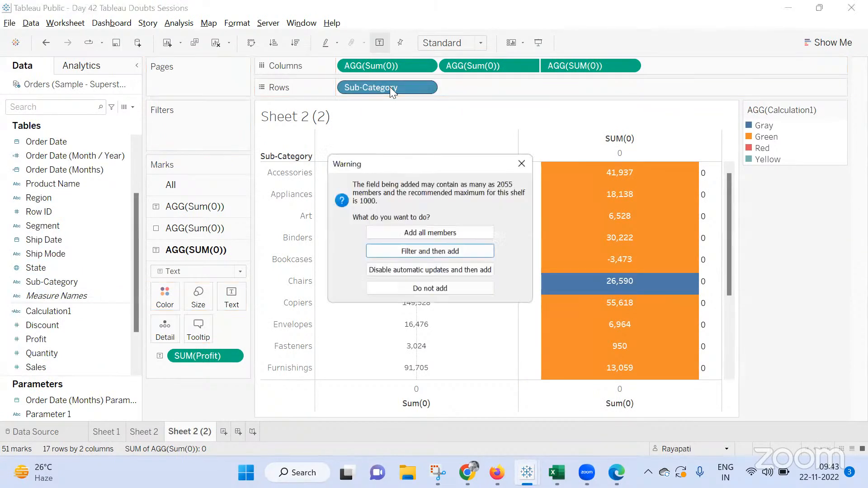
left_click(387, 230)
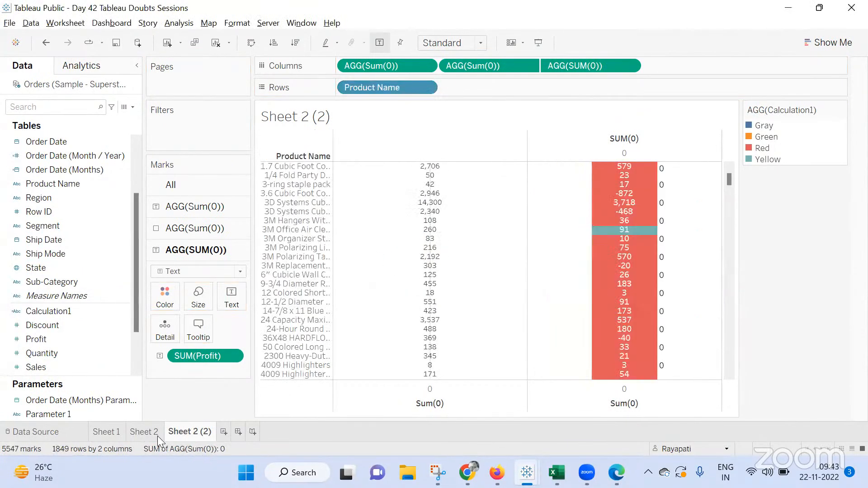
On Sheet 2, add a filter action targeting Sheet 2 (2), run on Select, showing all values when cleared, and test it on Envelopes
left_click(153, 435)
left_click(70, 24)
left_click(90, 104)
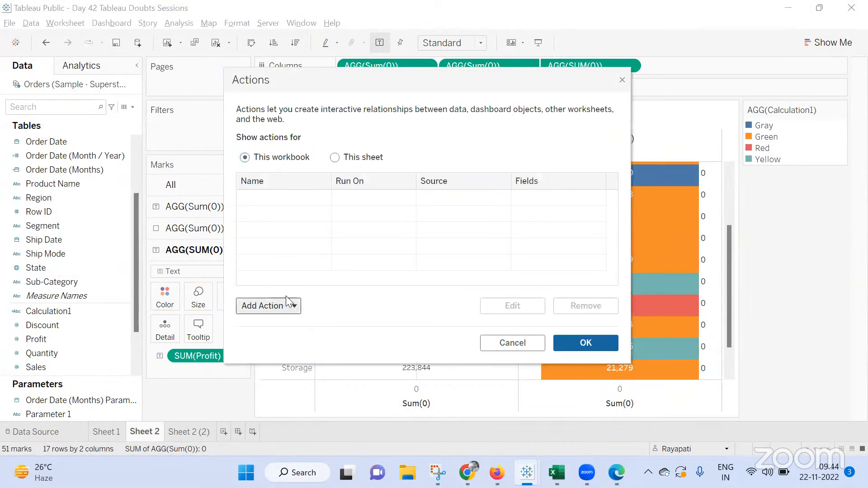
left_click(276, 305)
left_click(323, 221)
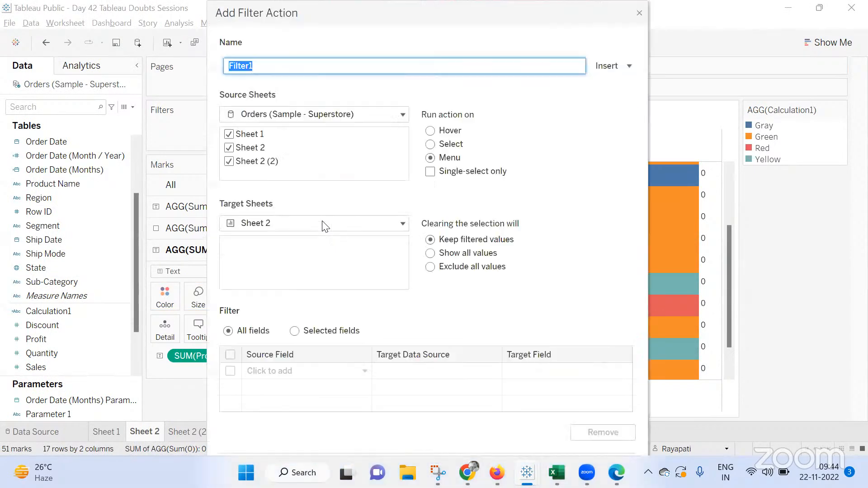
left_click(228, 134)
left_click(228, 161)
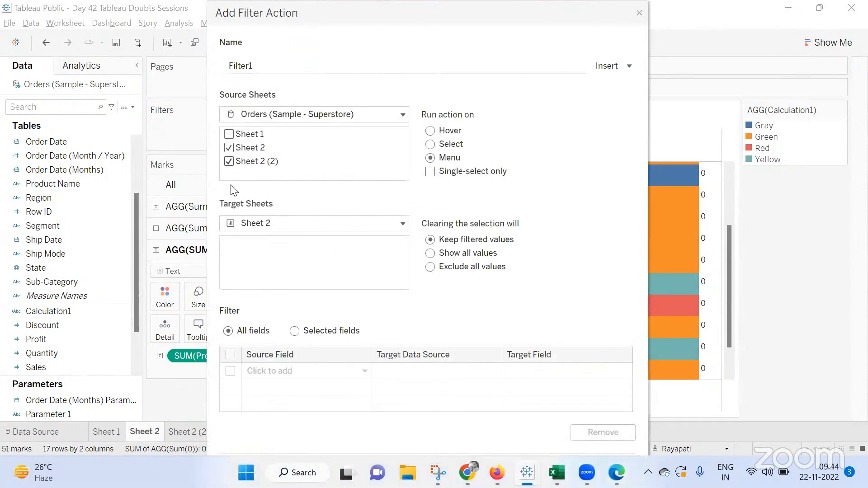
left_click(243, 230)
left_click(260, 269)
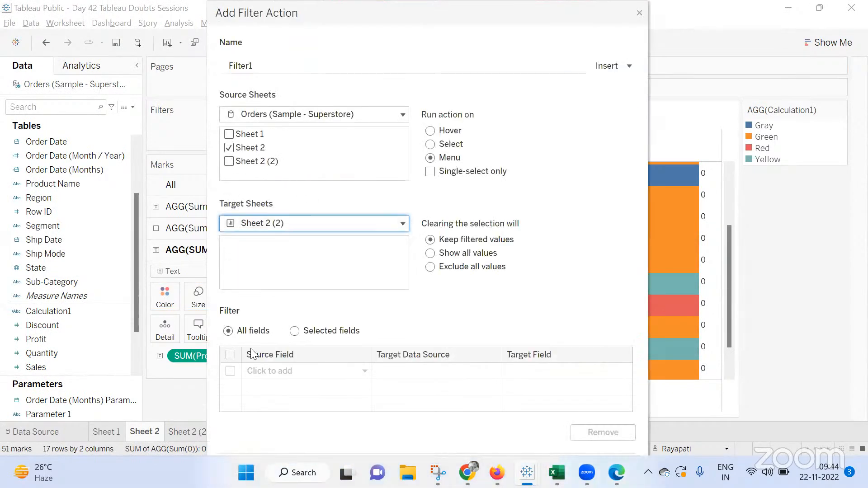
left_click(430, 145)
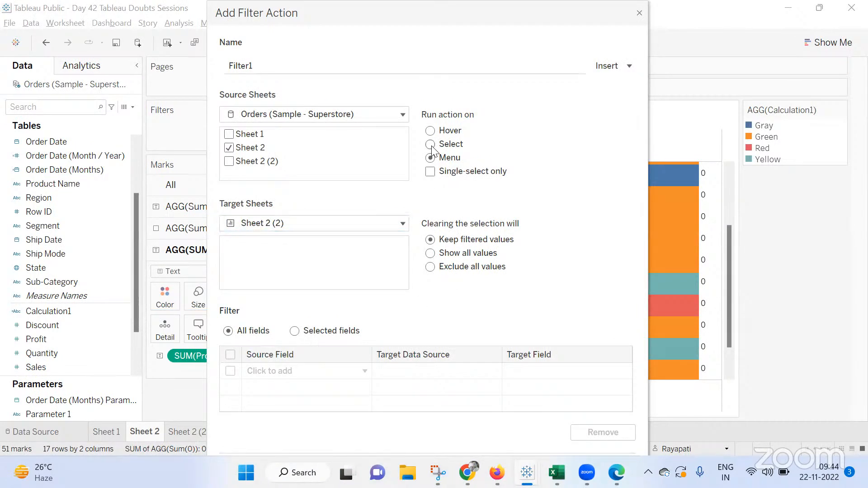
left_click(430, 255)
left_click(570, 438)
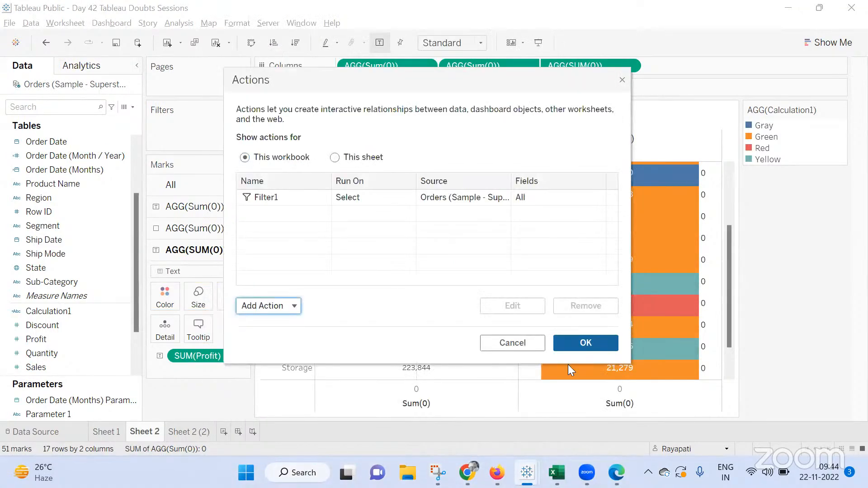
left_click(588, 337)
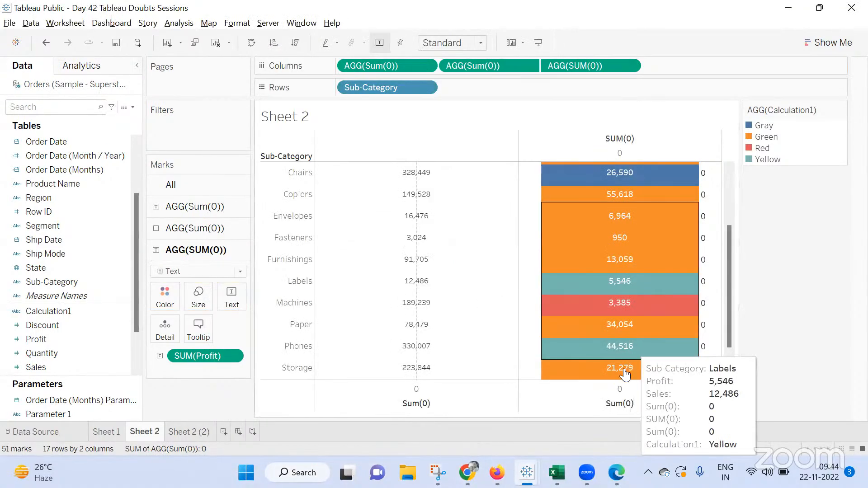
left_click(293, 217)
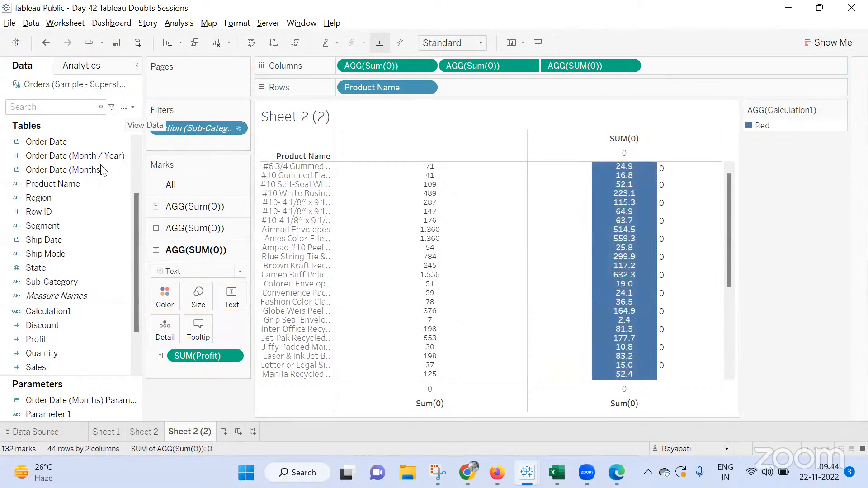
Create a calculated field Calculation2 with the formula If [Action (Sub-Category)] Then [Product Name] End
left_click(179, 23)
left_click(271, 280)
left_click(426, 355)
type("If")
left_click_drag(179, 125, 392, 393)
type("Then ")
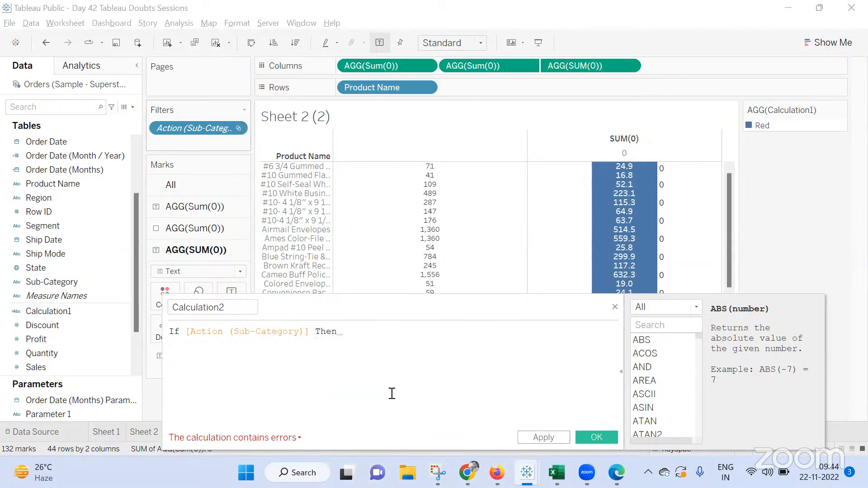
type("[Pr")
key("Return")
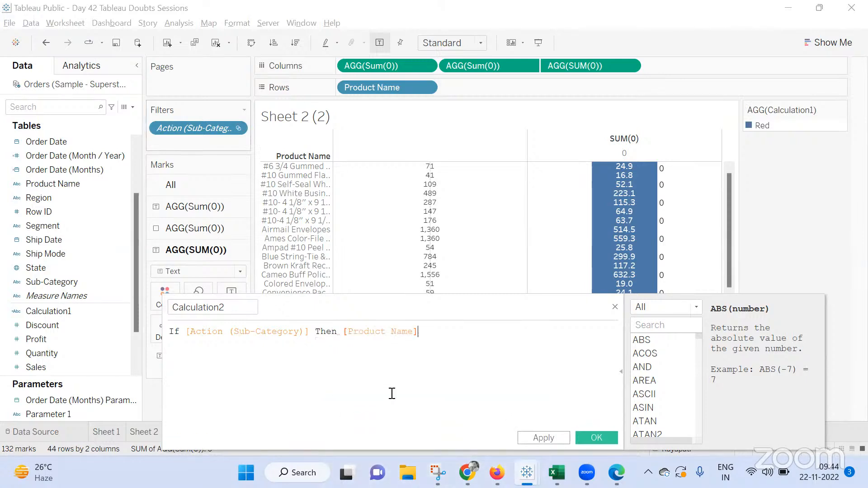
type("End")
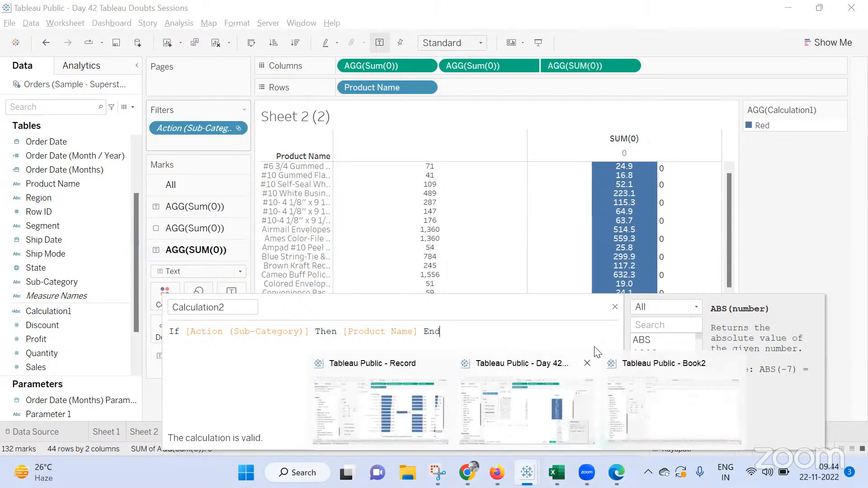
left_click(544, 438)
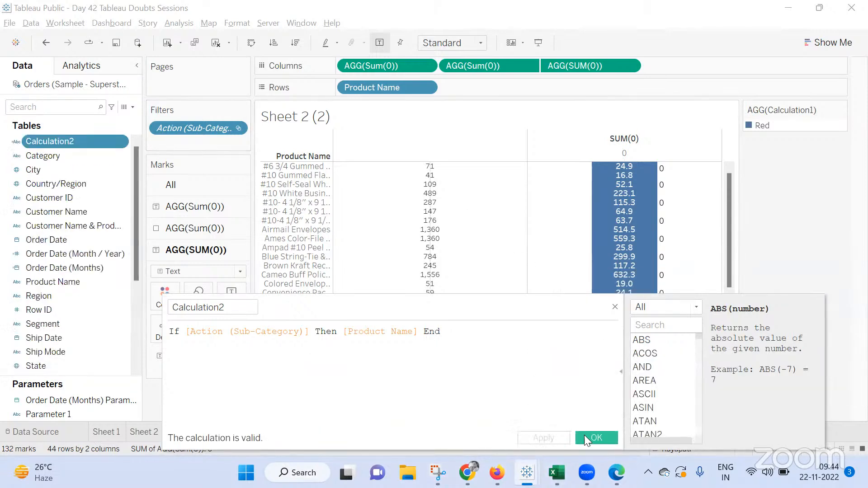
left_click(597, 437)
Add Calculation2 to the filters using all values, and undo the accidental removal of the sub-category action filter
left_click_drag(70, 142, 186, 145)
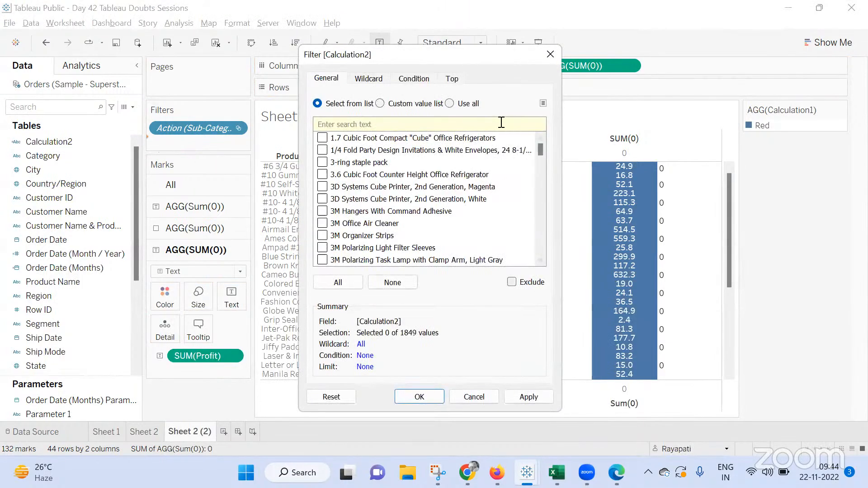
left_click(449, 103)
left_click(528, 396)
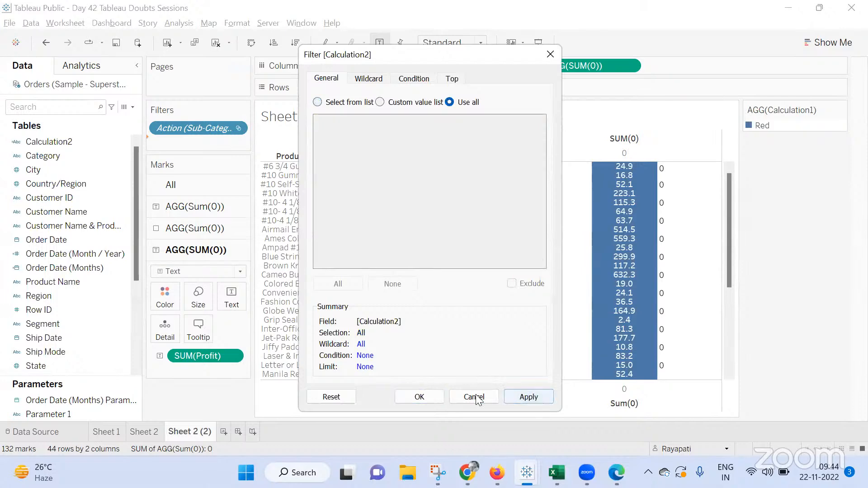
left_click(420, 396)
left_click_drag(177, 122, 178, 402)
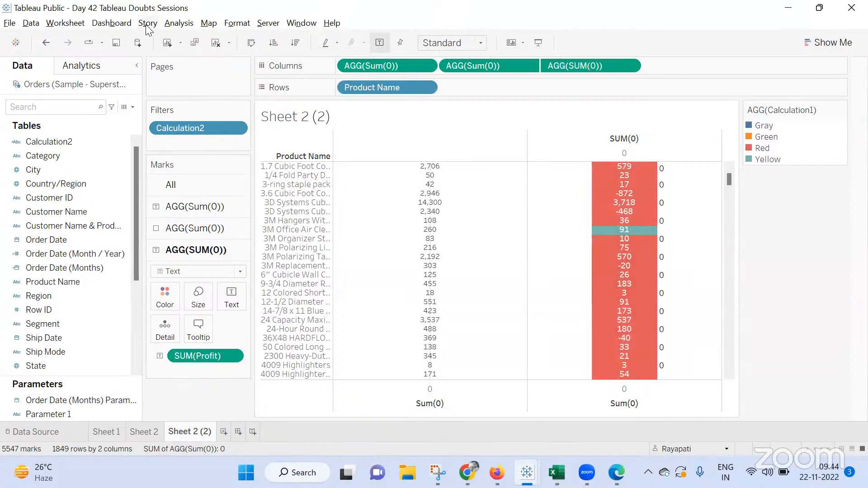
key("ctrl+z")
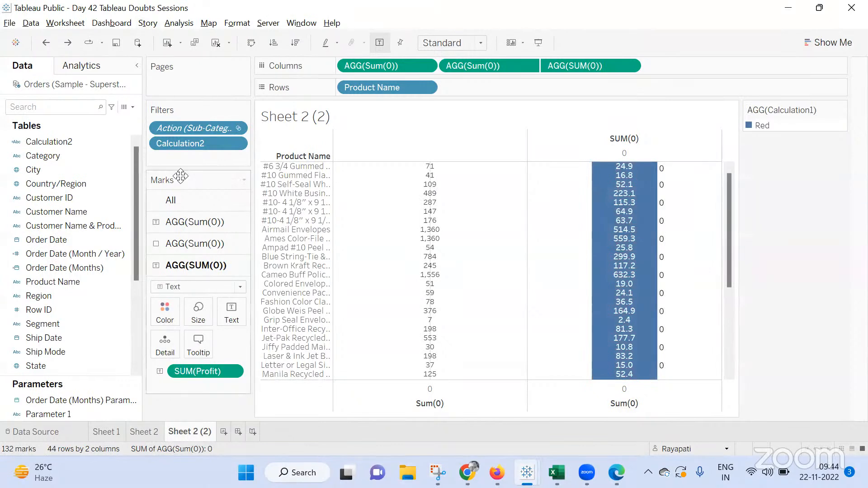
Open the Calculation2 filter's settings for review and close the dialog
left_click(186, 144)
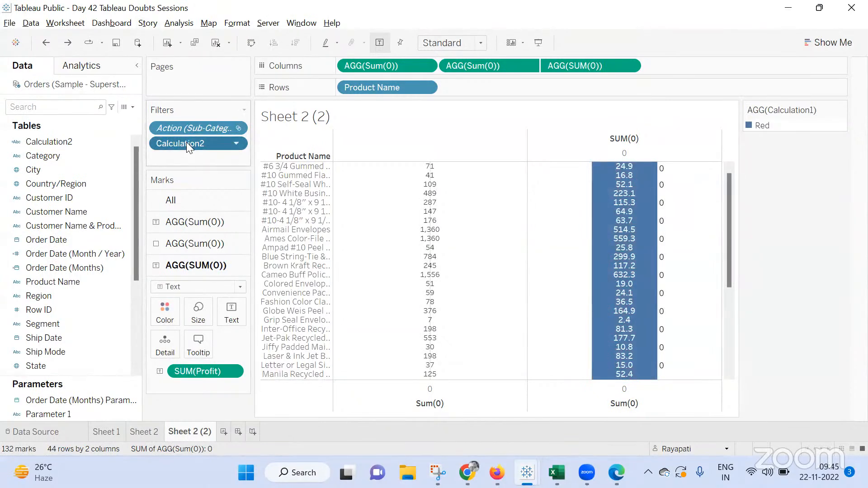
right_click(186, 142)
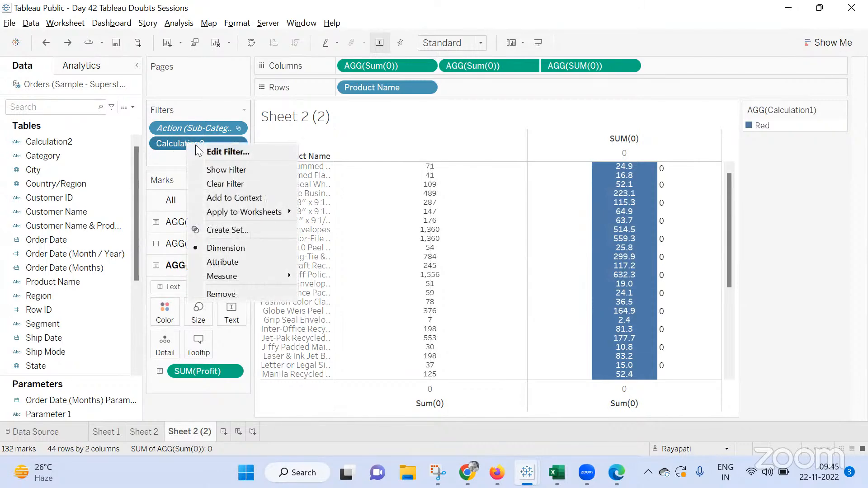
left_click(209, 151)
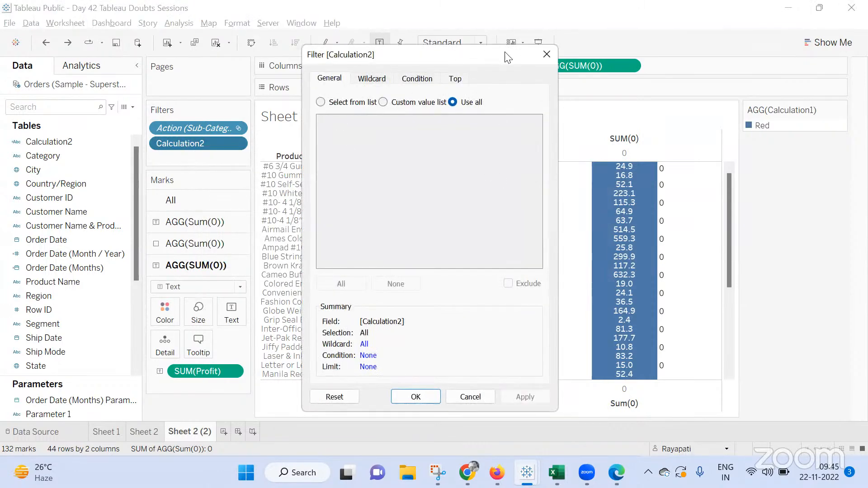
left_click(546, 55)
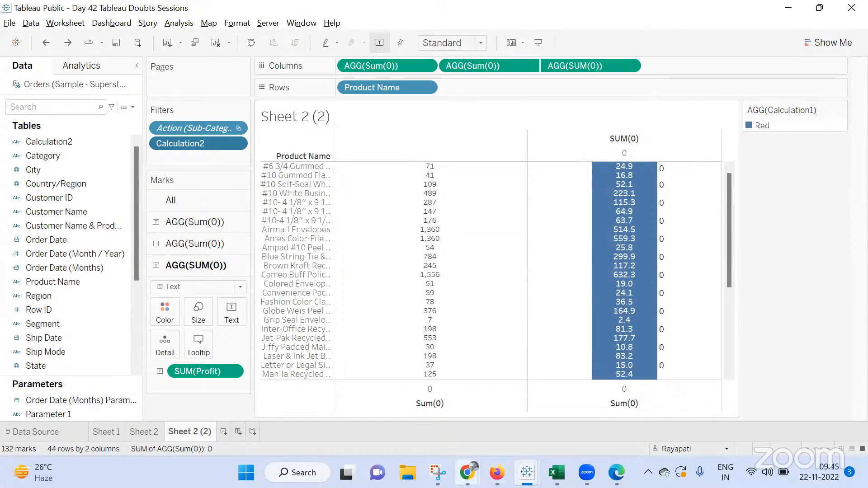
Switch briefly to Google Meet and return to the Tableau workbook
mouse_move(467, 472)
left_click(398, 392)
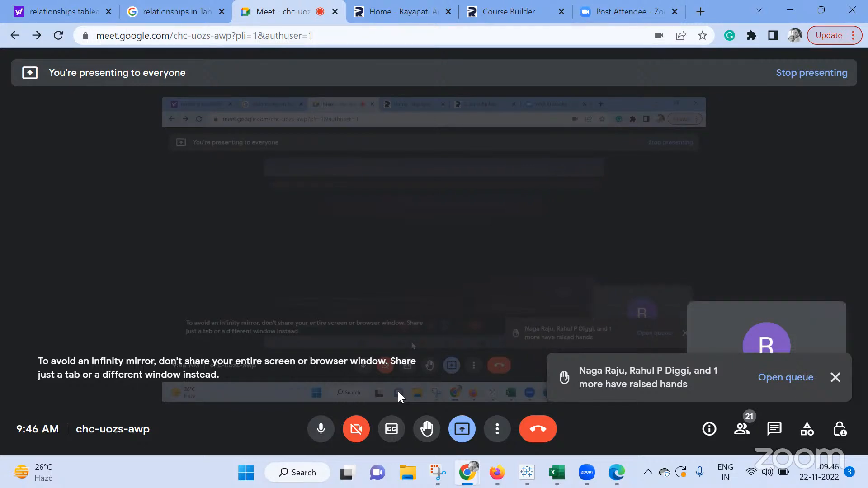
mouse_move(527, 472)
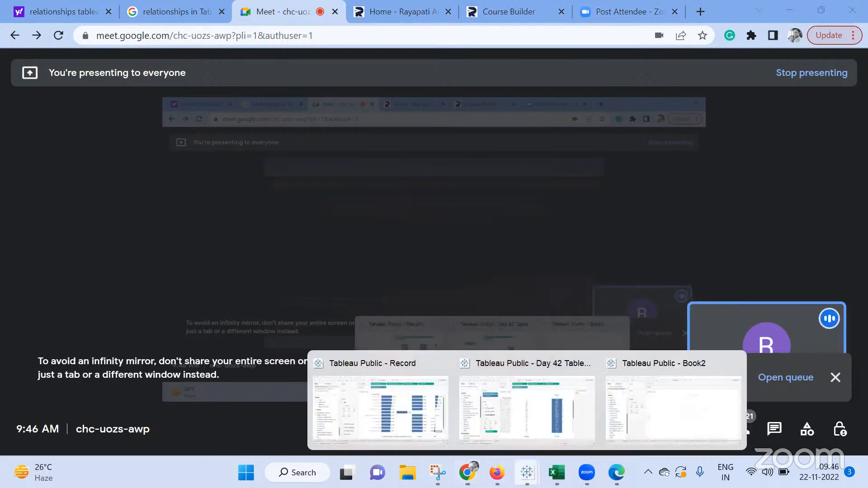
left_click(559, 403)
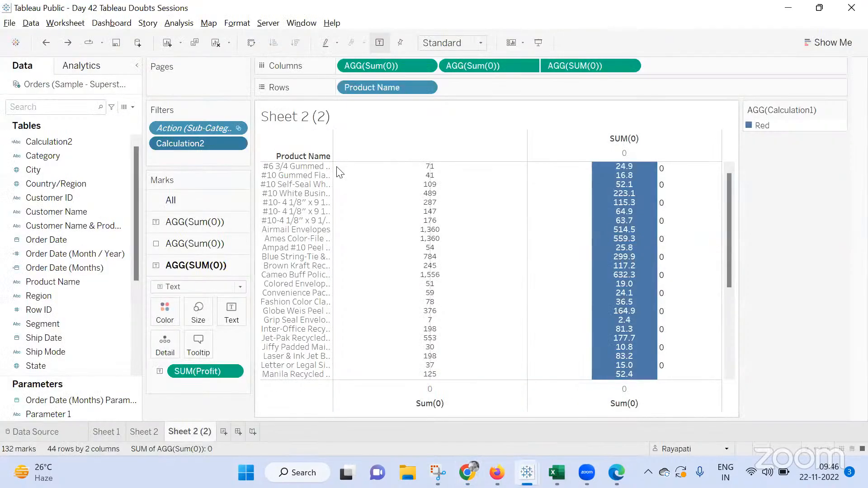
Create a new worksheet with State on rows and Sales summed as text
left_click(224, 432)
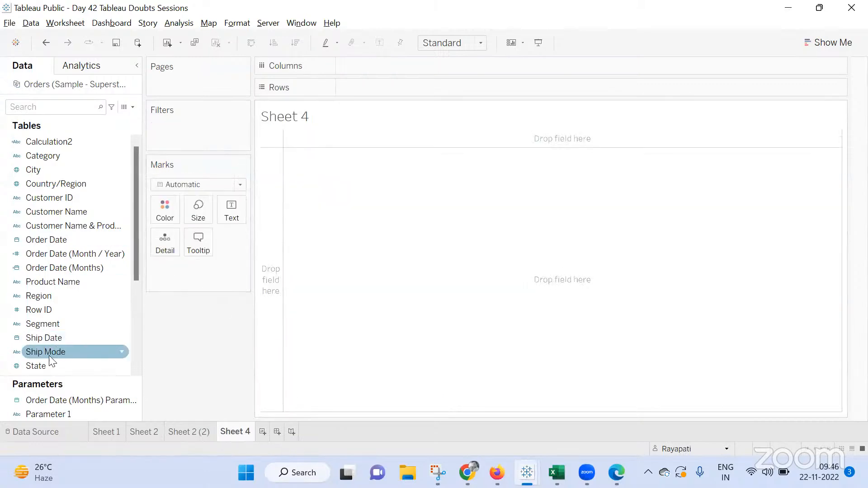
left_click_drag(43, 365, 362, 87)
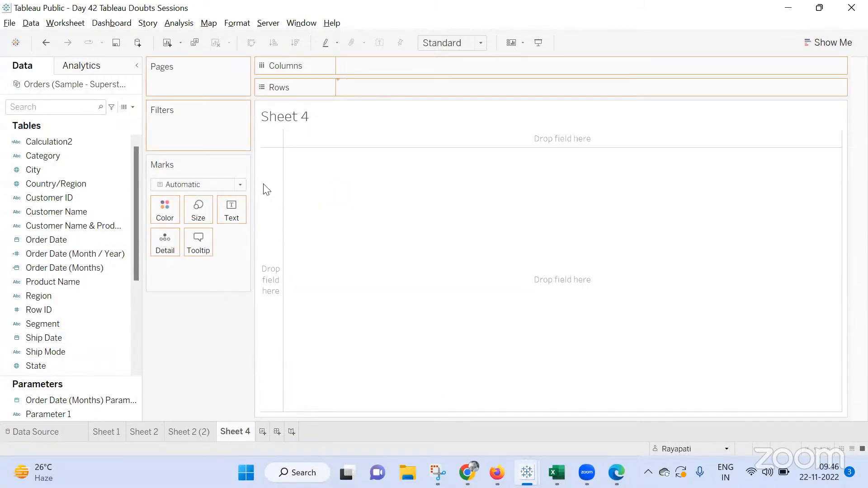
scroll(96, 268, "down", 3)
left_click_drag(100, 337, 398, 172)
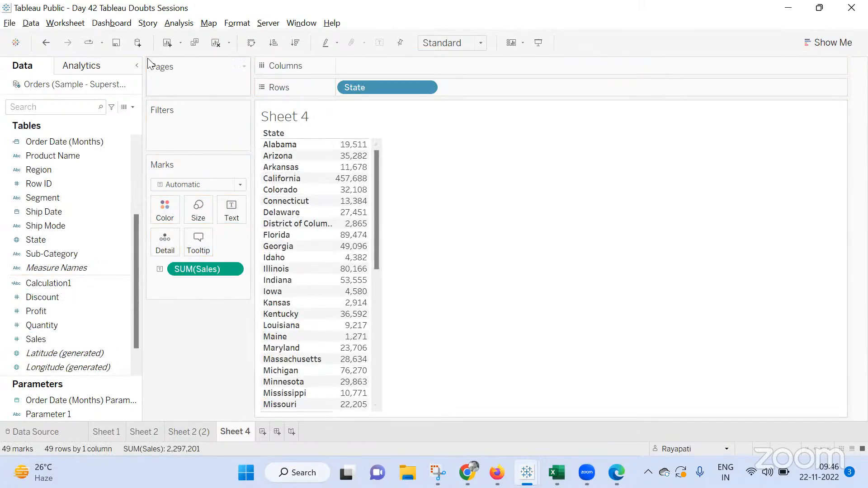
Add a URL action whose only source sheet is Sheet 4
left_click(65, 23)
left_click(100, 102)
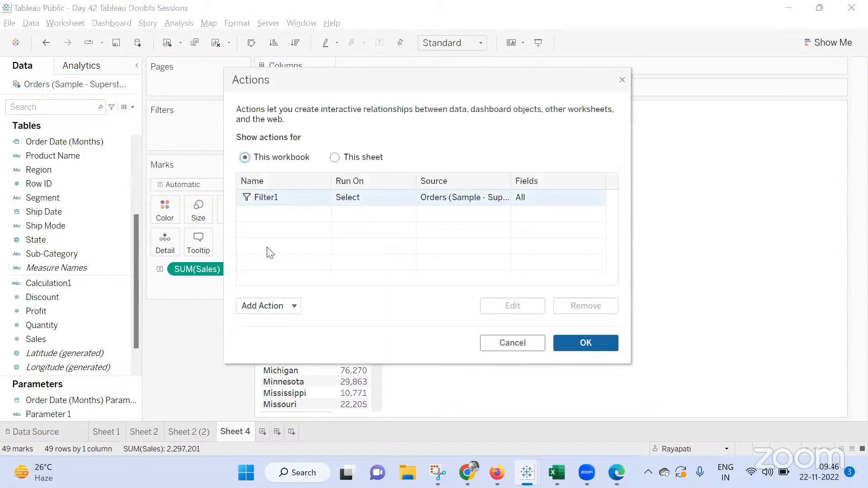
left_click(269, 305)
left_click(288, 246)
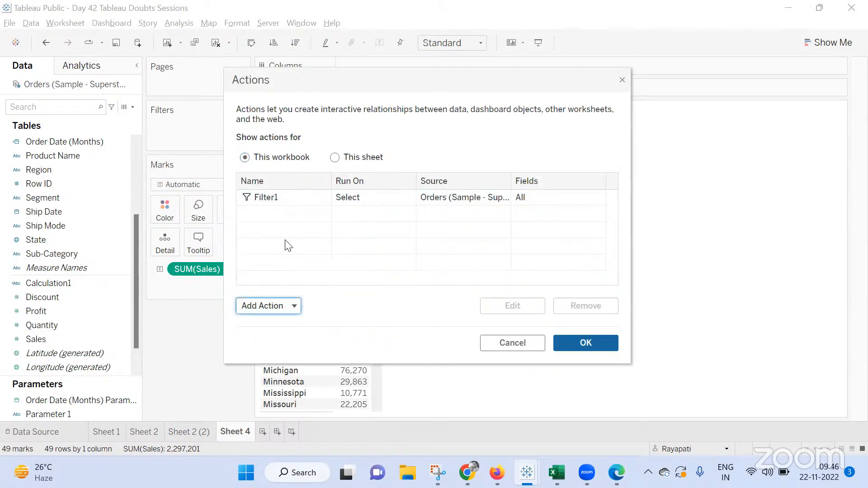
left_click(279, 165)
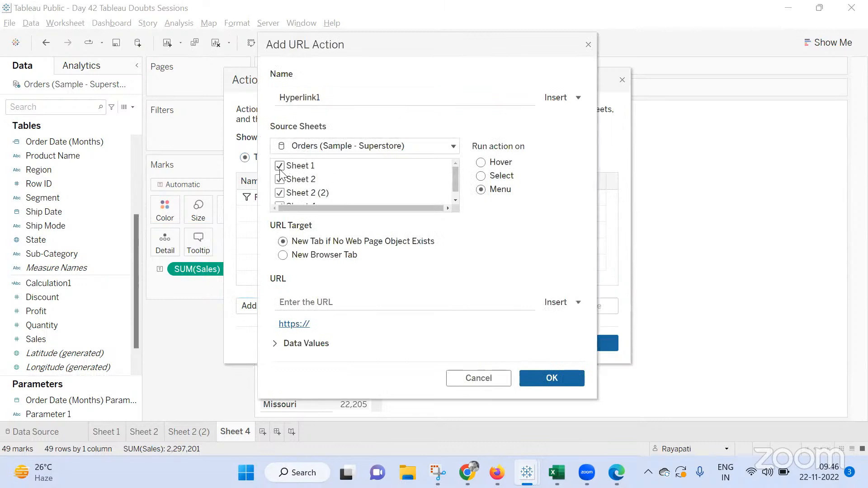
left_click(279, 179)
left_click(279, 193)
scroll(277, 194, "down", 1)
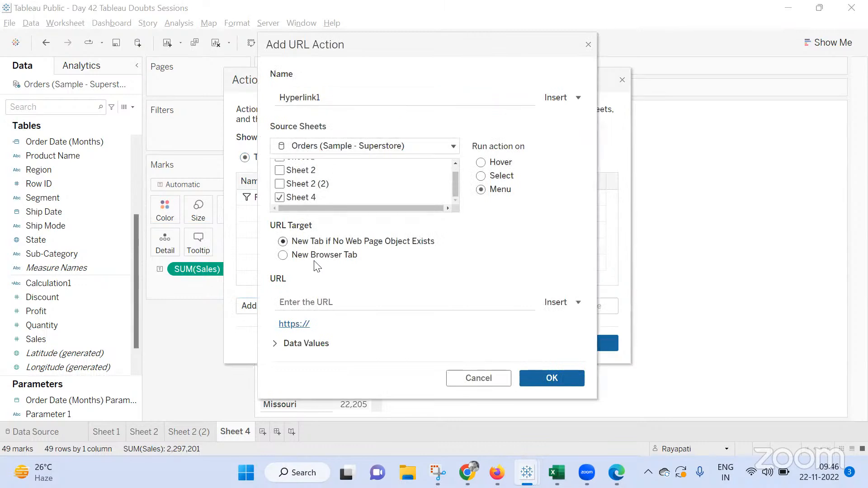
left_click(342, 302)
type("ww")
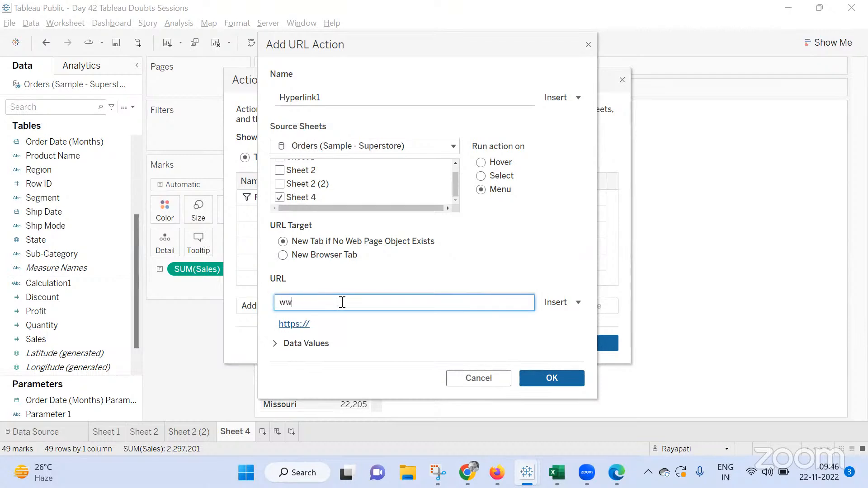
type("w.google.com/")
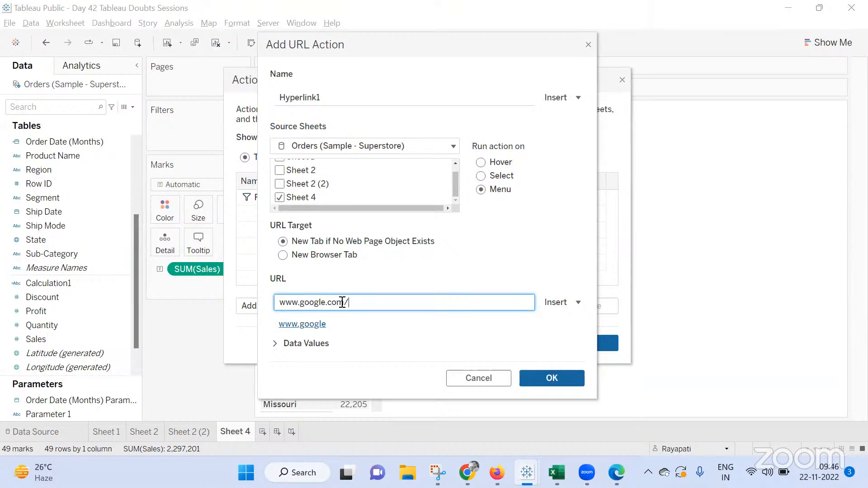
left_click(557, 302)
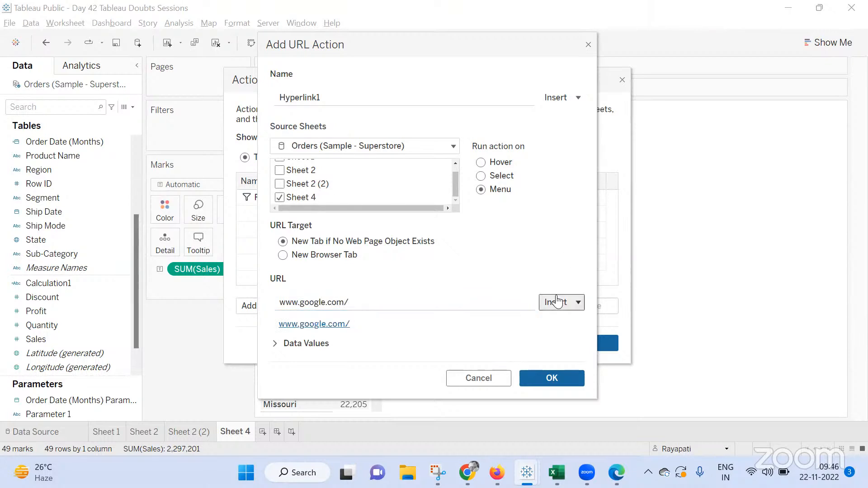
type("state")
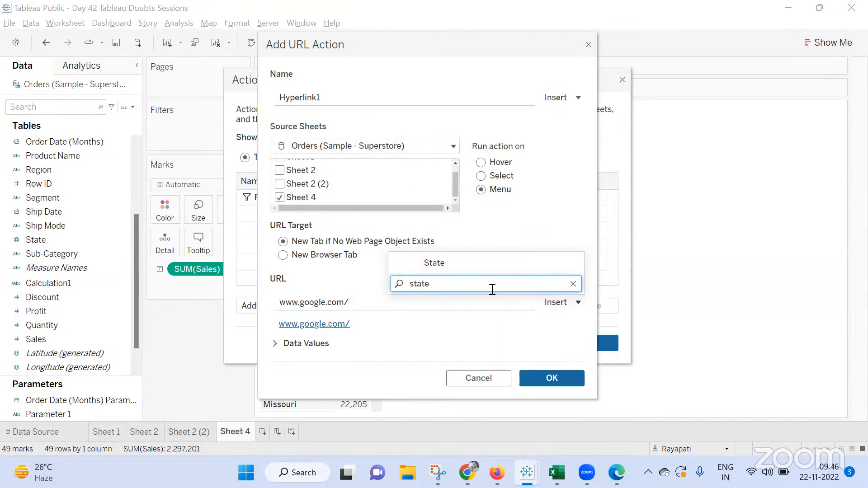
left_click(438, 263)
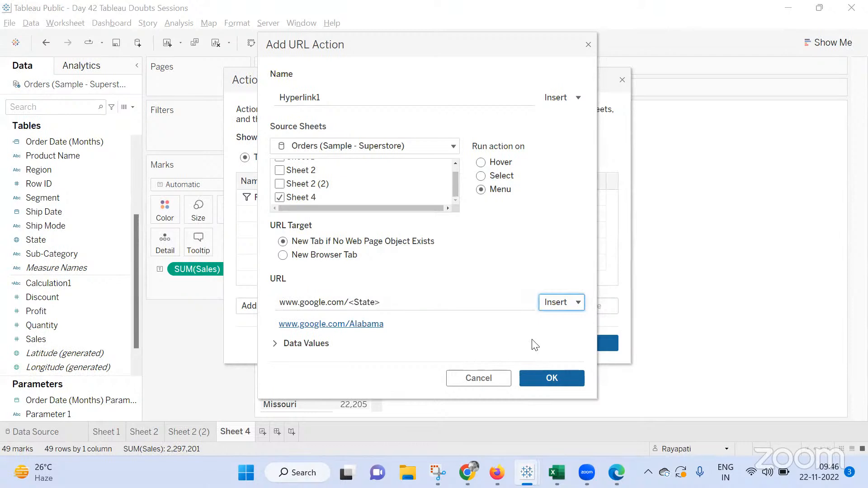
left_click(573, 377)
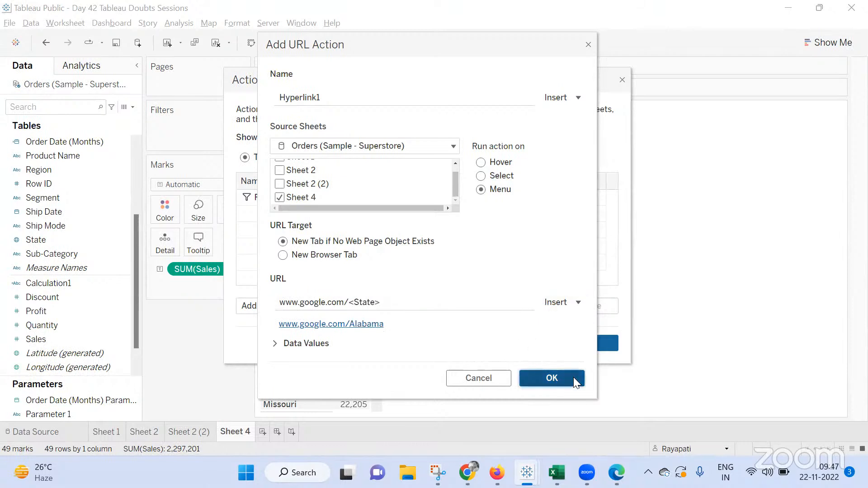
left_click(586, 343)
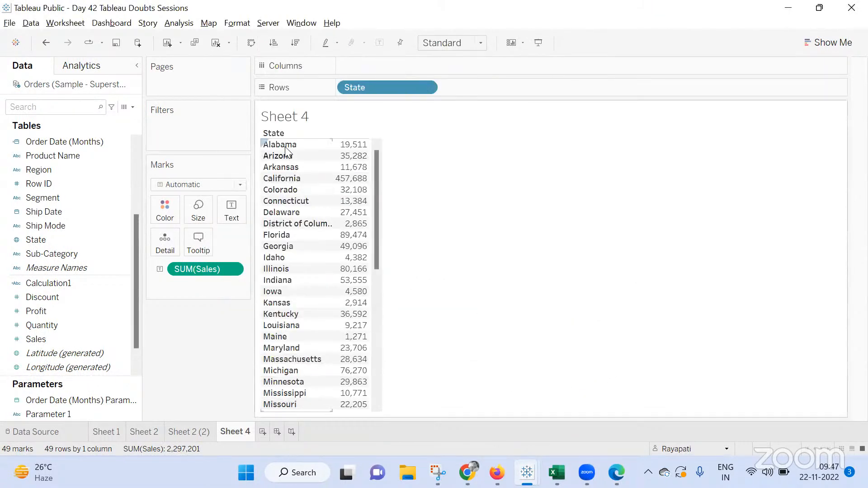
Test the actions by selecting Alabama, then return to Sheet 4
left_click(284, 145)
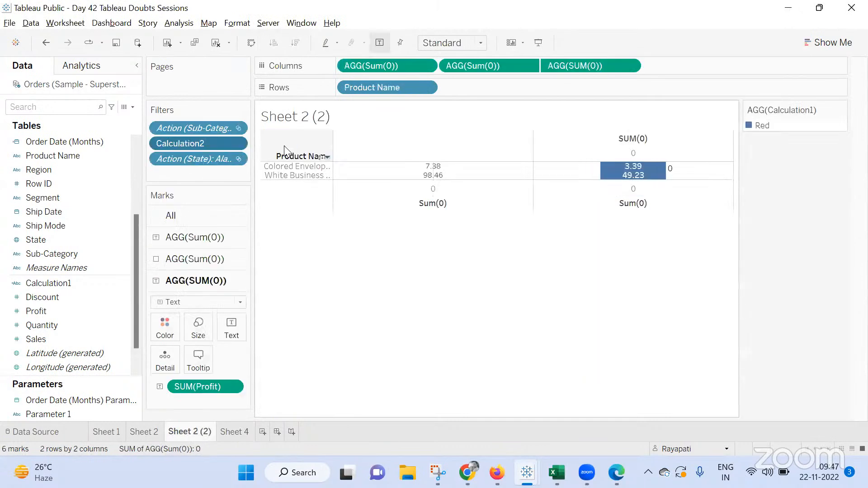
left_click(237, 431)
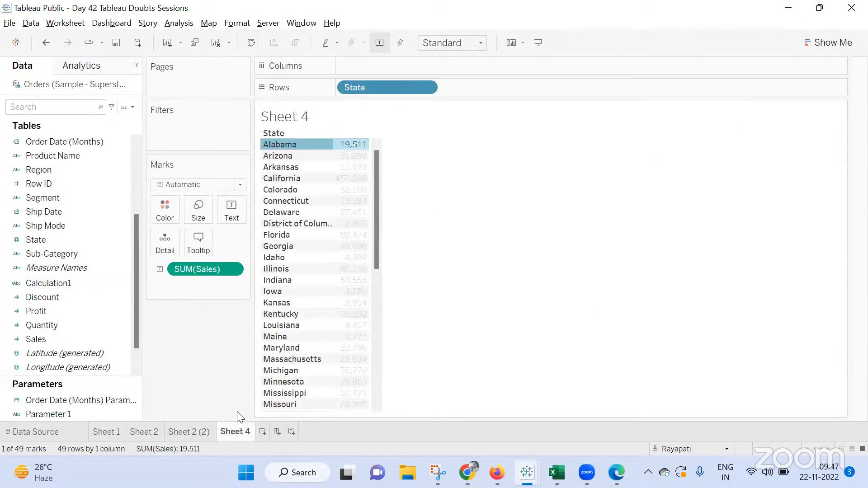
Edit the Hyperlink1 URL action so it runs on Select instead of Menu, and confirm the actions
left_click(65, 23)
left_click(92, 103)
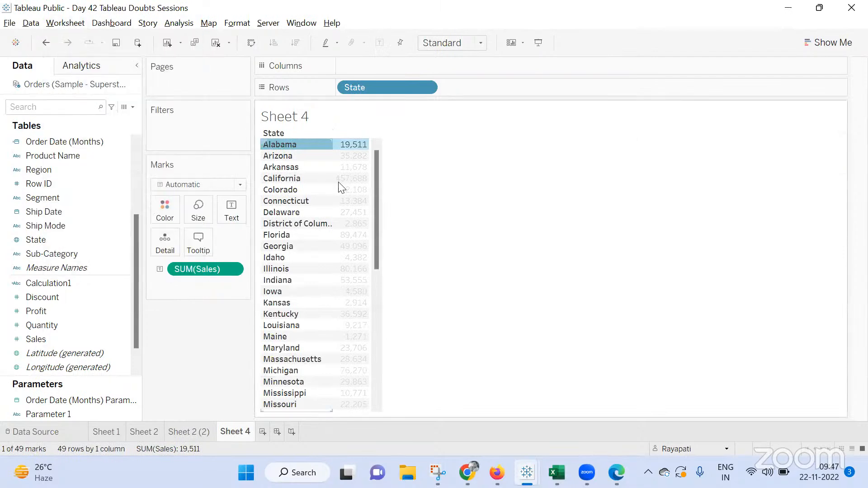
left_click(403, 198)
left_click(562, 306)
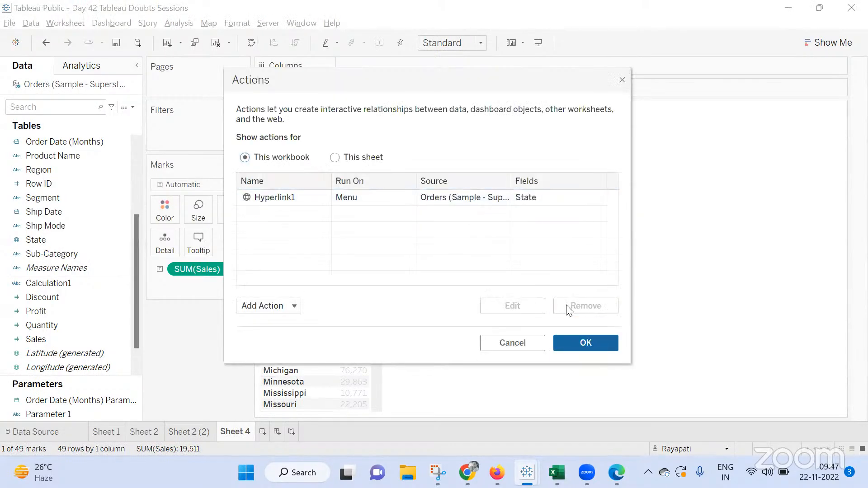
left_click(436, 199)
left_click(542, 306)
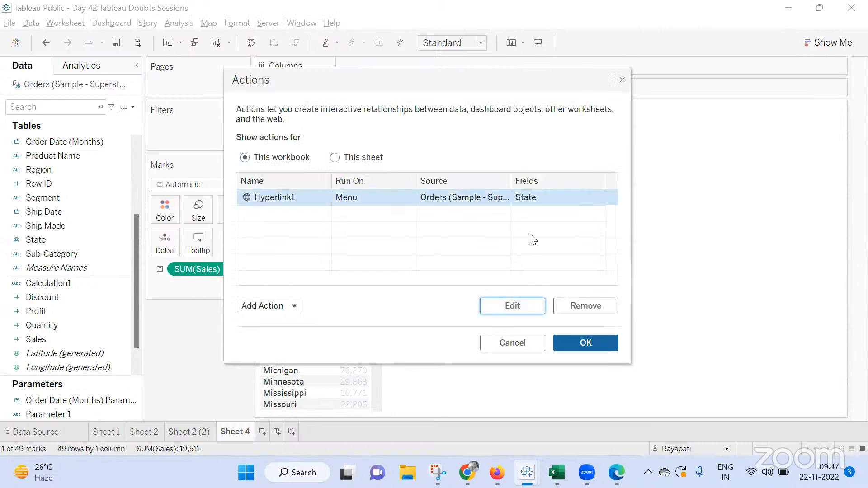
left_click(480, 176)
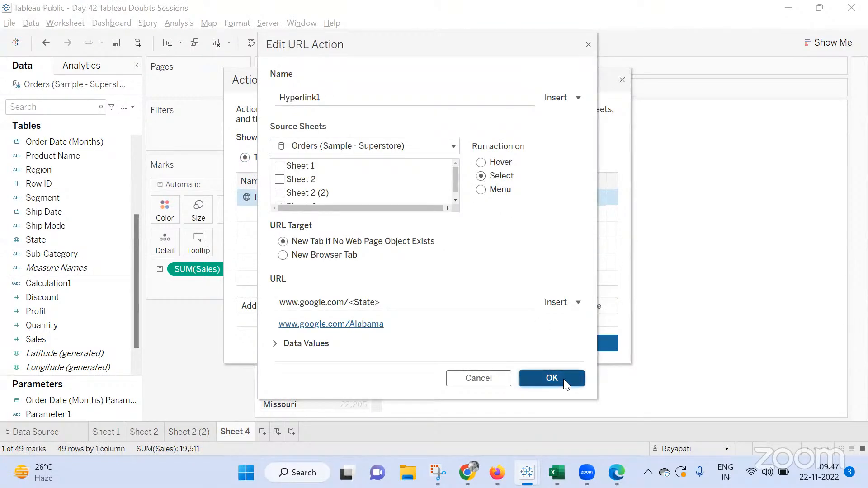
left_click(562, 379)
left_click(565, 343)
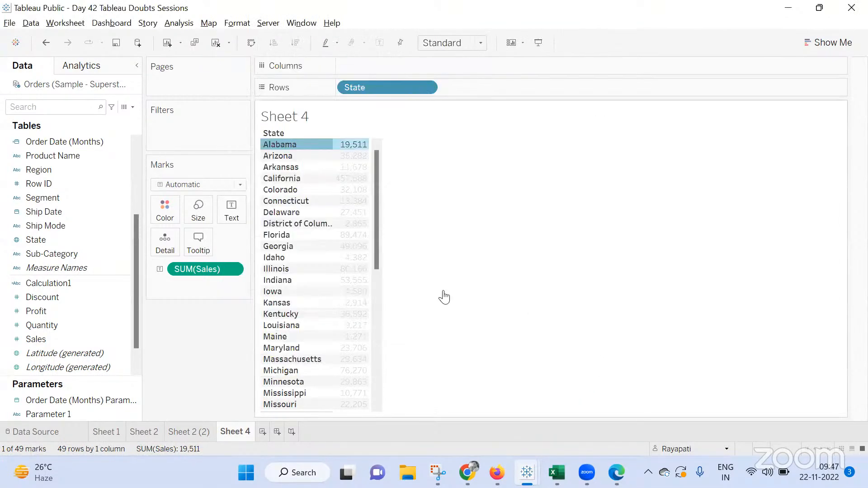
Test the URL action by selecting Arkansas and District of Columbia, returning to Tableau each time
left_click(279, 167)
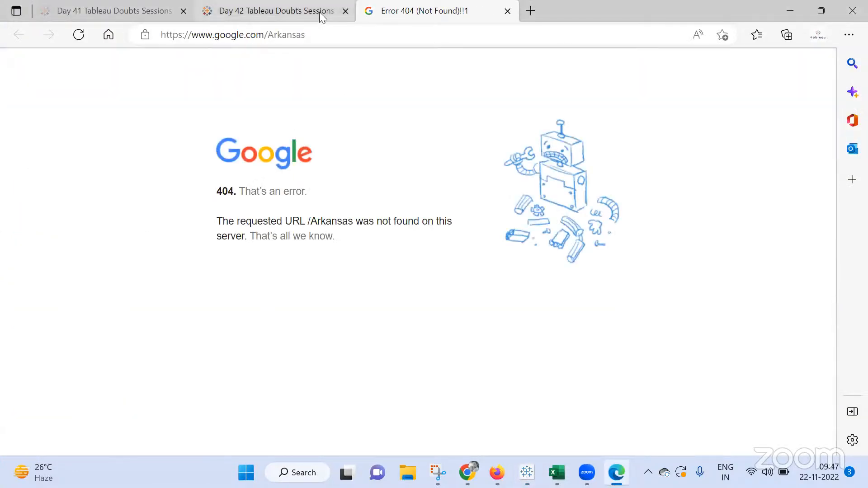
key("alt+Tab")
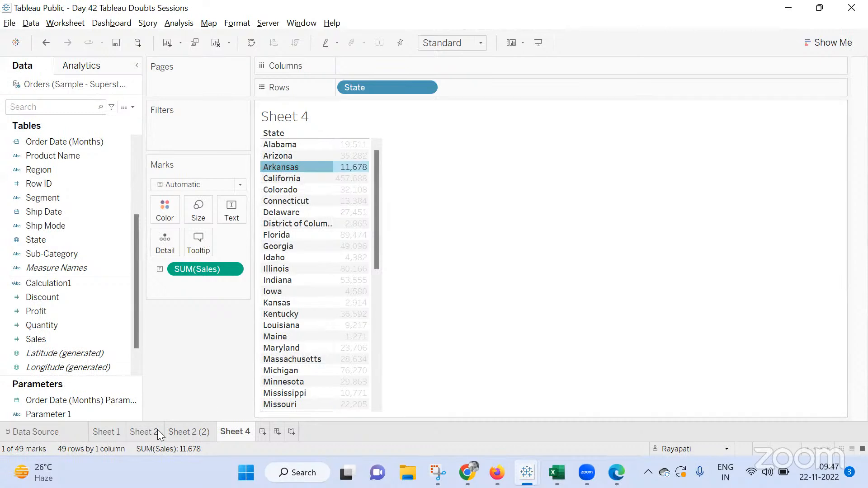
left_click(271, 226)
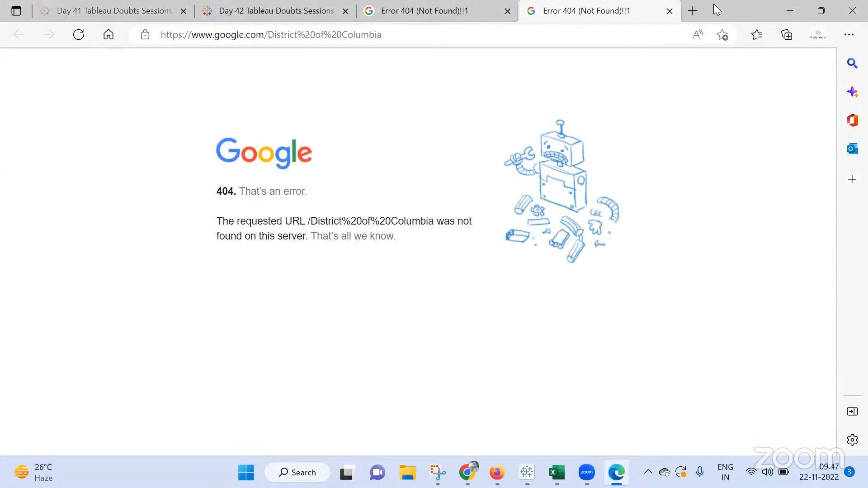
key("alt+Tab")
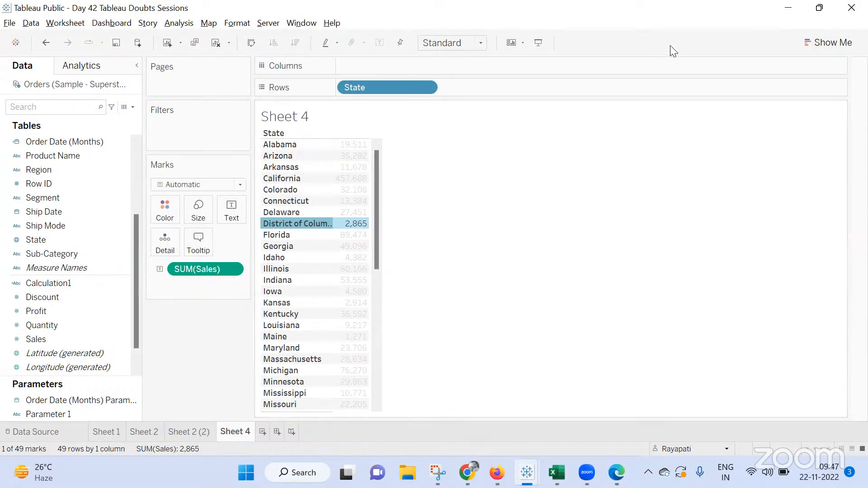
left_click(520, 277)
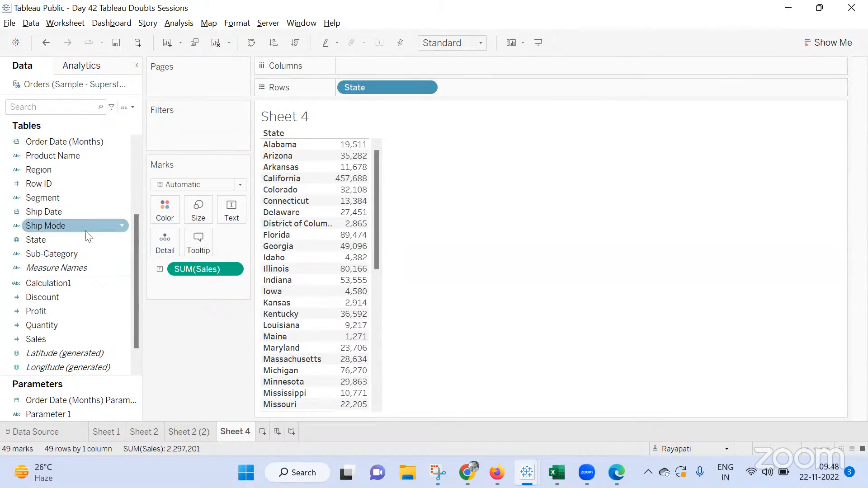
Select Alabama to test the URL action again, then return and clear the selection
left_click_drag(68, 201, 175, 325)
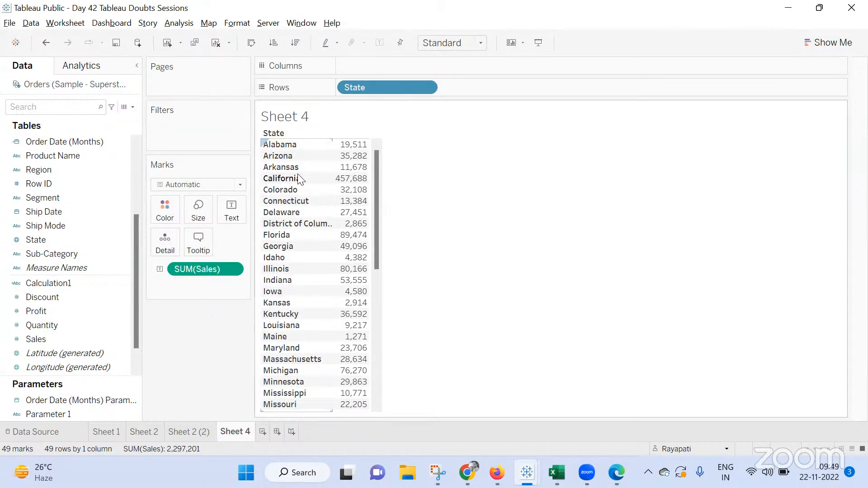
left_click(280, 147)
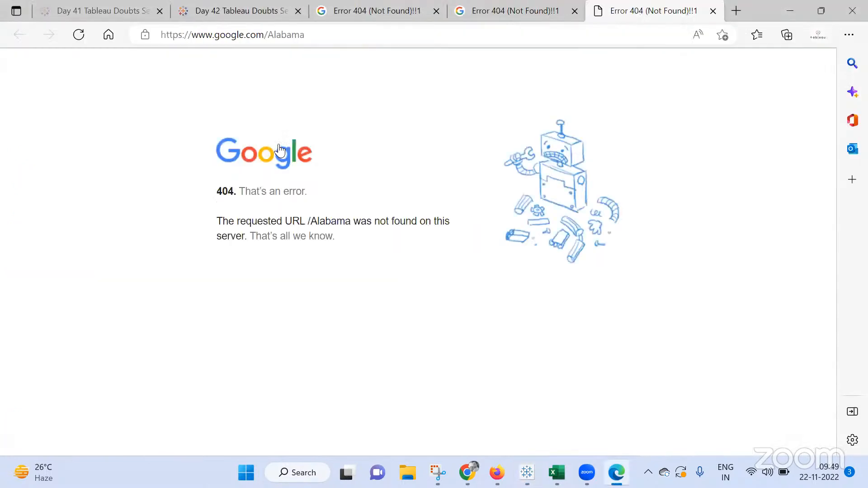
key("alt+Tab")
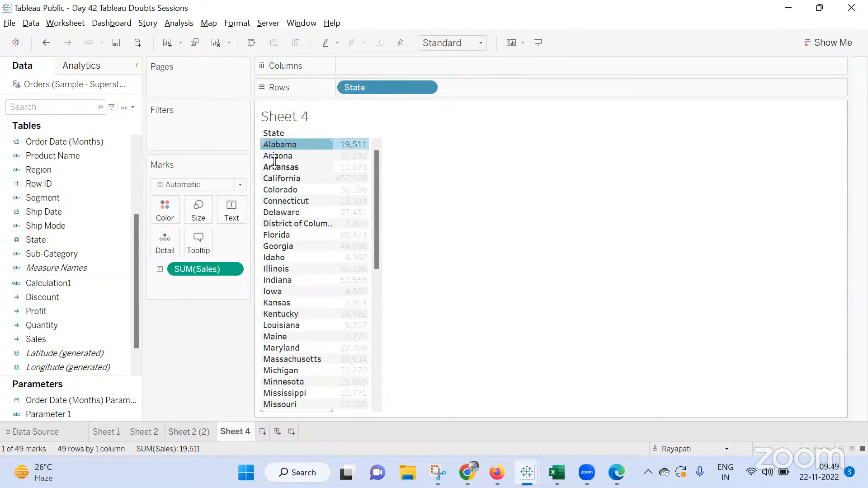
left_click(578, 215)
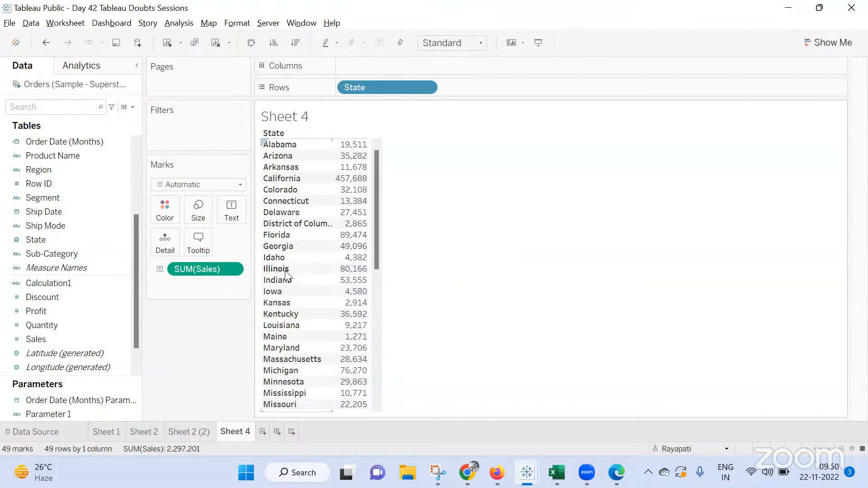
Create a calculated field with the formula If [State] = "Idaho" Then State End and apply it
left_click(180, 23)
left_click(261, 279)
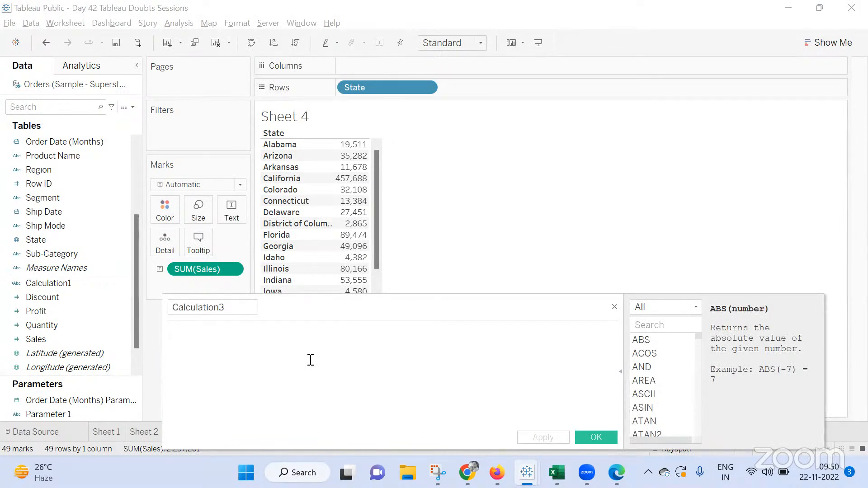
type("Id Stat")
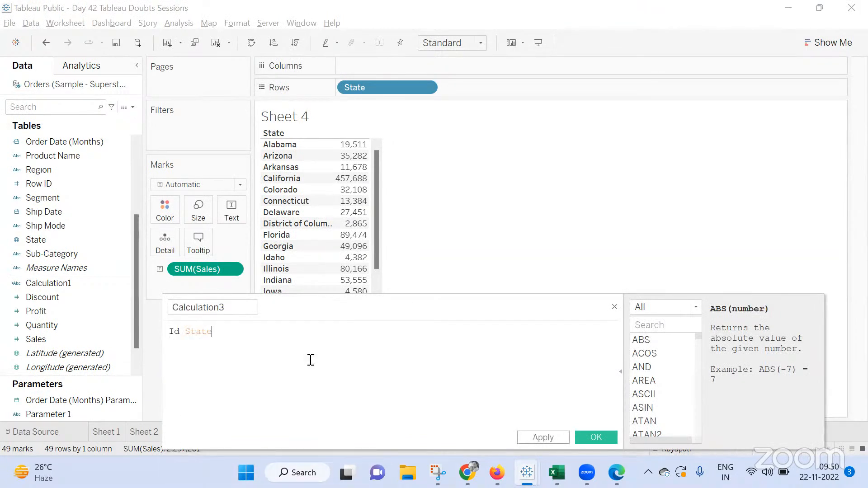
key("ctrl+a")
key("BackSpace")
type("If Stat")
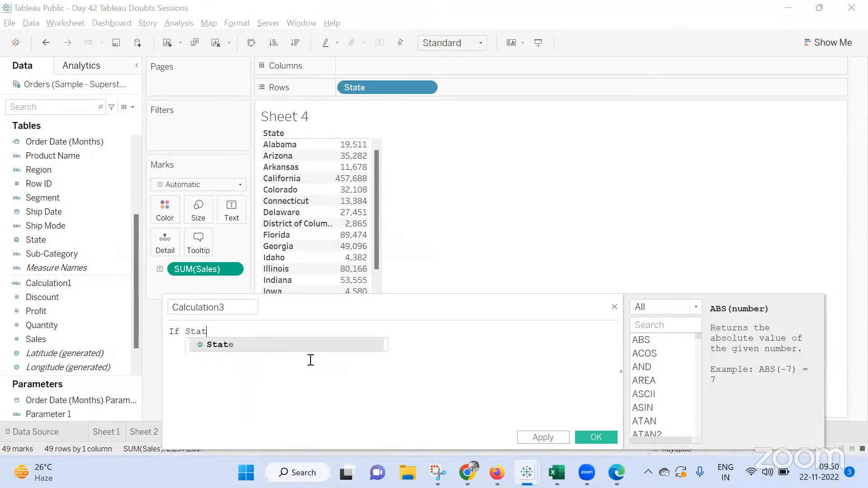
key("Return")
type("=")
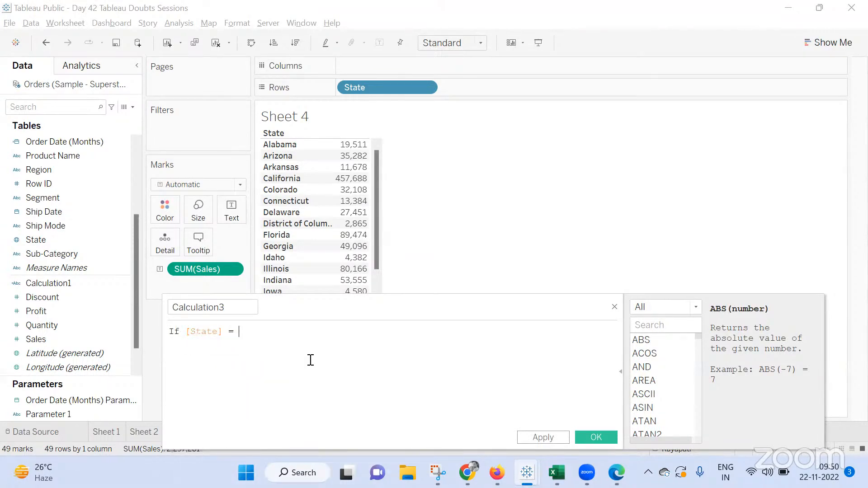
type(" \"Idaho\" Then State")
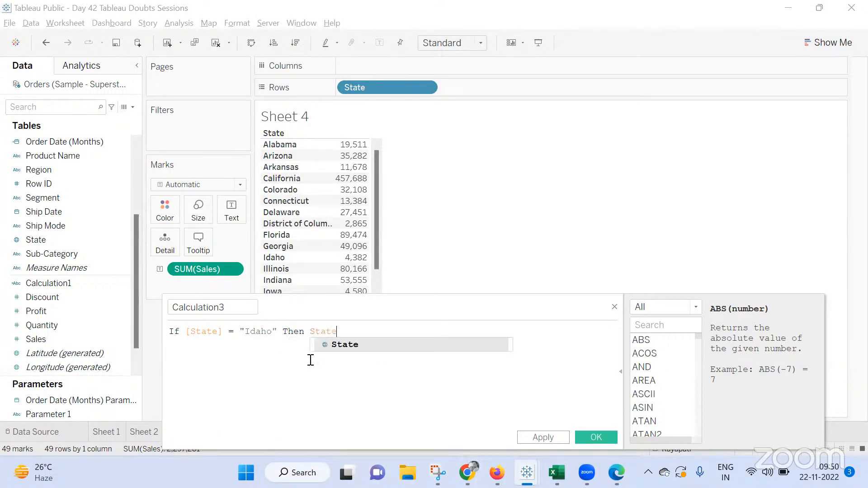
type(" End")
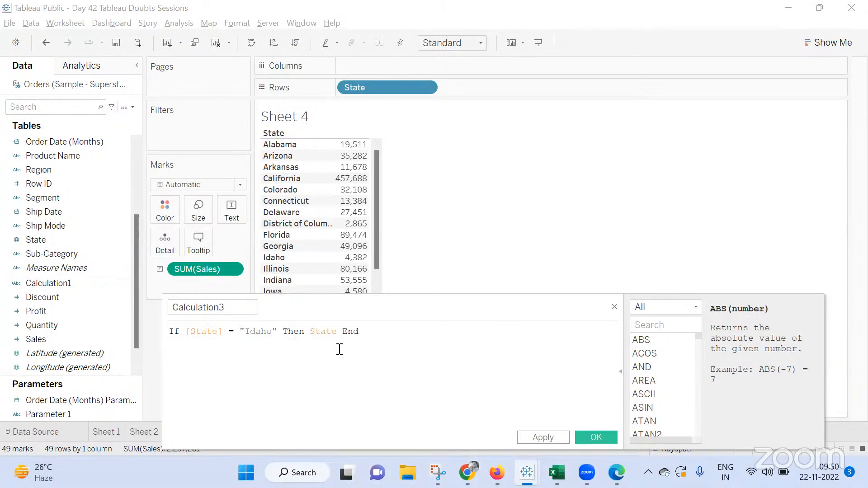
left_click_drag(425, 310, 467, 245)
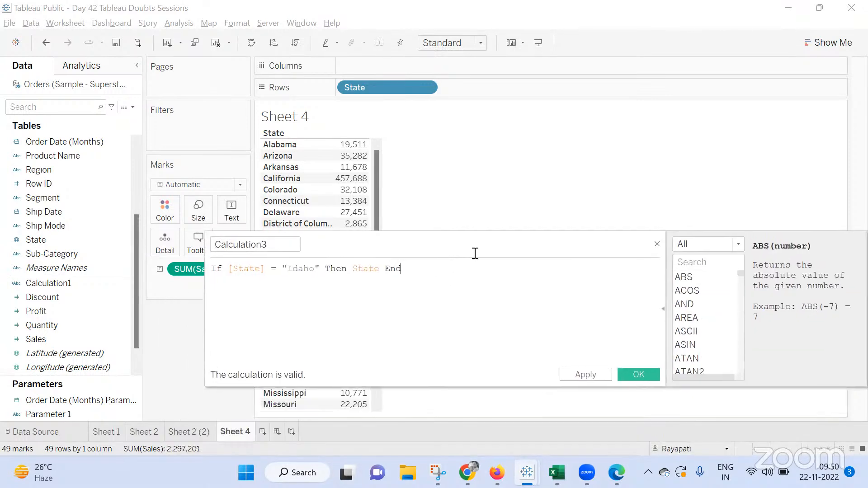
left_click(608, 373)
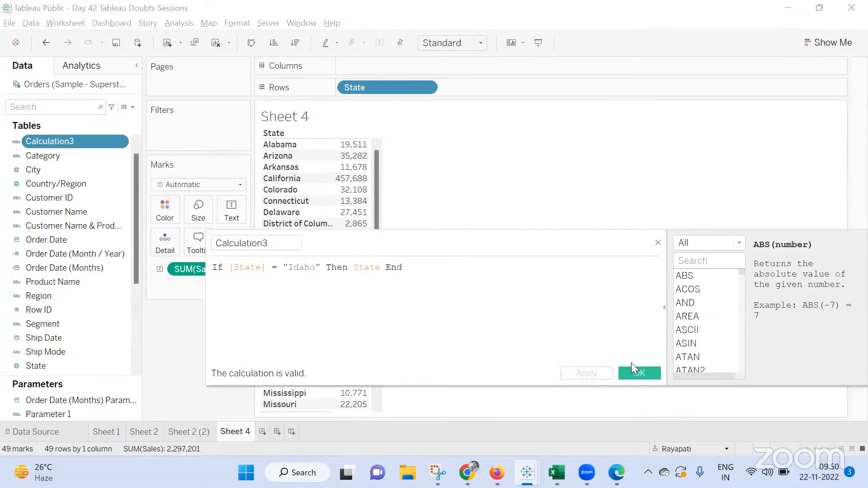
left_click(629, 371)
Duplicate the calculated field and edit the copy's condition to "Colorado"
right_click(38, 142)
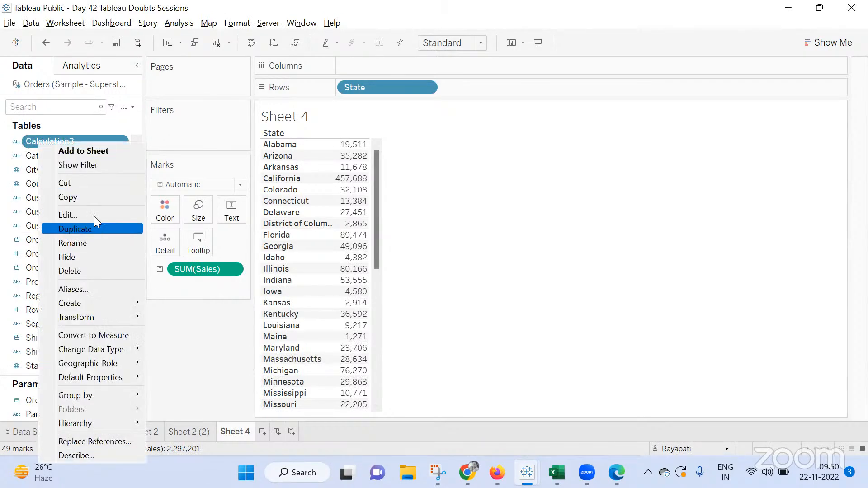
left_click(90, 229)
right_click(68, 140)
left_click(40, 159)
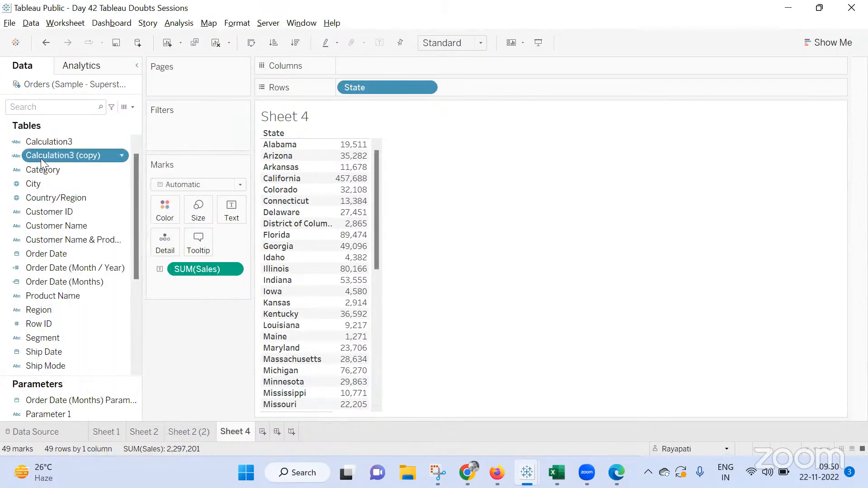
right_click(59, 156)
left_click(73, 229)
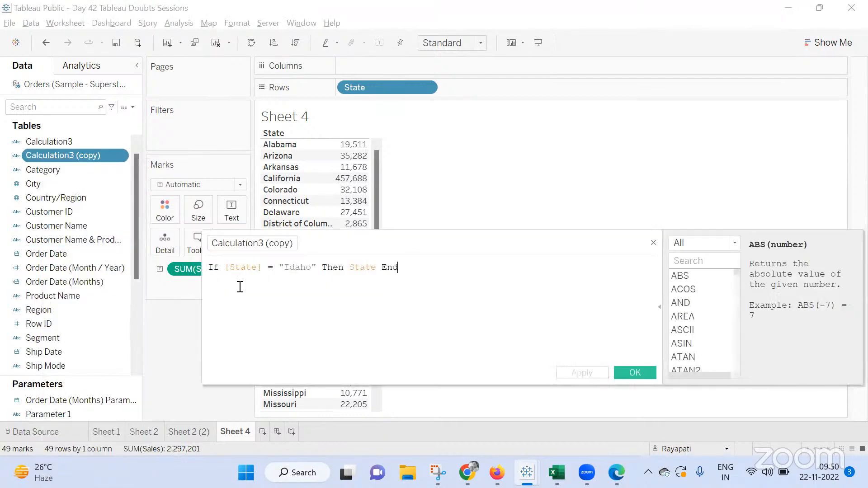
left_click(311, 267)
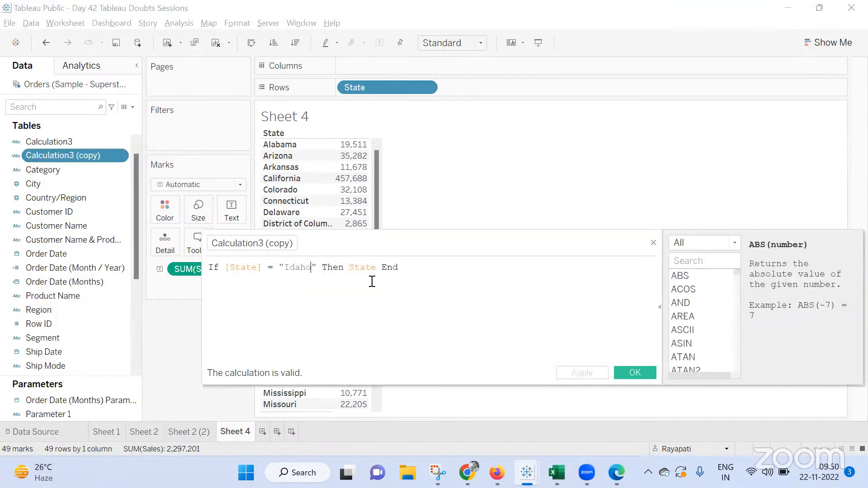
key("BackSpace")
key("BackSpace")
key("BackSpace")
key("BackSpace")
key("BackSpace")
type("Col")
type("a")
type("r")
key("BackSpace")
key("BackSpace")
type("orado")
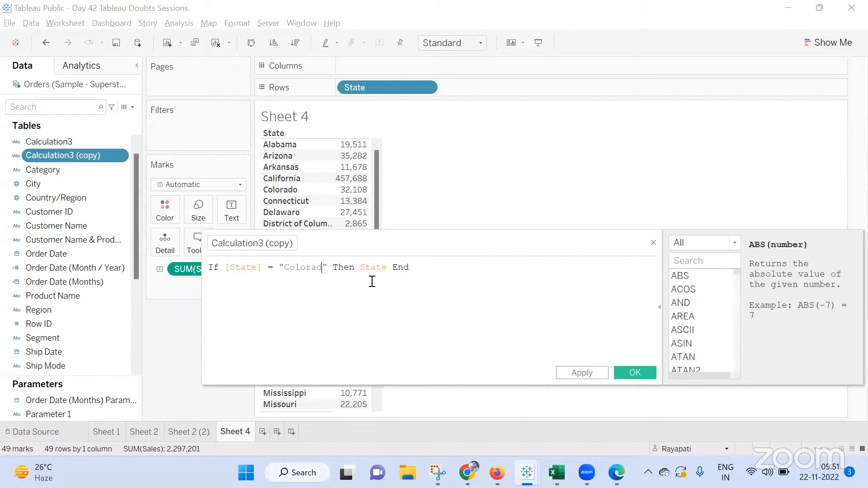
left_click(588, 372)
left_click(641, 374)
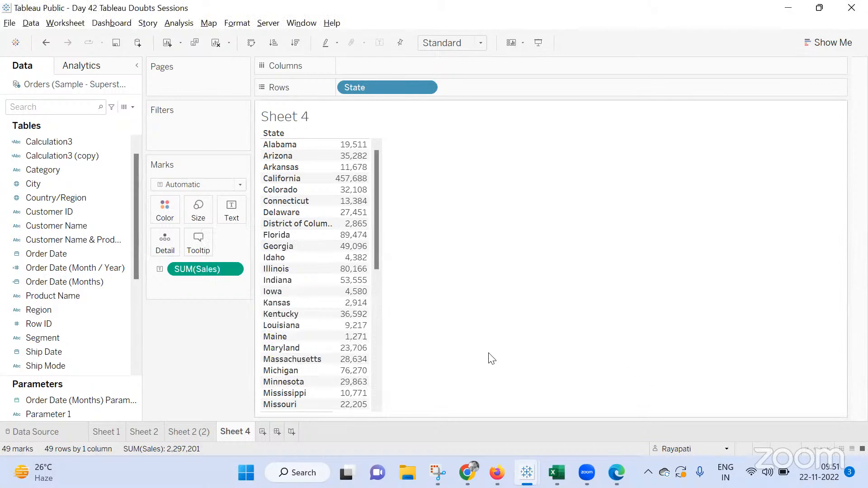
Duplicate Sheet 4, then duplicate the copy to make a third version
right_click(237, 432)
left_click(280, 320)
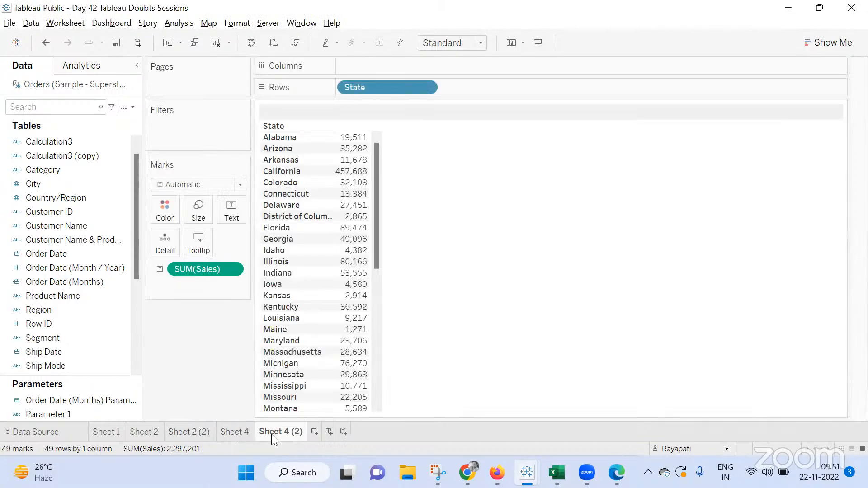
right_click(269, 432)
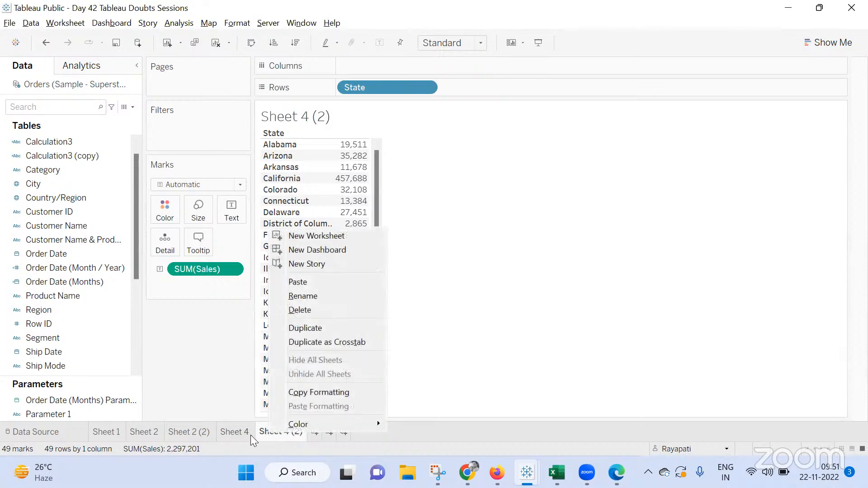
left_click(305, 327)
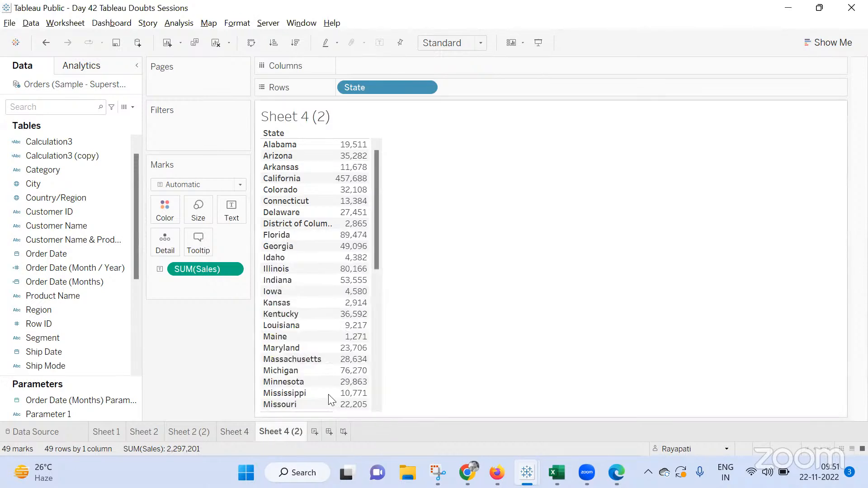
On Sheet 4 (2), filter by Calculation3 keeping only Idaho
left_click(274, 431)
left_click_drag(45, 142, 212, 123)
left_click(329, 152)
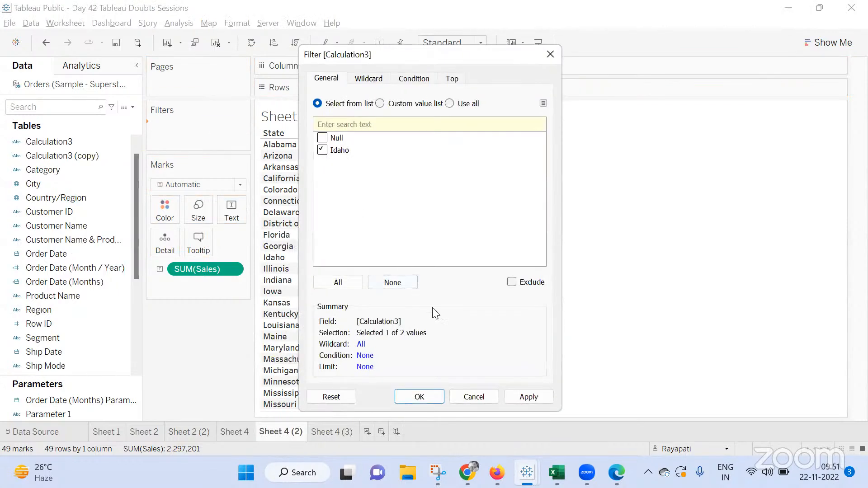
left_click(511, 397)
left_click(423, 397)
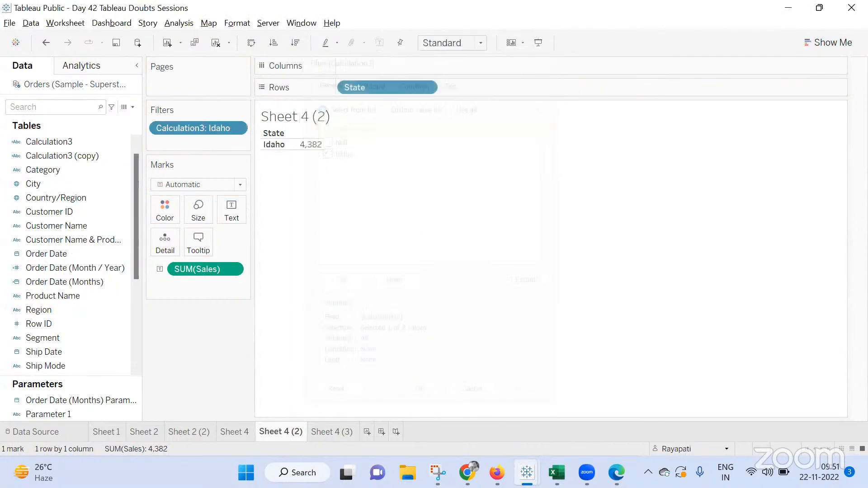
On Sheet 4 (3), filter by Calculation3 (copy) keeping only Colorado, then return to Sheet 4 (2)
left_click(331, 431)
left_click(50, 141)
left_click(70, 154)
left_click_drag(75, 151, 195, 124)
left_click(321, 150)
left_click(527, 396)
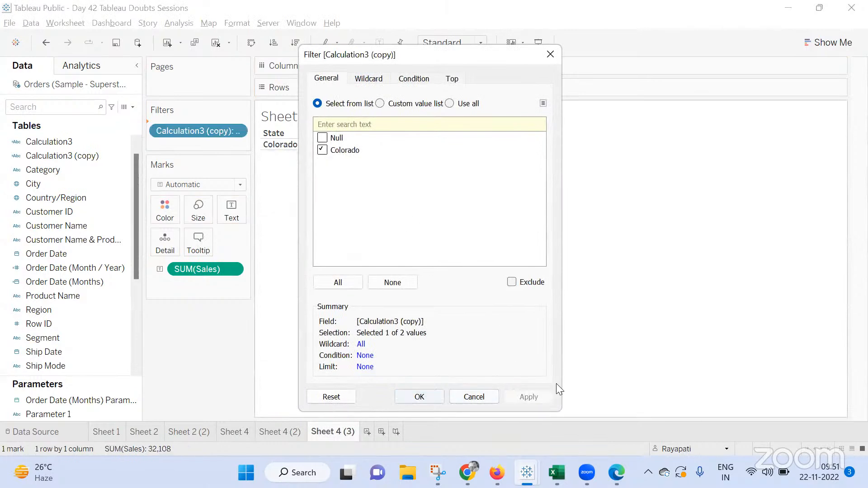
left_click(451, 397)
left_click(280, 432)
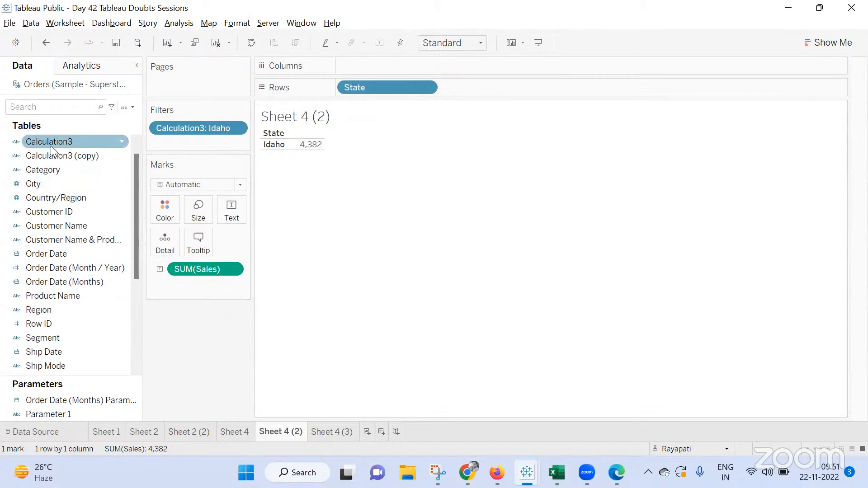
Filter Sheet 4 by Calculation3, excluding its selected value
left_click_drag(51, 145, 212, 125)
left_click(232, 435)
left_click(322, 150)
left_click(511, 282)
left_click(528, 396)
left_click(422, 400)
Add a Calculation3 (copy) filter to Sheet 4, excluding Colorado
left_click_drag(49, 155, 194, 149)
left_click(322, 150)
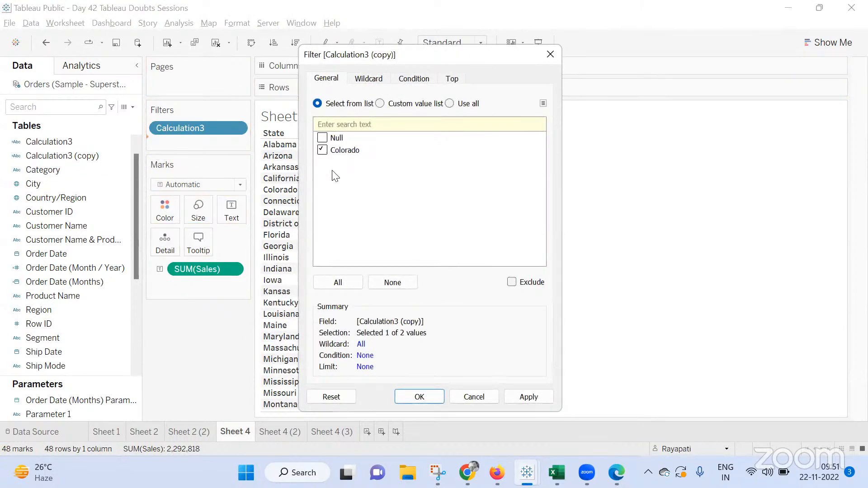
left_click(512, 283)
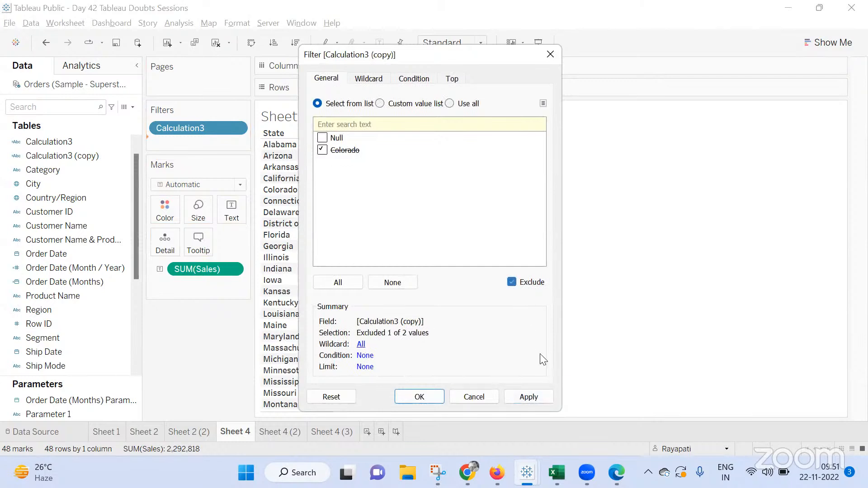
left_click(534, 397)
left_click(431, 395)
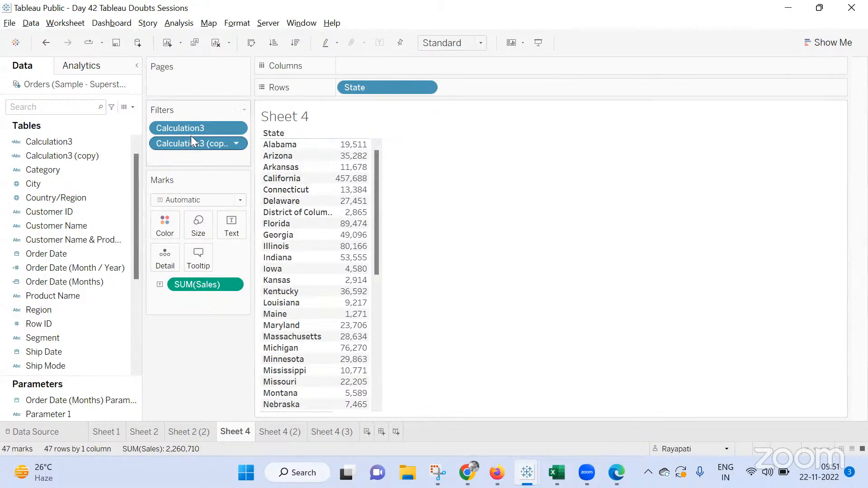
Remove the calculation filters from Sheet 4
left_click_drag(188, 128, 285, 236)
left_click(291, 189)
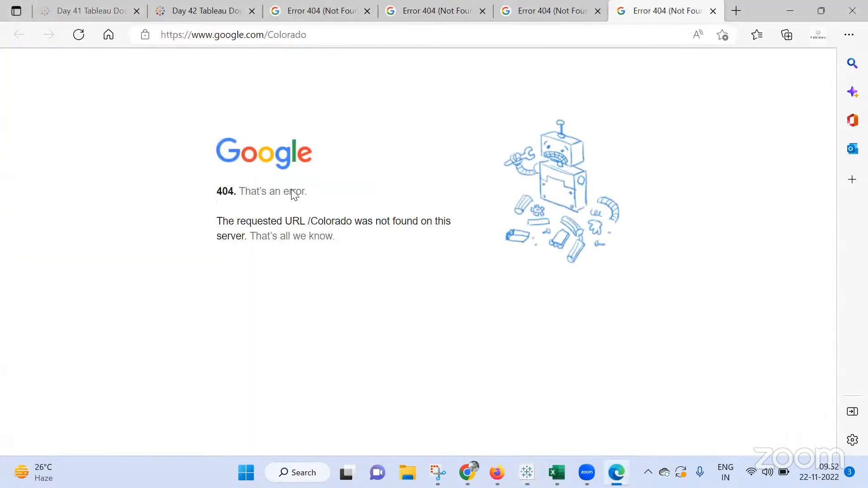
key("alt+Tab")
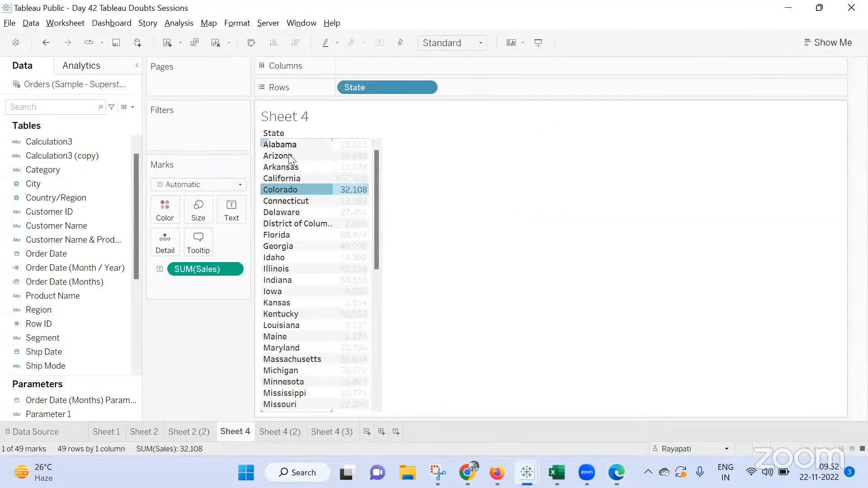
left_click(492, 255)
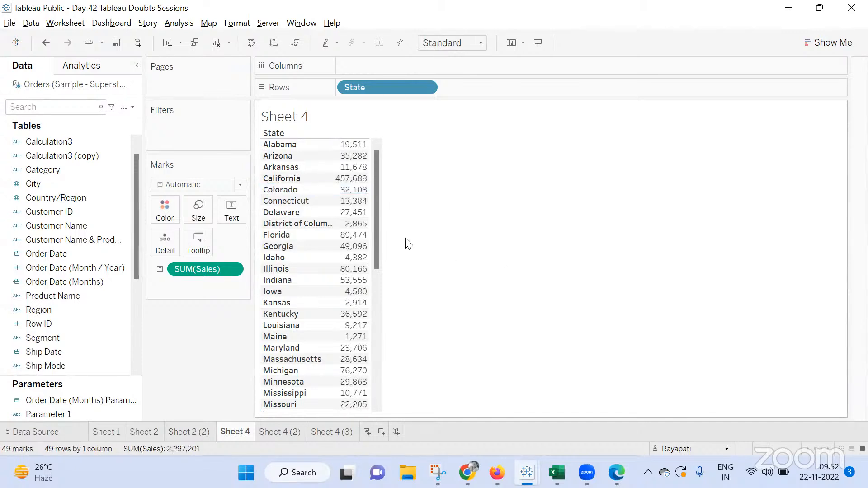
Create a calculated field with the formula If [State] < [Calculation3] Then [State] End
left_click(178, 23)
left_click(230, 278)
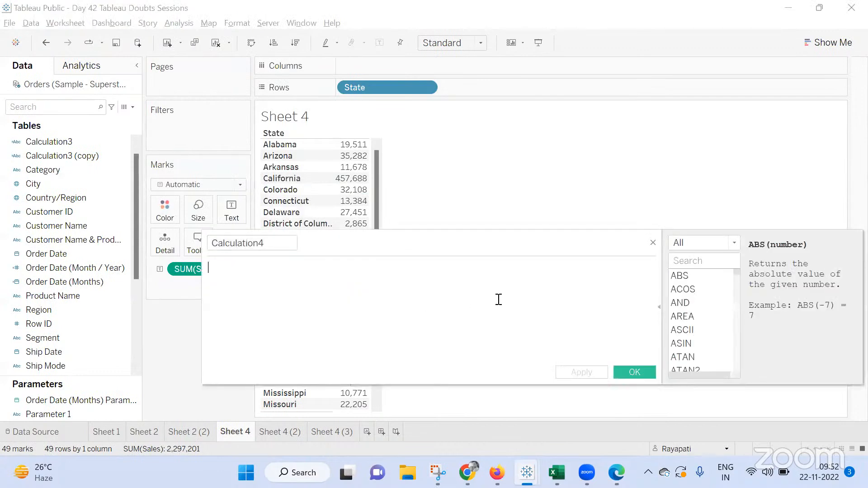
type("If")
left_click_drag(439, 249, 417, 318)
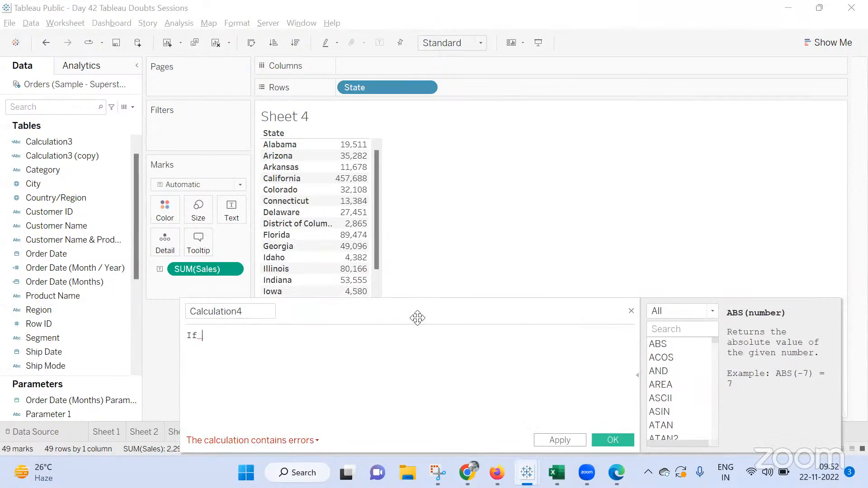
type("Sta")
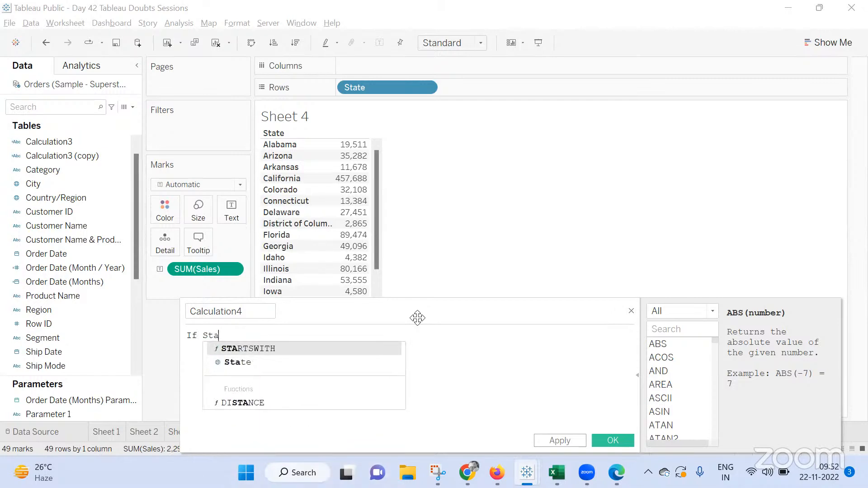
key("Down")
key("Return")
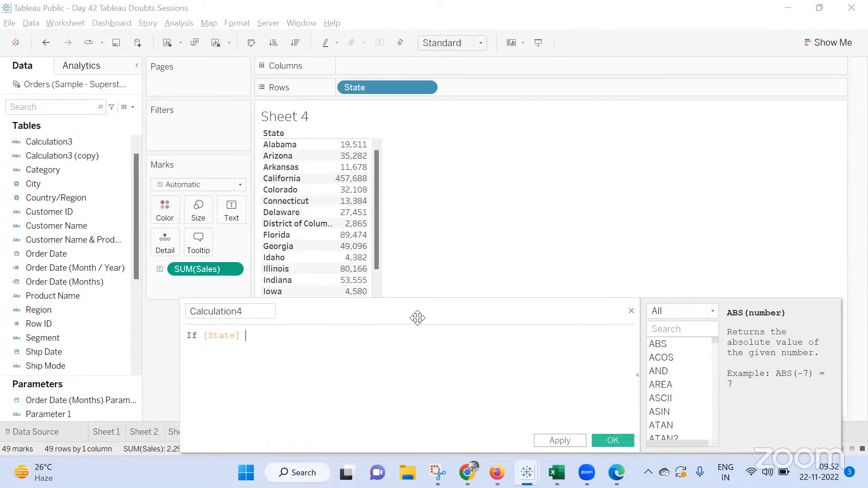
type("<")
type(" [")
type("Cal")
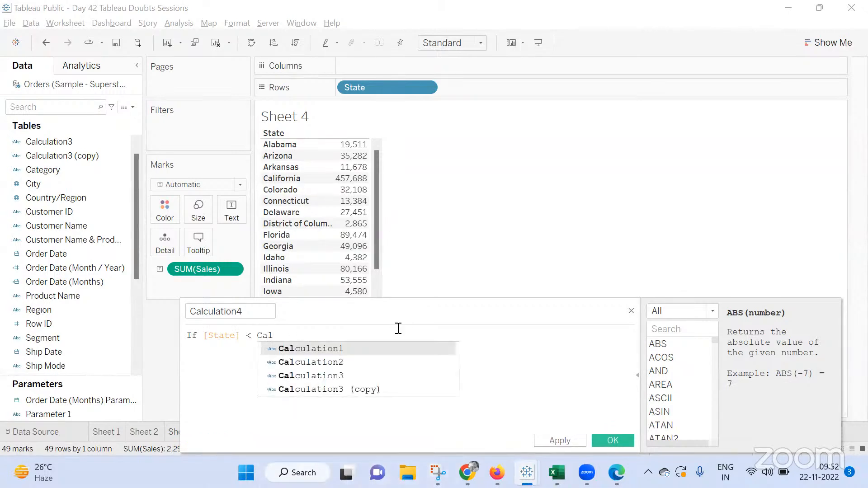
left_click(433, 375)
type("Then")
type("[State] ")
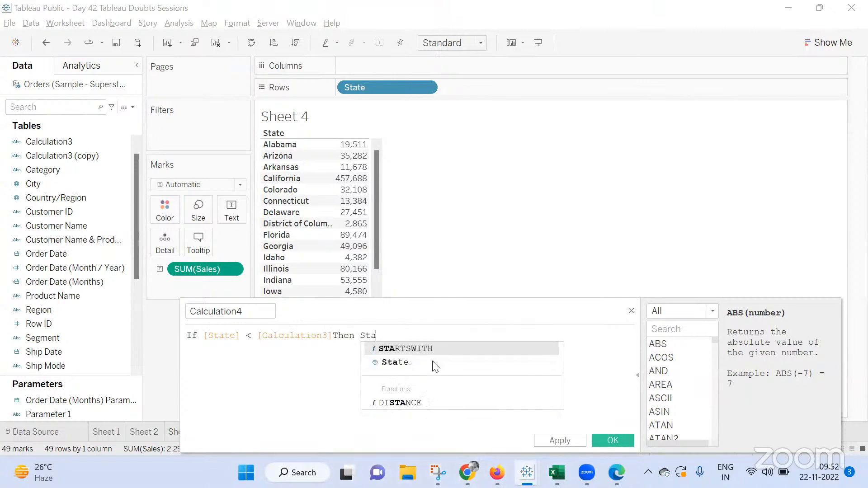
type("End")
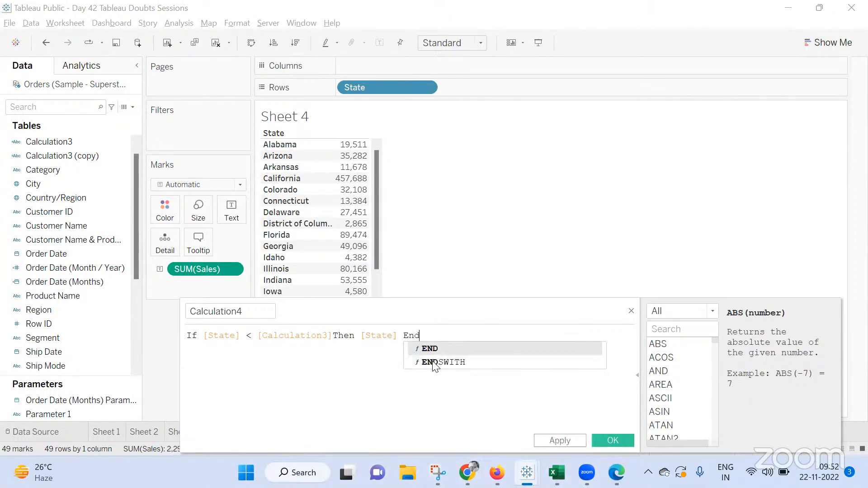
left_click(550, 441)
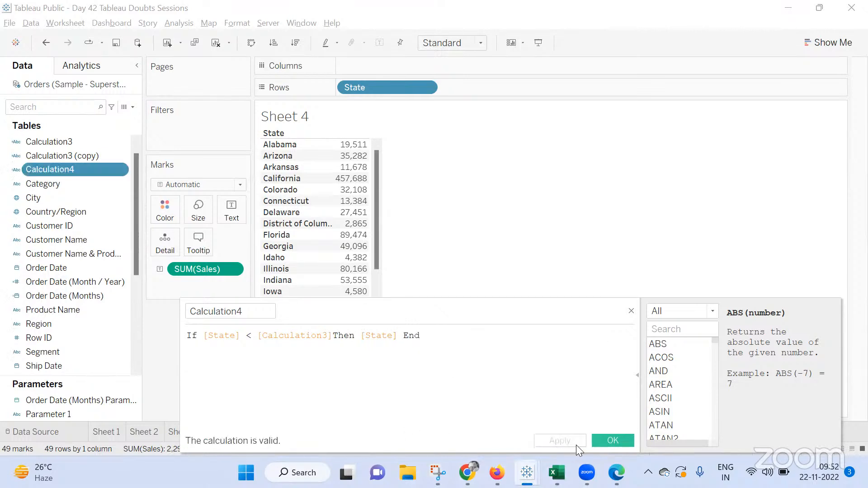
left_click(608, 440)
Try Calculation4 on Rows and review its formula before removing it from Rows
left_click_drag(104, 170, 516, 80)
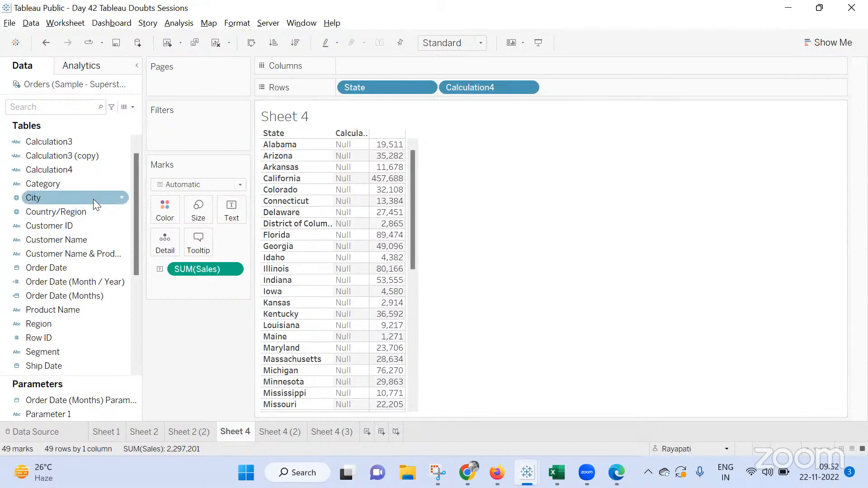
right_click(56, 172)
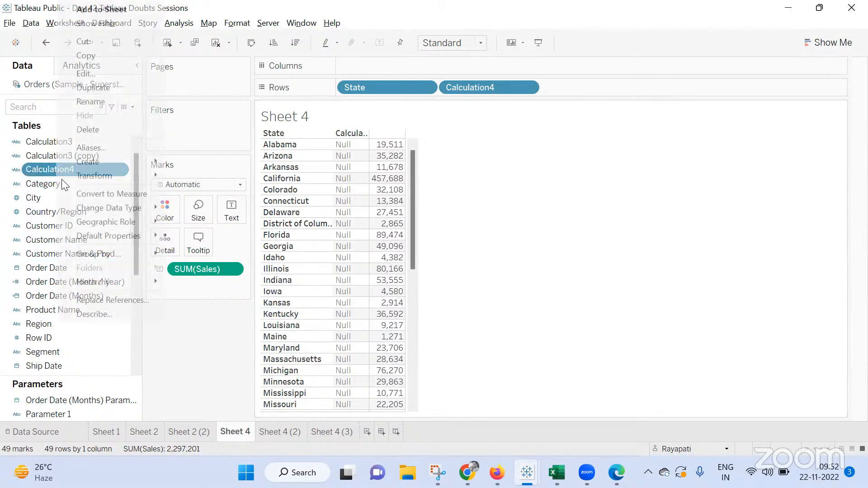
left_click(120, 74)
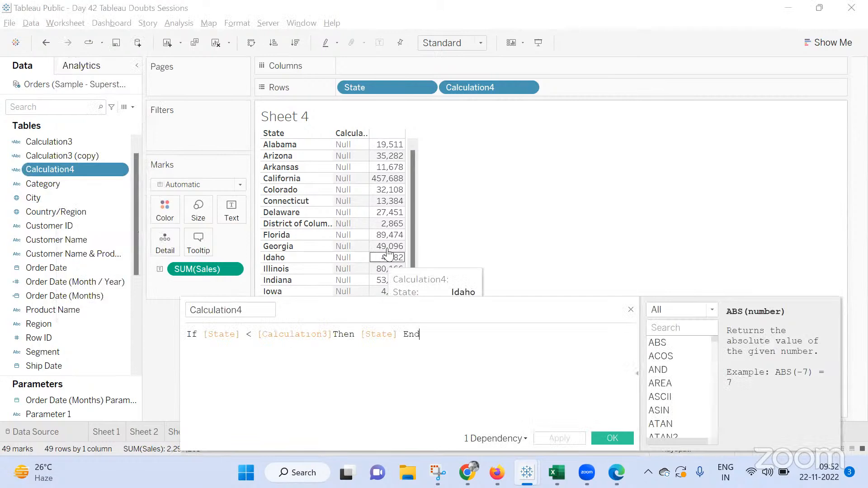
left_click_drag(416, 312, 431, 298)
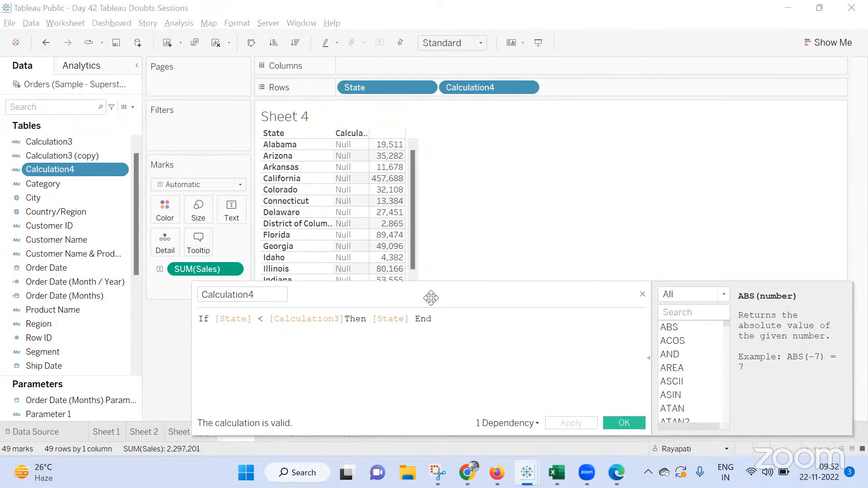
left_click(642, 295)
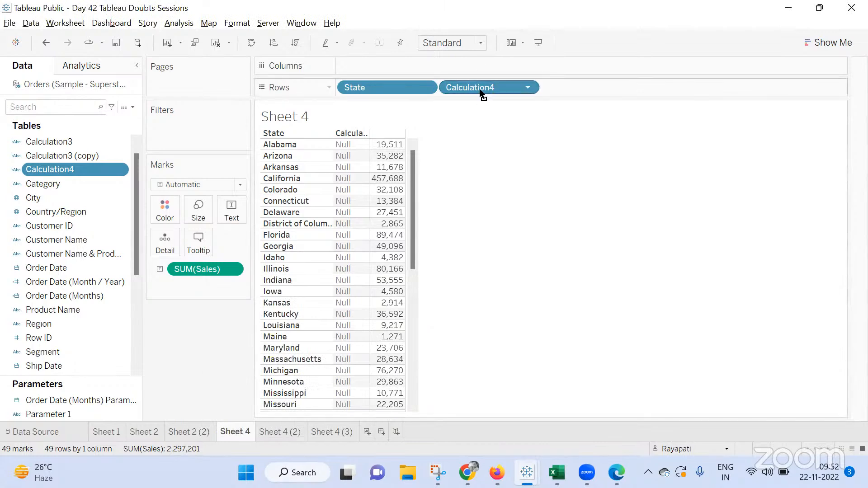
left_click_drag(480, 92, 659, 256)
Create a calculated field with the formula IF Attr([State]) = "Colorado" Then FIRST() End
left_click(179, 23)
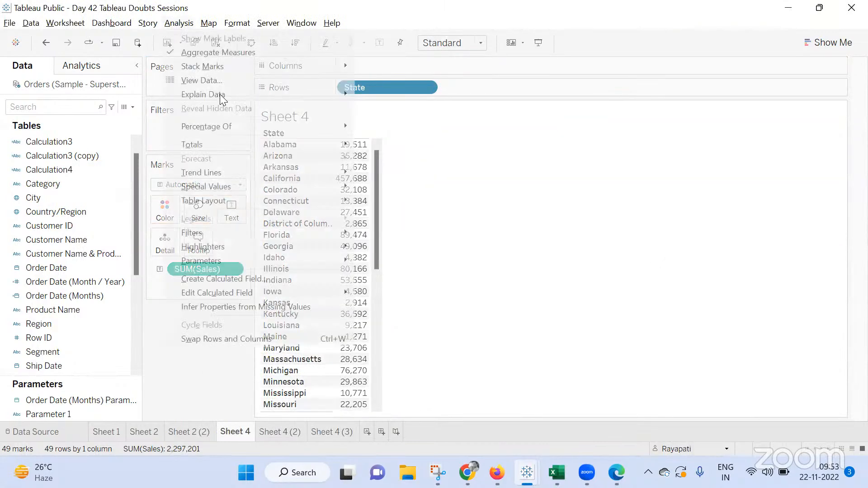
left_click(268, 276)
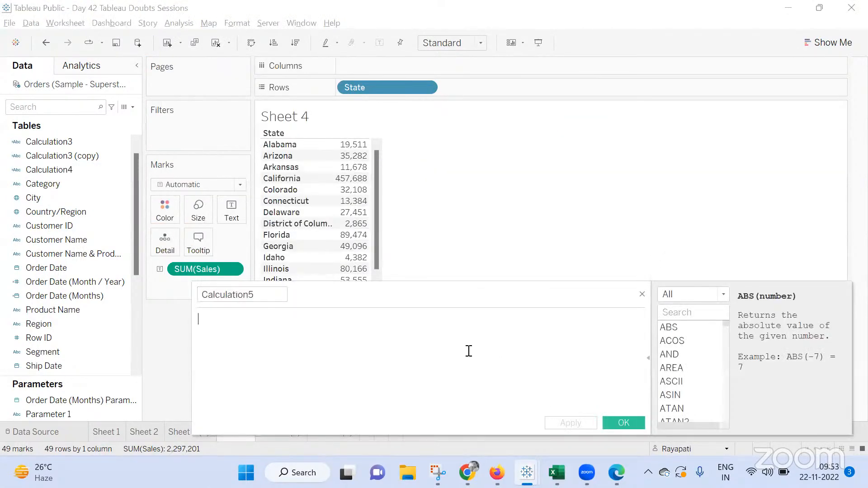
type("IF [State")
key("Return")
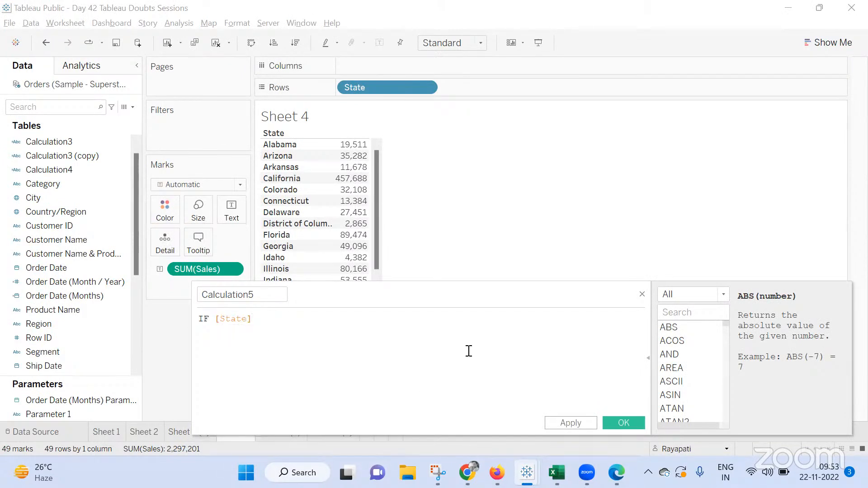
type("= C")
key("BackSpace")
type("\"Colorado\" Then")
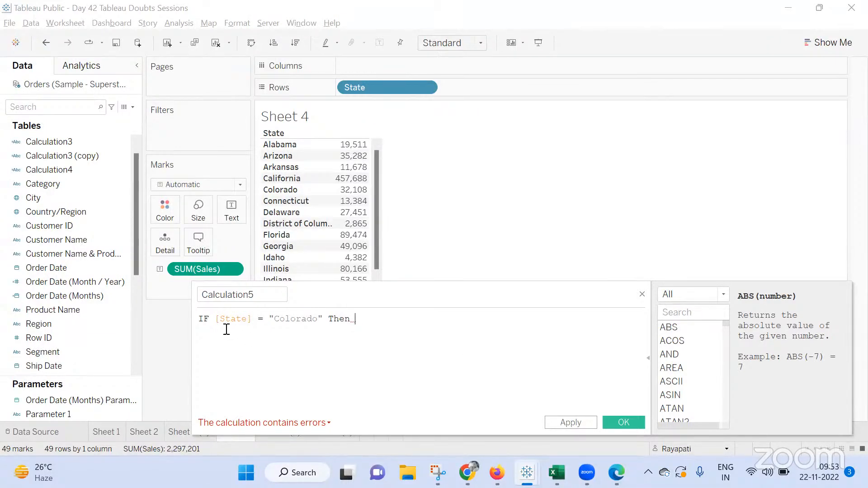
left_click(214, 319)
type("Attr(")
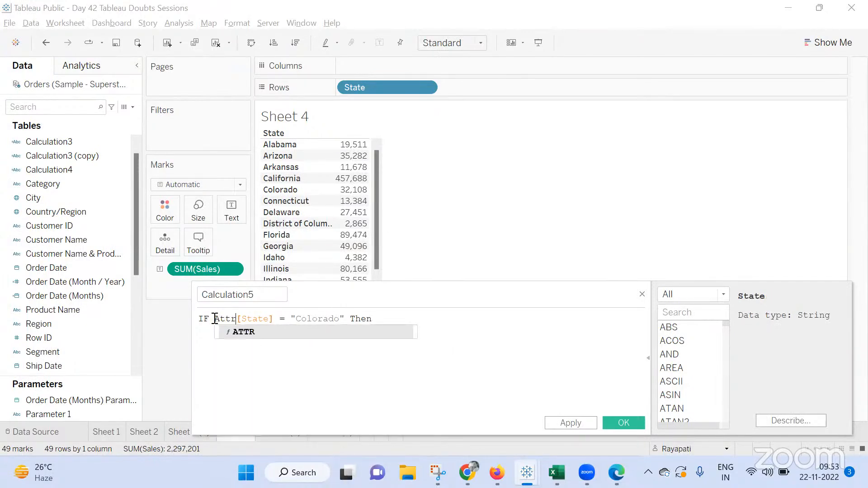
key("ctrl+Right")
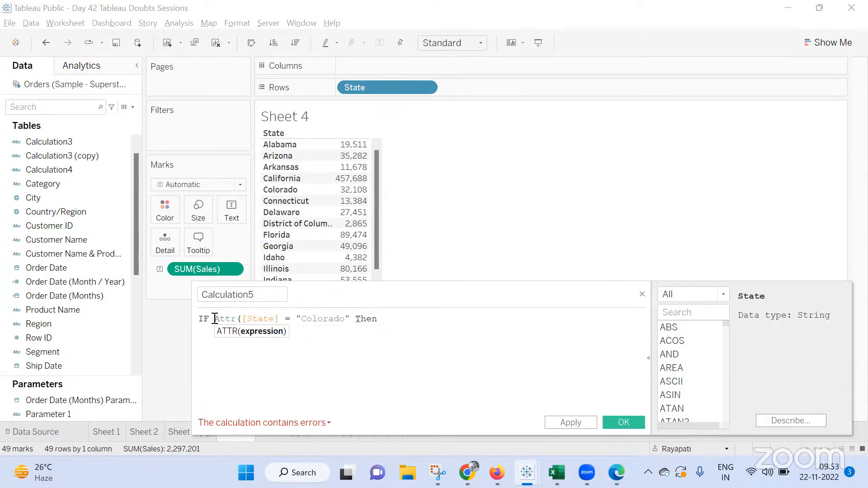
type(")")
left_click(399, 317)
type("FIR")
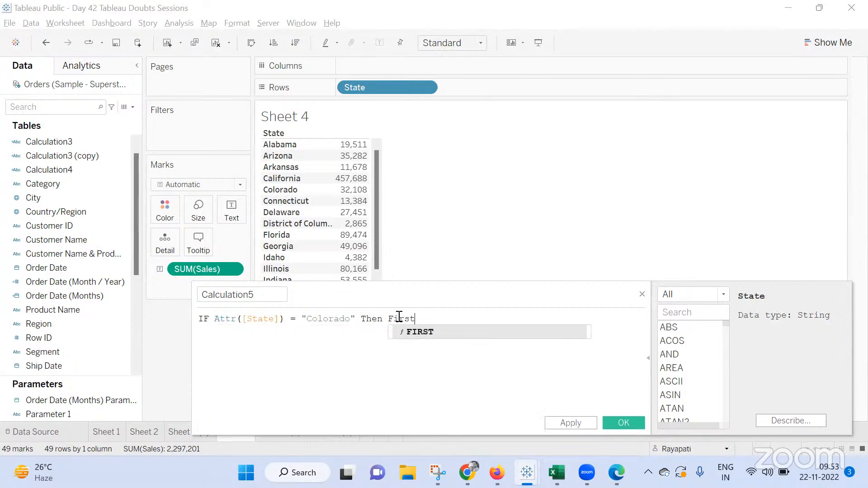
key("Return")
type("End")
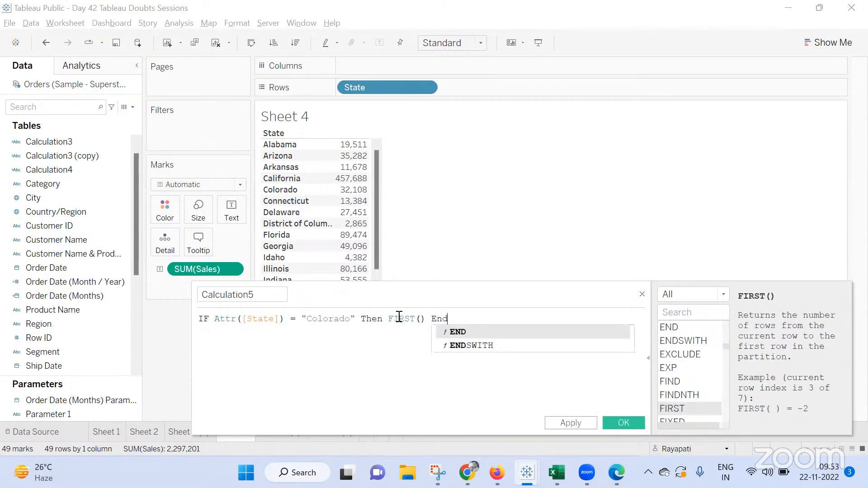
left_click(578, 426)
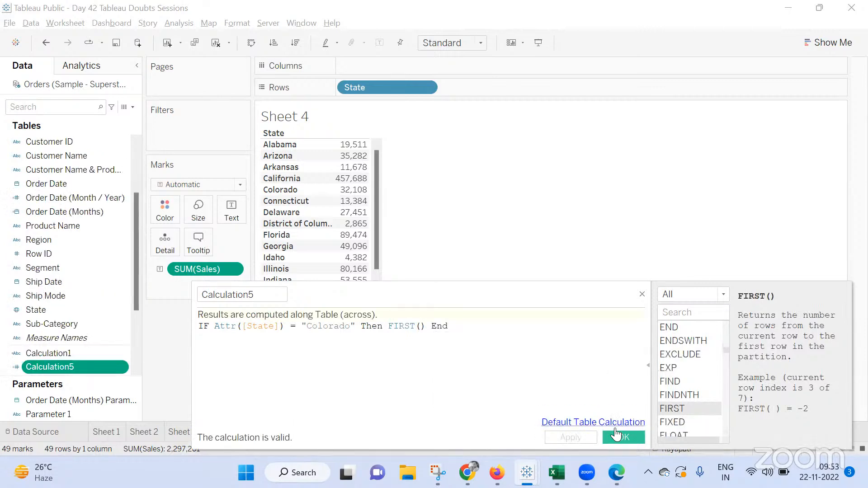
left_click(614, 436)
Add Calculation5 to Rows beside State
right_click(90, 365)
key("Escape")
left_click(58, 353)
left_click_drag(58, 353, 495, 85)
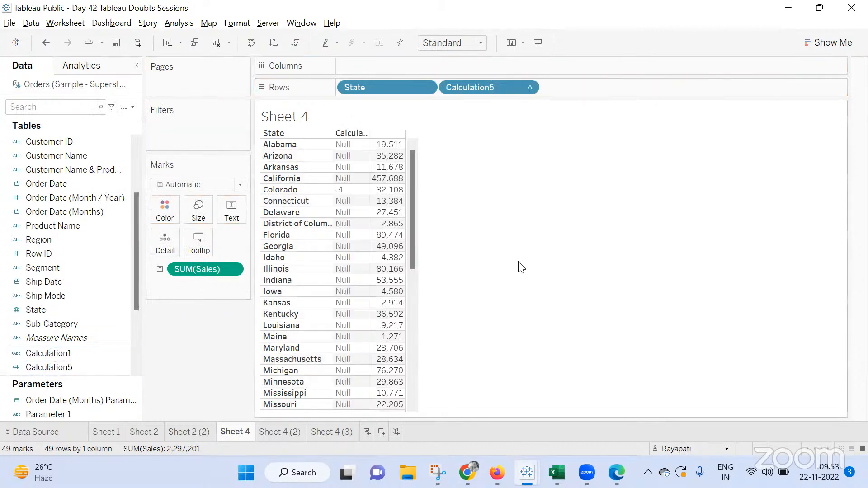
Create a calculated field with the formula FIRST()< [Calculation5]
left_click(172, 26)
left_click(281, 278)
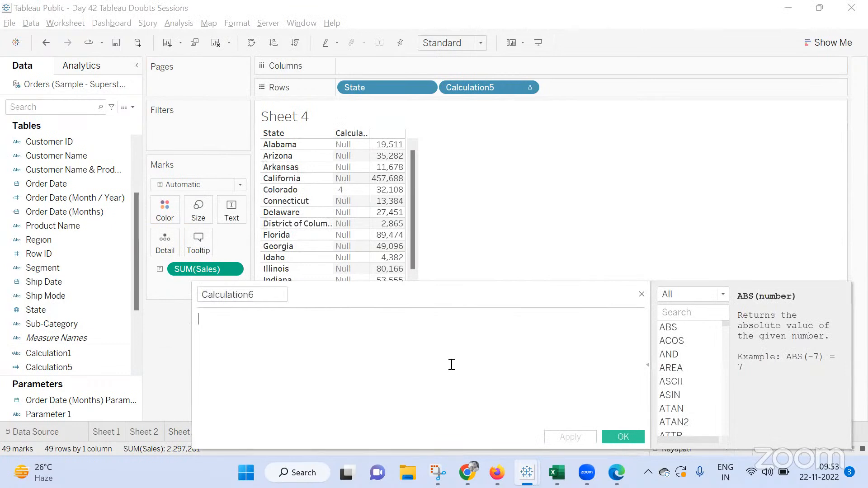
type("first")
key("Return")
type("<= ")
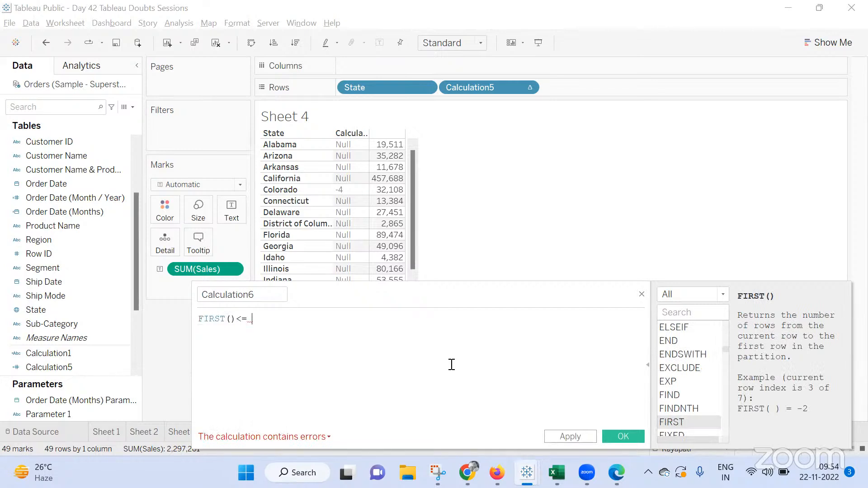
type("ca")
key("BackSpace")
key("BackSpace")
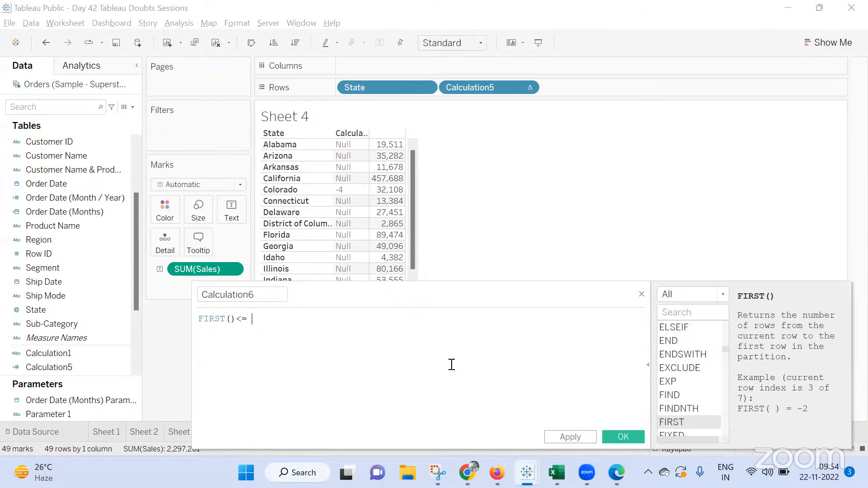
type("cal")
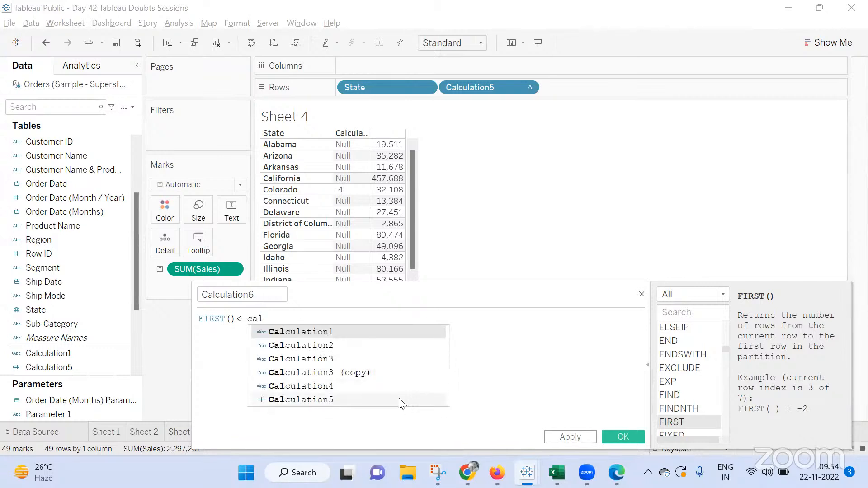
left_click(395, 400)
left_click(570, 437)
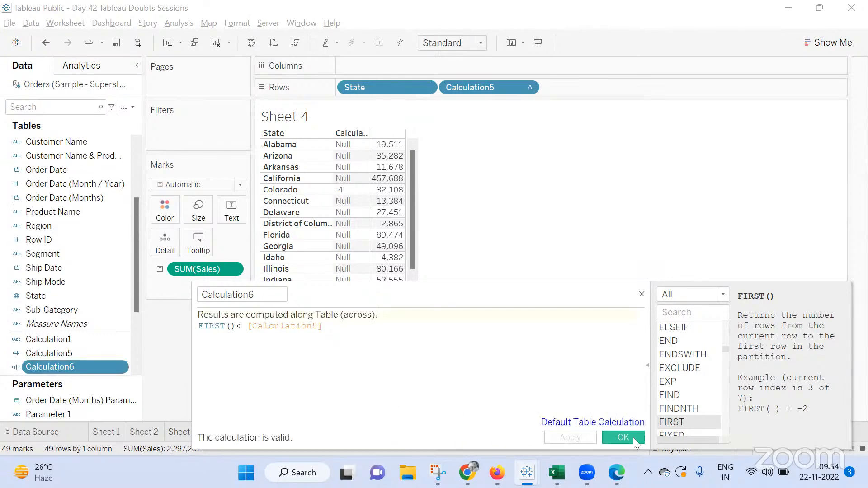
left_click(632, 437)
left_click_drag(67, 368, 193, 140)
left_click(328, 151)
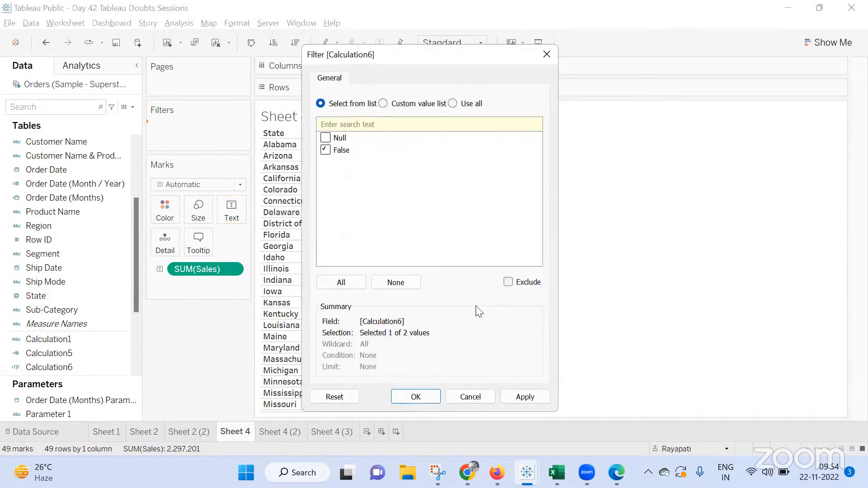
left_click(325, 151)
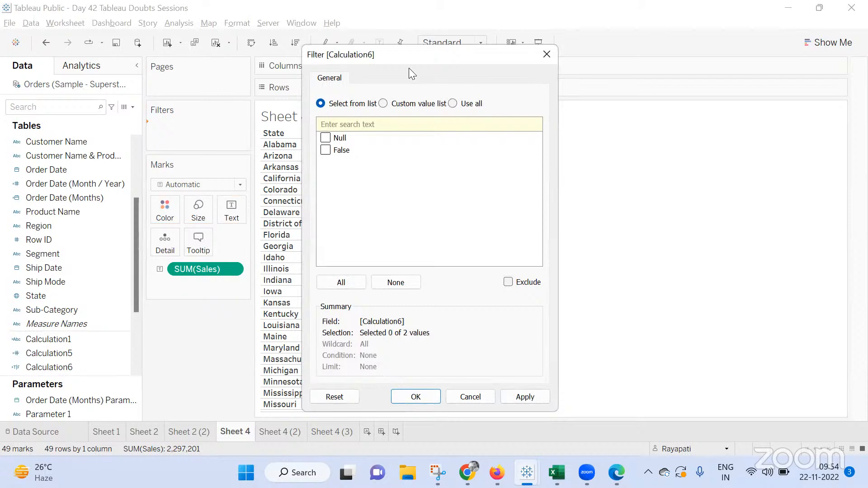
left_click(547, 55)
Edit Calculation6 so its formula reads FIRST()> [Calculation5]
left_click(88, 370)
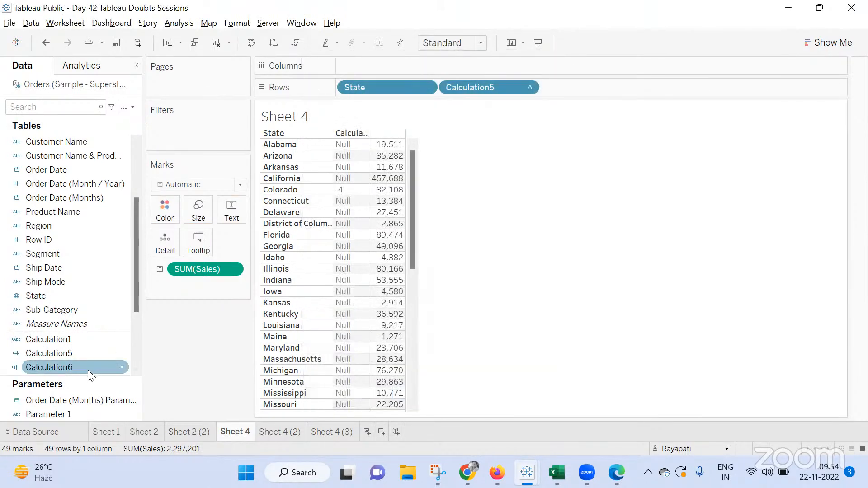
right_click(88, 370)
left_click(129, 191)
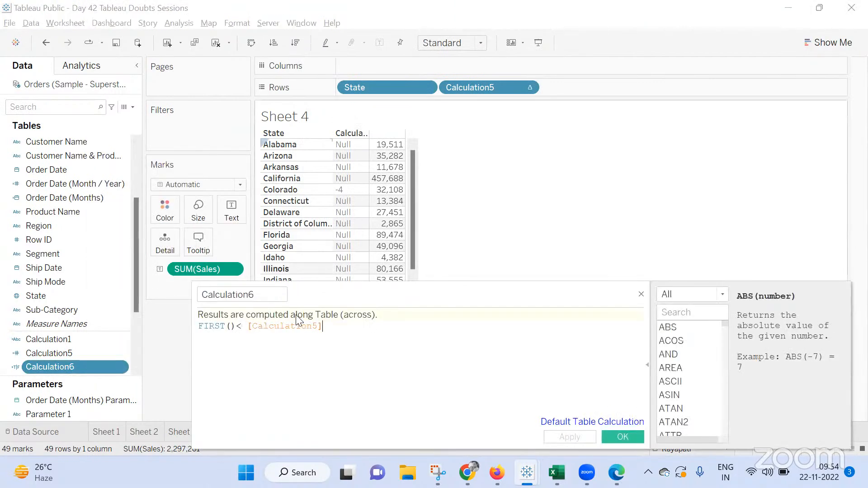
left_click(241, 334)
key("BackSpace")
type(">")
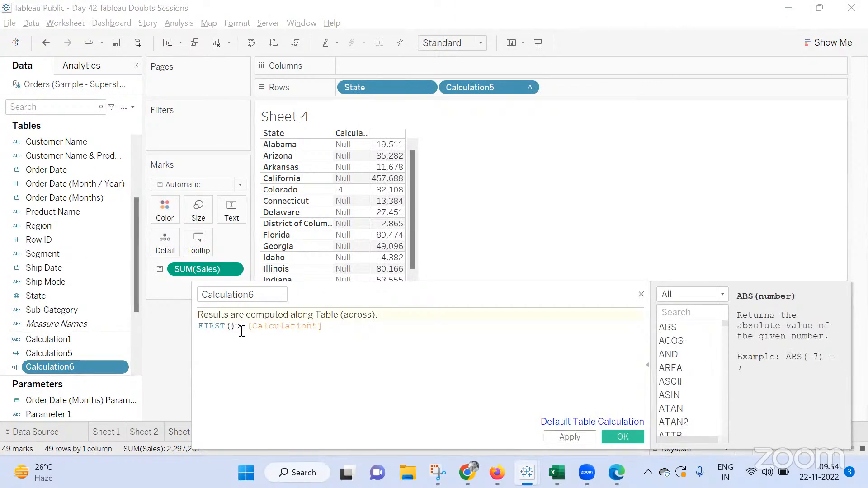
left_click(569, 437)
left_click(605, 438)
left_click_drag(90, 380, 90, 347)
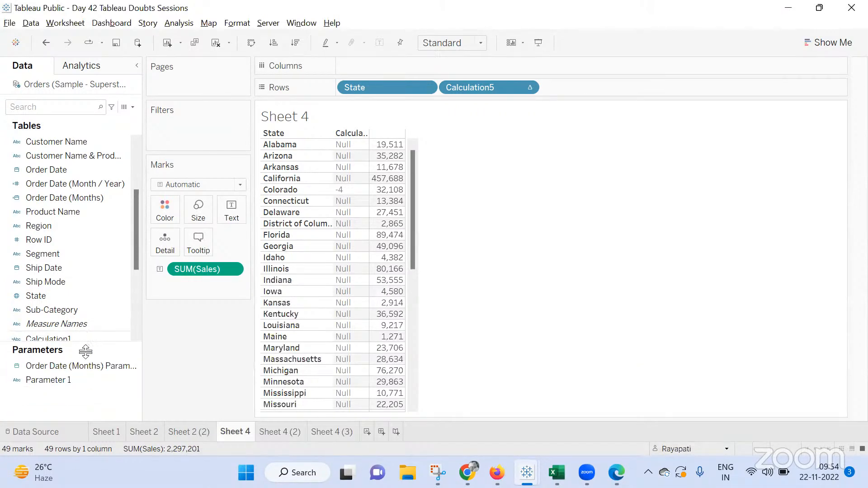
left_click(77, 332)
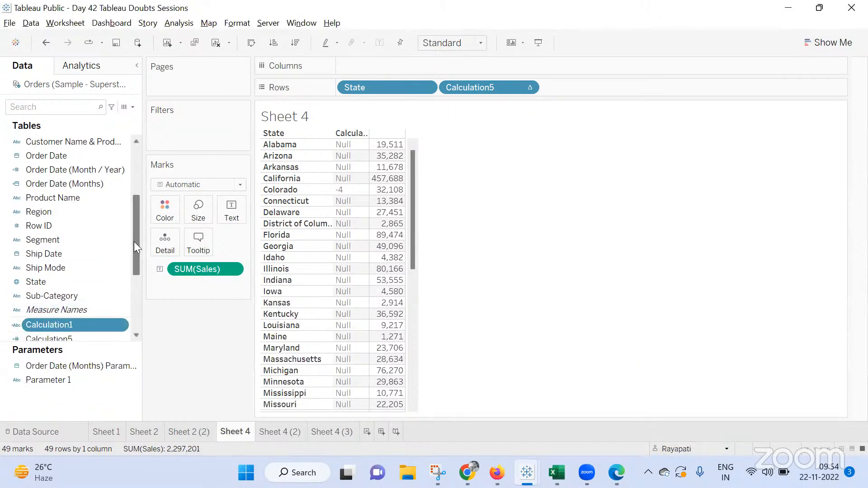
left_click_drag(134, 241, 134, 294)
left_click_drag(50, 212, 187, 137)
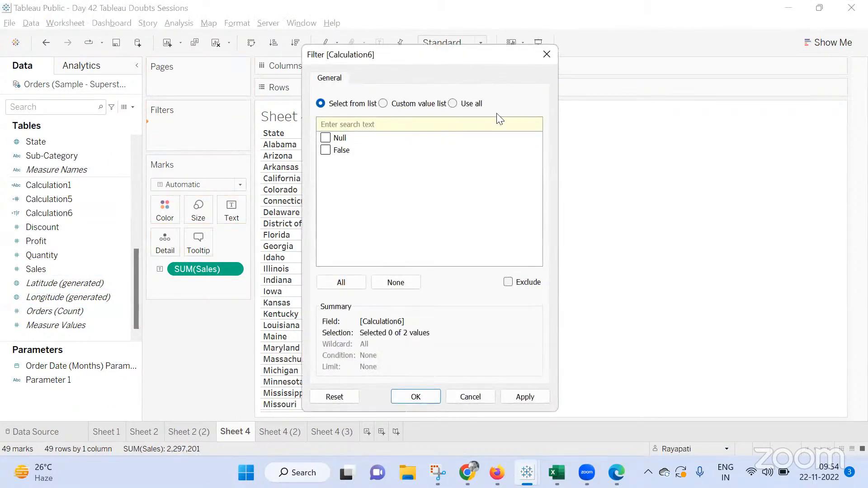
left_click(547, 54)
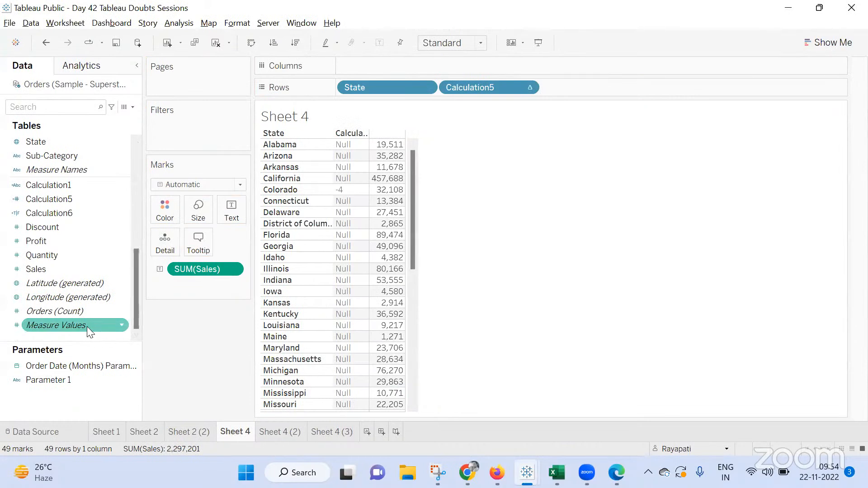
Wrap Calculation5's formula in WINDOW_MAX as Window_MAx(IF Attr([State]) = "Colorado" Then FIRST() End)
scroll(86, 321, "up", 3)
scroll(87, 319, "down", 3)
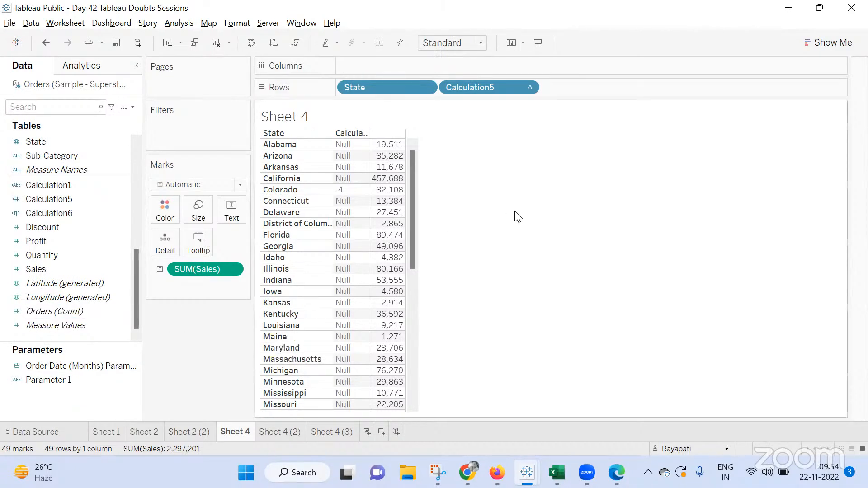
scroll(71, 271, "up", 1)
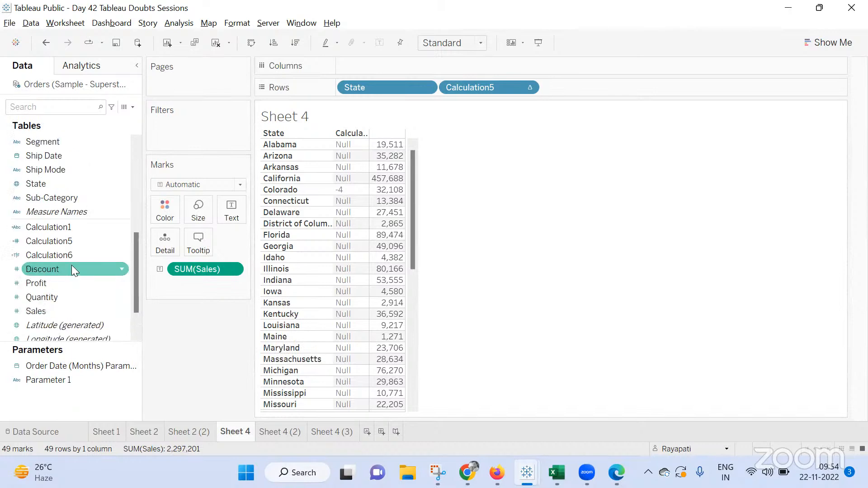
left_click(72, 241)
right_click(71, 241)
left_click(135, 59)
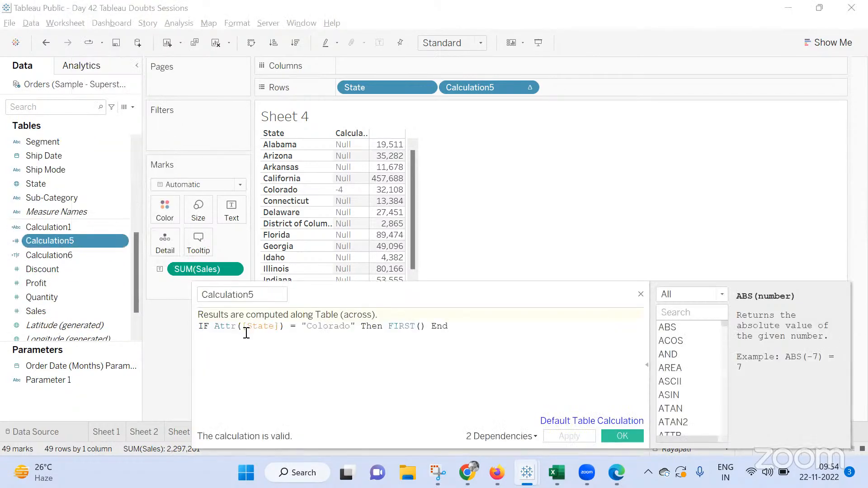
type("Window")
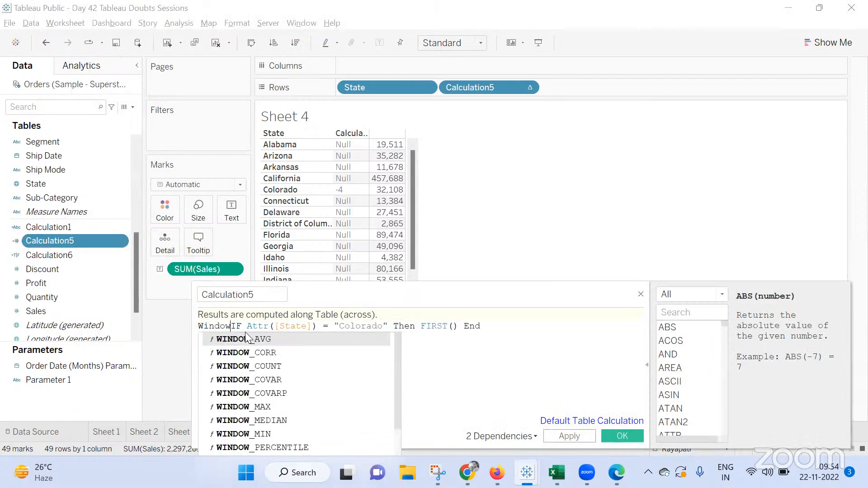
type("_MAx(")
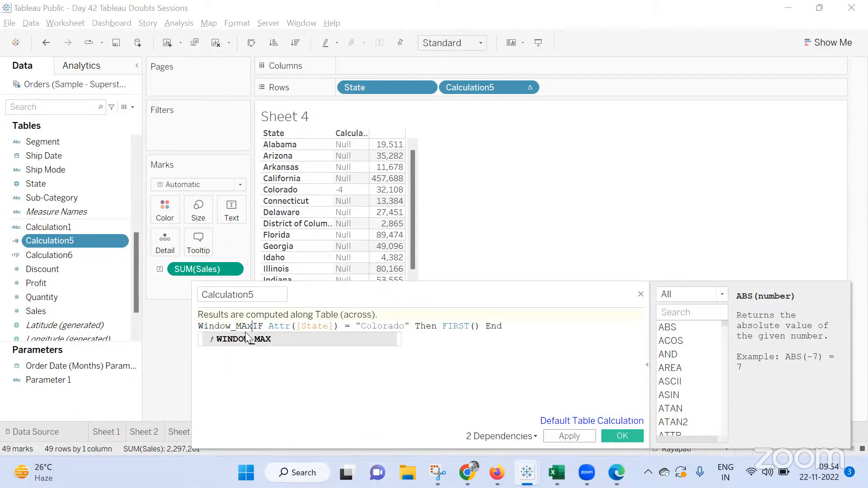
key("Right")
key("Right")
key("Right")
key("Right")
key("Right")
key("Right")
key("Right")
key("Right")
key("Right")
key("Right")
key("Right")
key("Right")
key("Right")
key("Right")
key("Right")
key("Right")
key("Right")
key("Right")
key("Right")
key("Right")
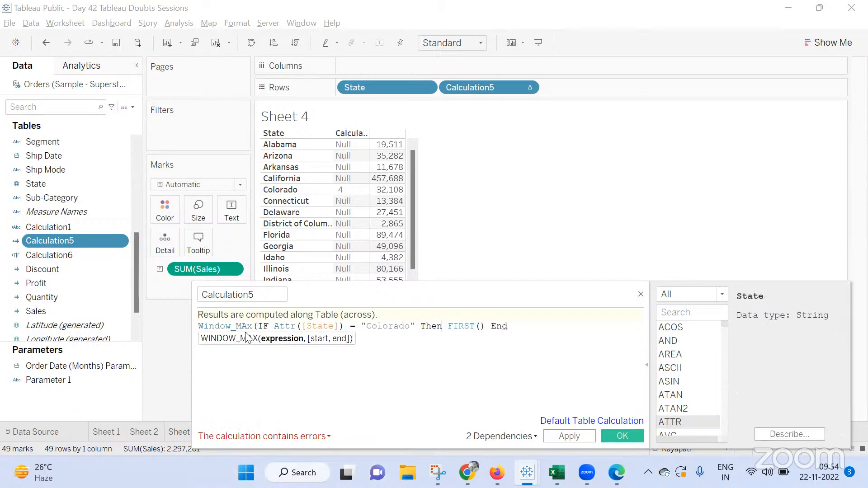
type(")")
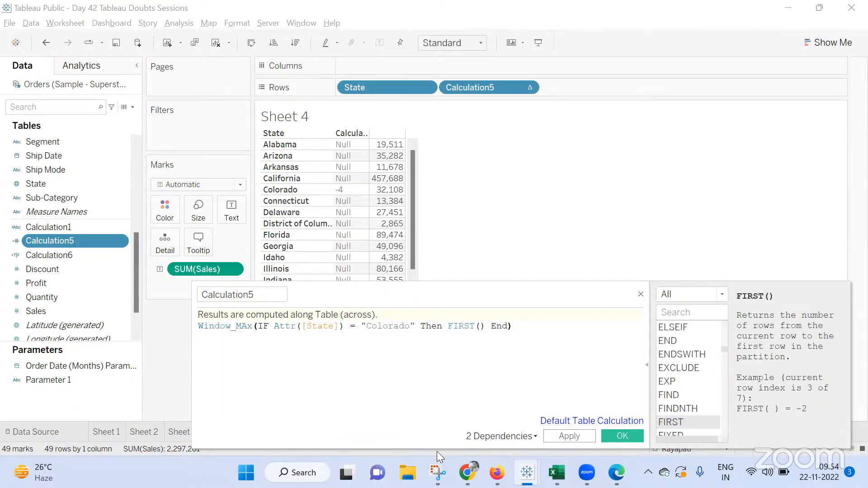
left_click(566, 436)
left_click(621, 437)
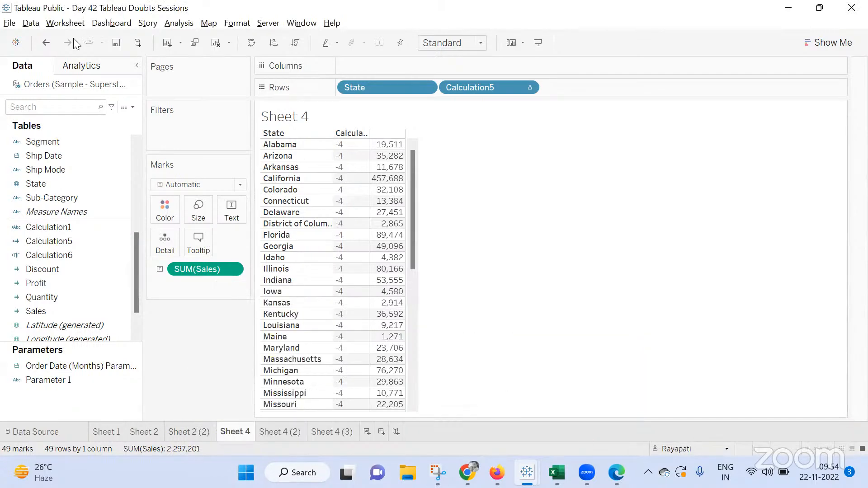
Filter the sheet on Calculation6, keeping only the True value
left_click_drag(67, 255, 223, 135)
left_click(326, 150)
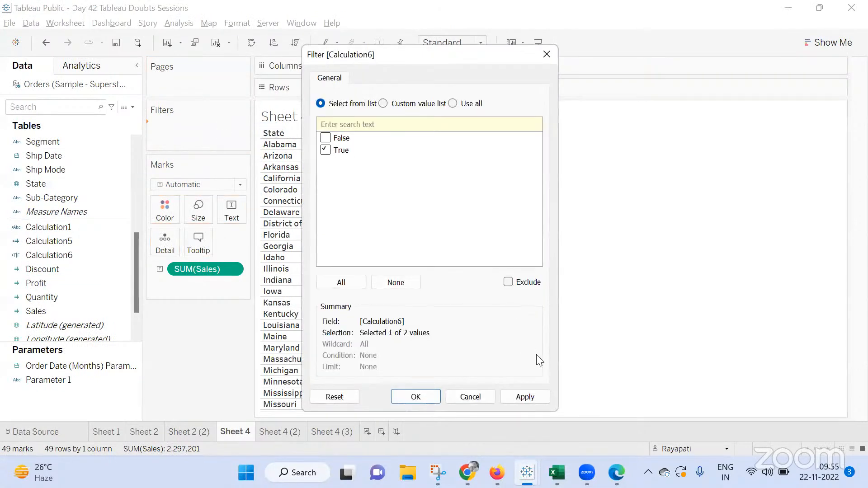
left_click(524, 402)
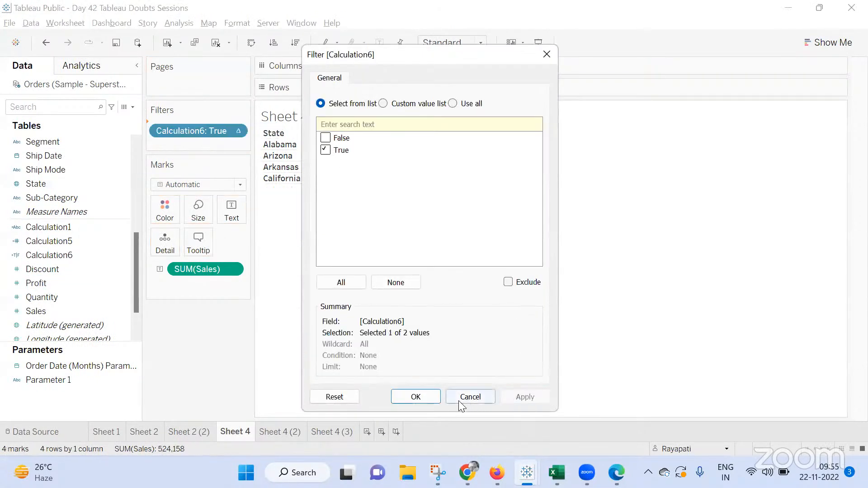
left_click(431, 398)
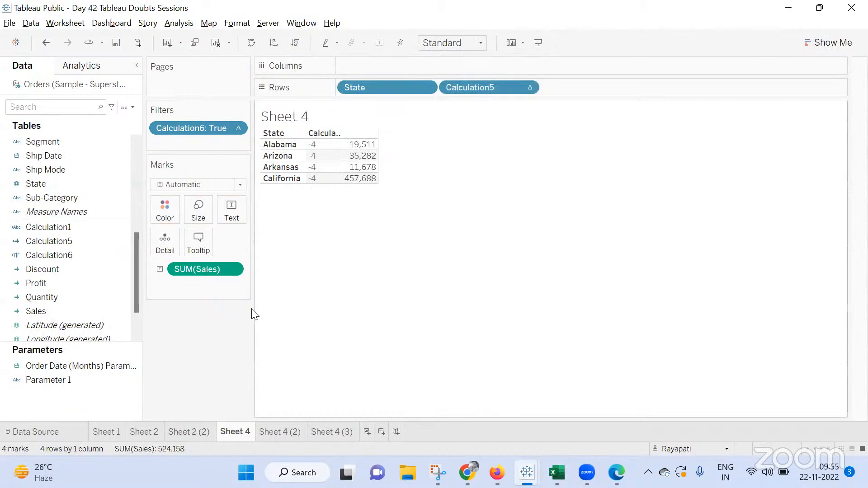
Open Dashboard 1 and stack Sheet 4, Sheet 4 (3) and Sheet 4 (2) on it
left_click(381, 431)
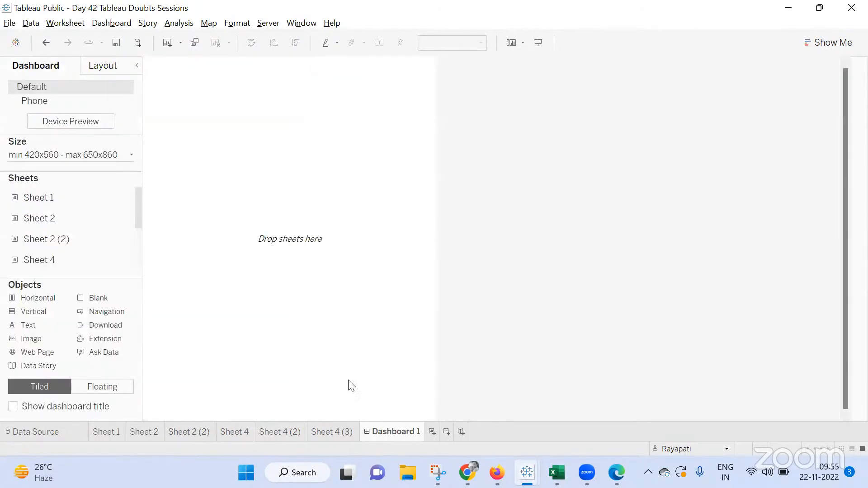
left_click_drag(63, 259, 256, 127)
scroll(72, 263, "down", 2)
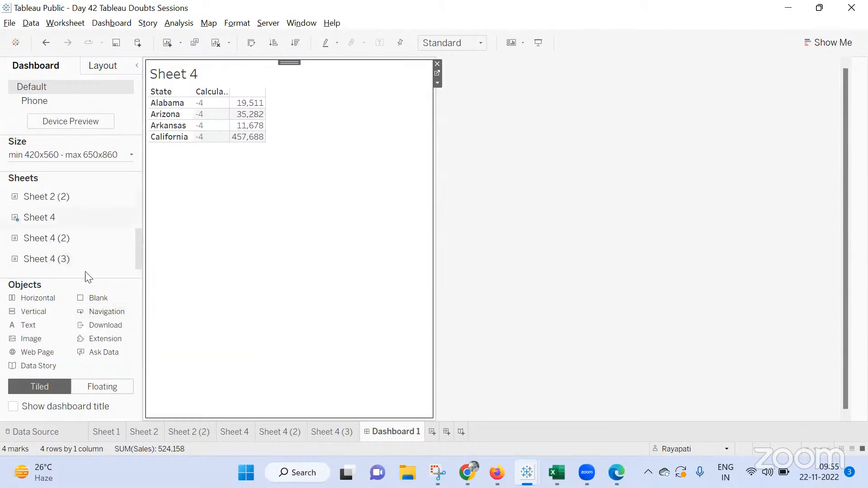
left_click_drag(115, 238, 224, 199)
left_click_drag(251, 246, 273, 268)
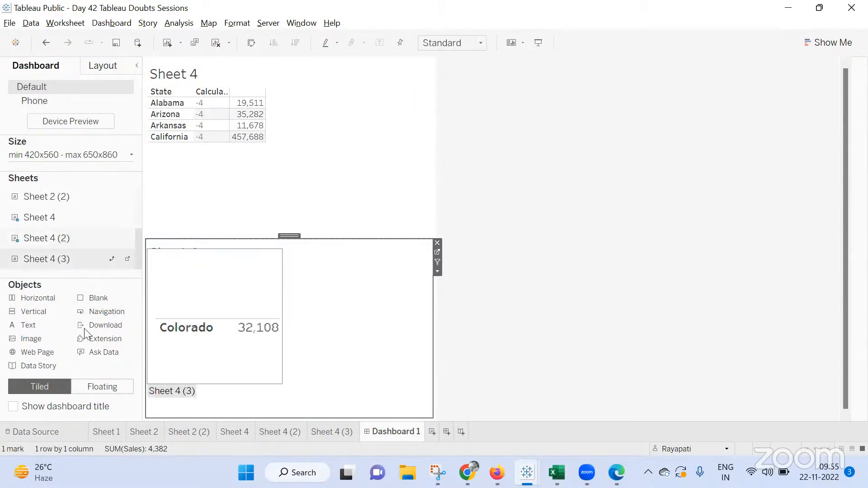
left_click_drag(58, 259, 230, 210)
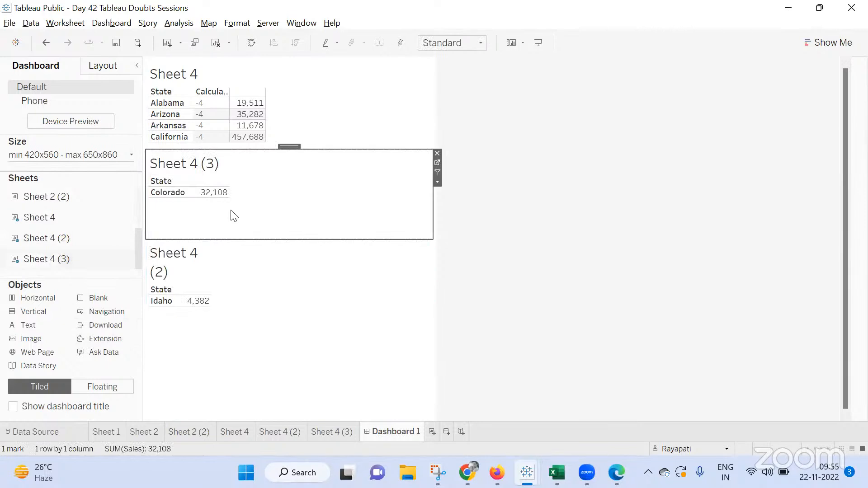
Hide the title of the Sheet 4 (3) view on the dashboard
right_click(196, 164)
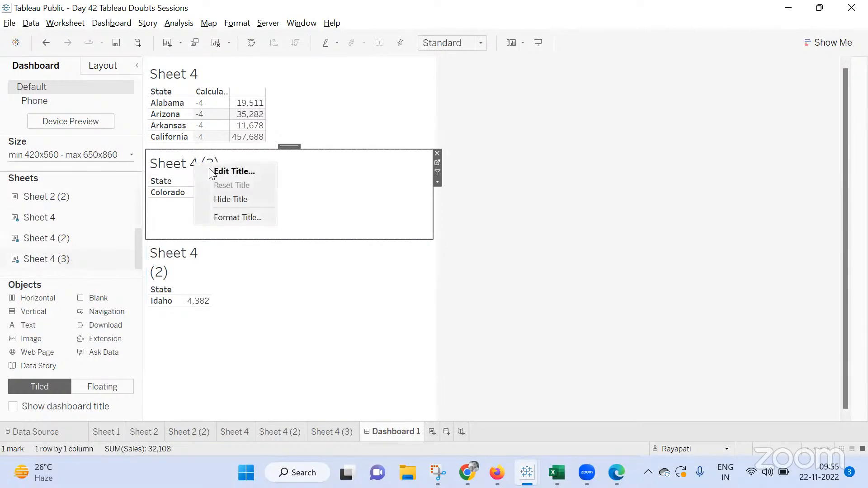
left_click(229, 201)
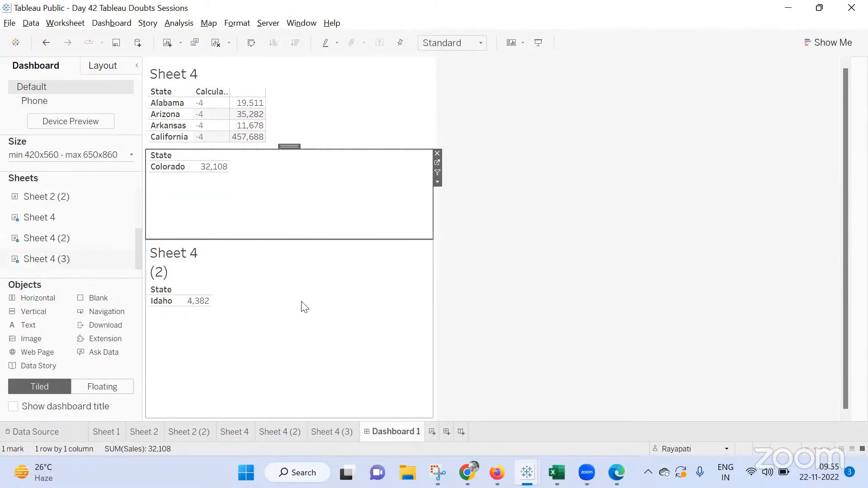
right_click(169, 154)
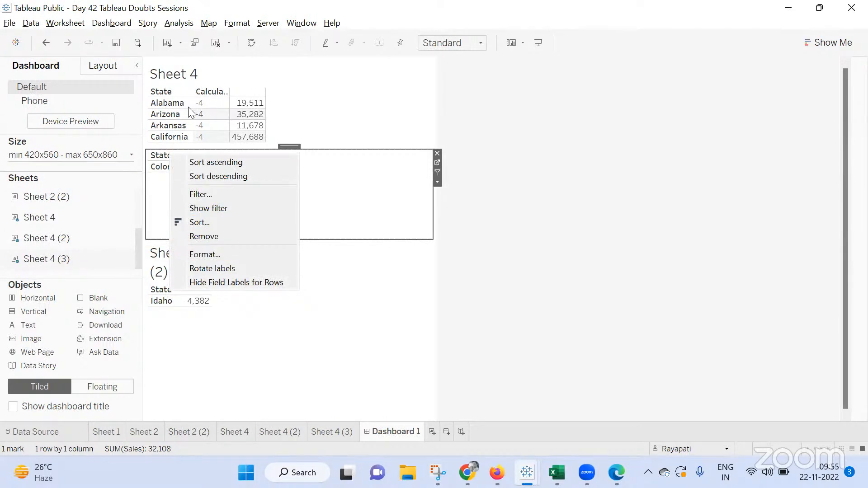
left_click(187, 121)
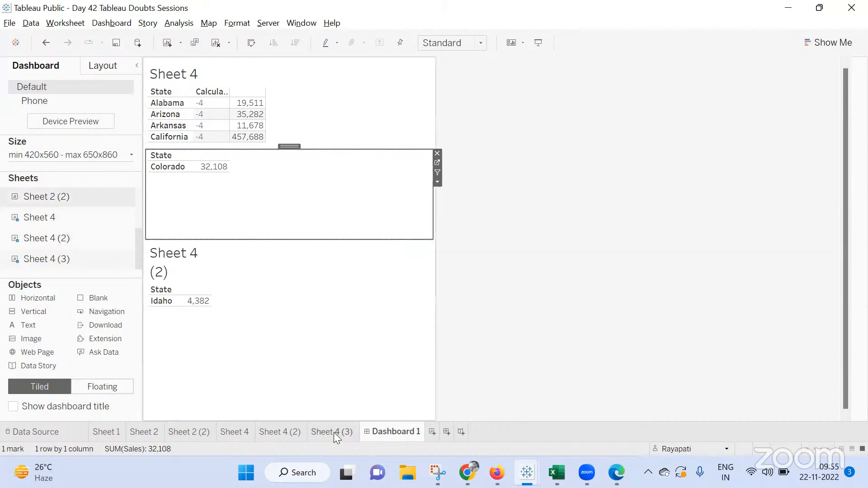
Check the Sheet 4 (3) worksheet and return to Dashboard 1
mouse_move(334, 433)
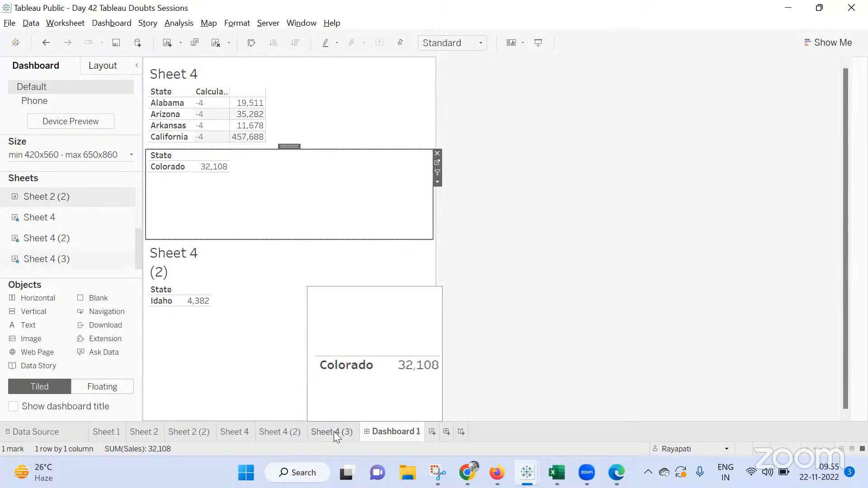
left_click(333, 431)
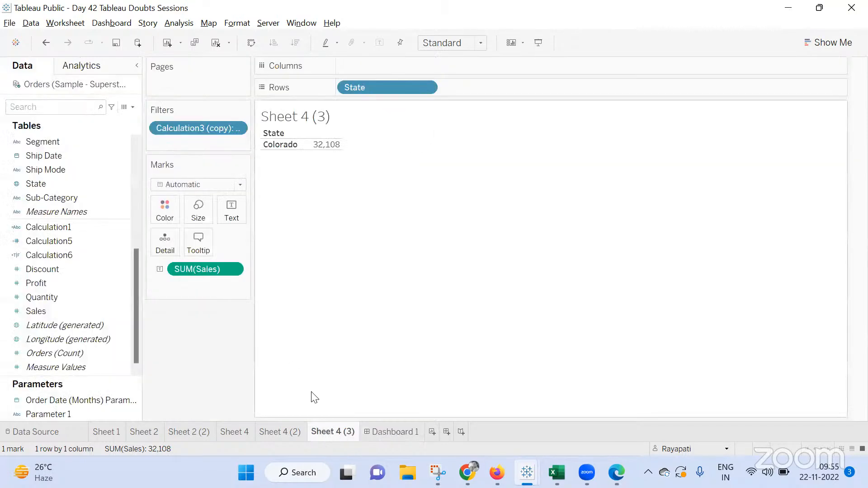
left_click(384, 432)
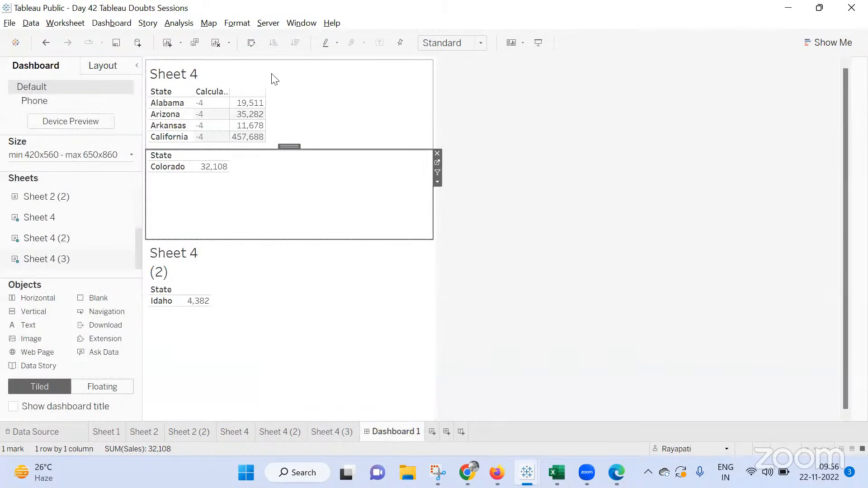
Show the State filter for the Sheet 4 view on the dashboard
left_click(420, 107)
left_click(437, 92)
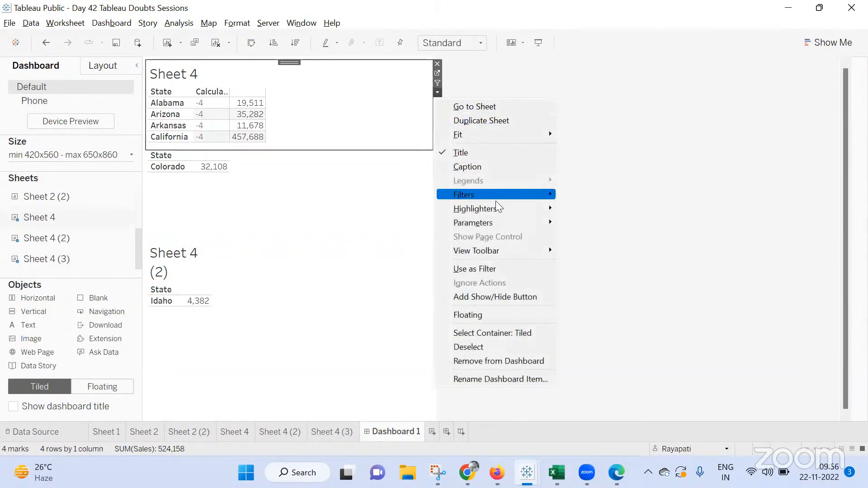
mouse_move(557, 202)
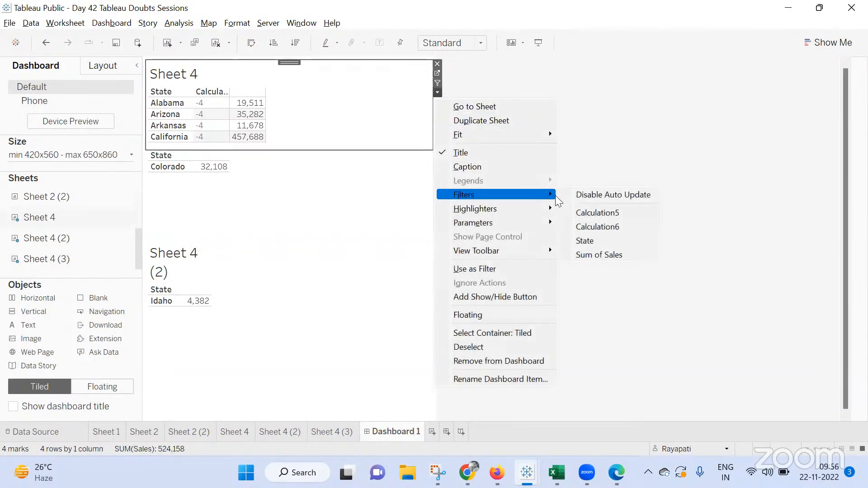
left_click(592, 240)
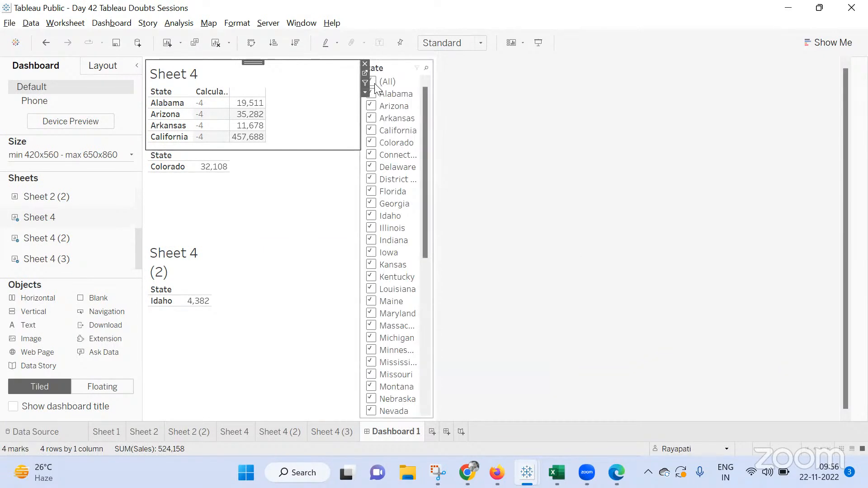
Exclude California in the State filter, keeping all other states selected
left_click(372, 84)
left_click(372, 83)
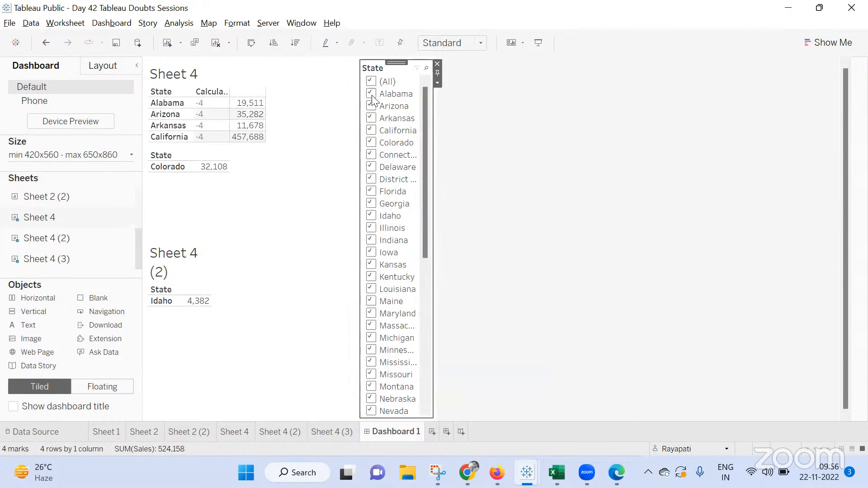
left_click(372, 131)
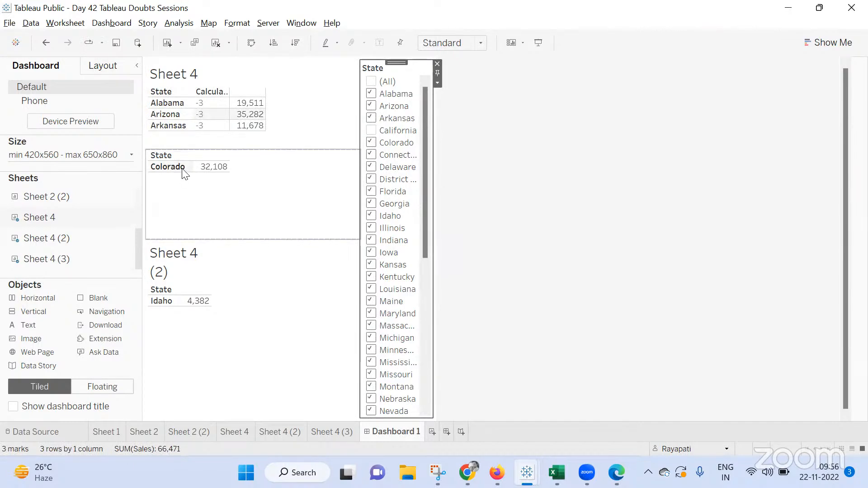
Hide the row field labels in the Sheet 4 (3) view on the dashboard
left_click(208, 78)
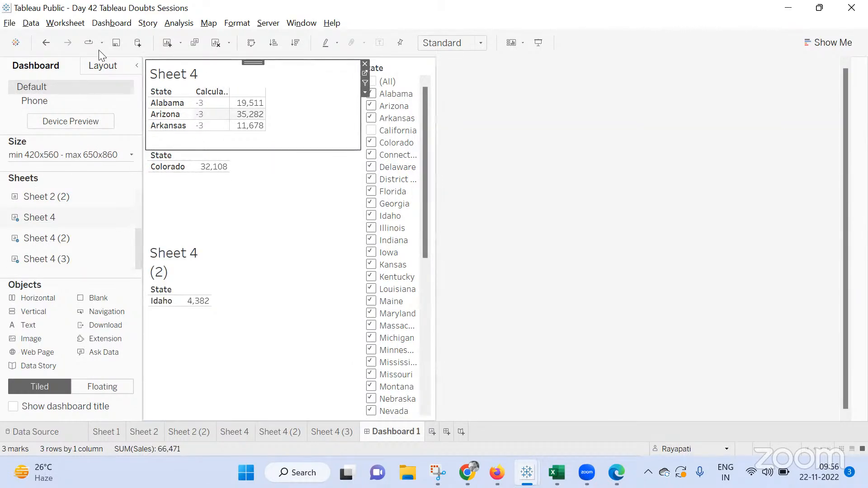
left_click(104, 67)
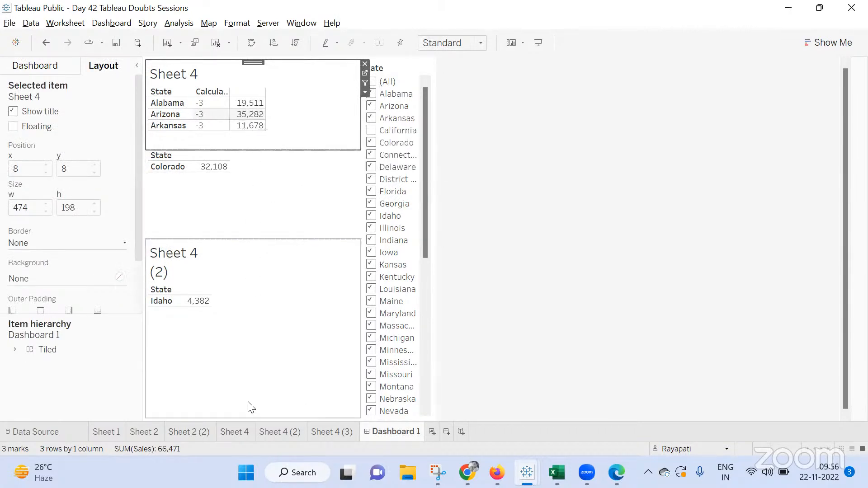
left_click(172, 155)
right_click(167, 153)
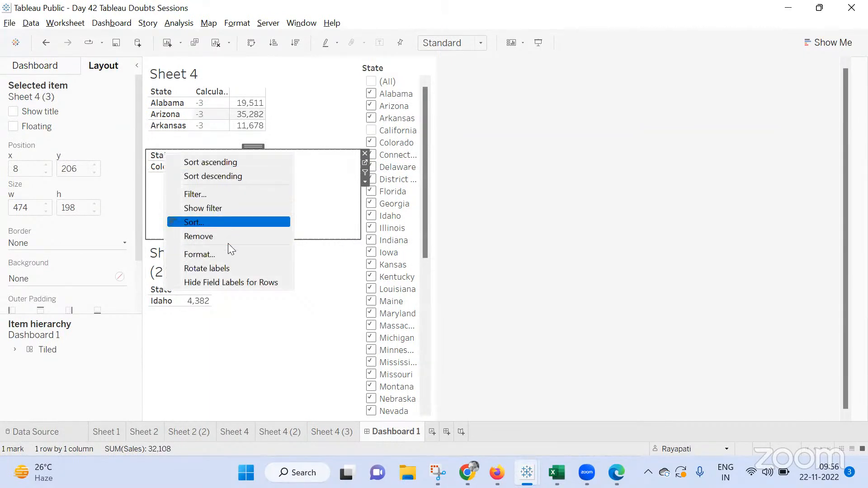
left_click(236, 281)
left_click(465, 251)
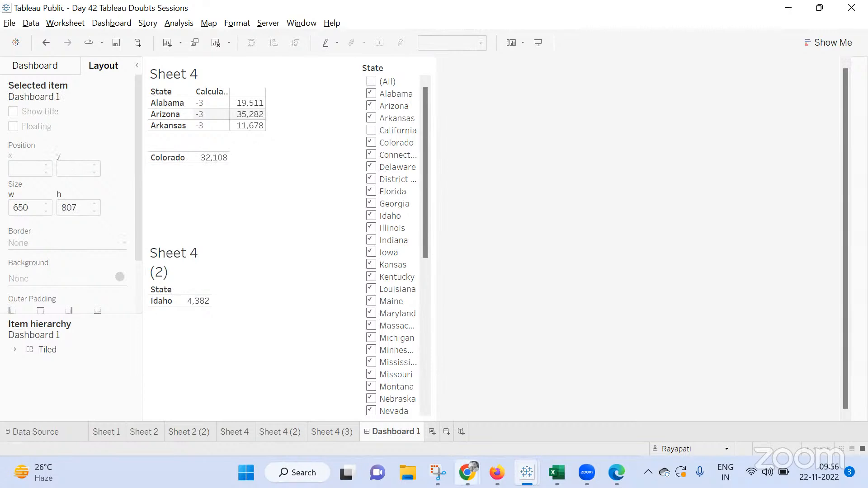
Open the Sheet 4 worksheet and review the Calculation5 and Calculation6 formulas without changing them
mouse_move(467, 472)
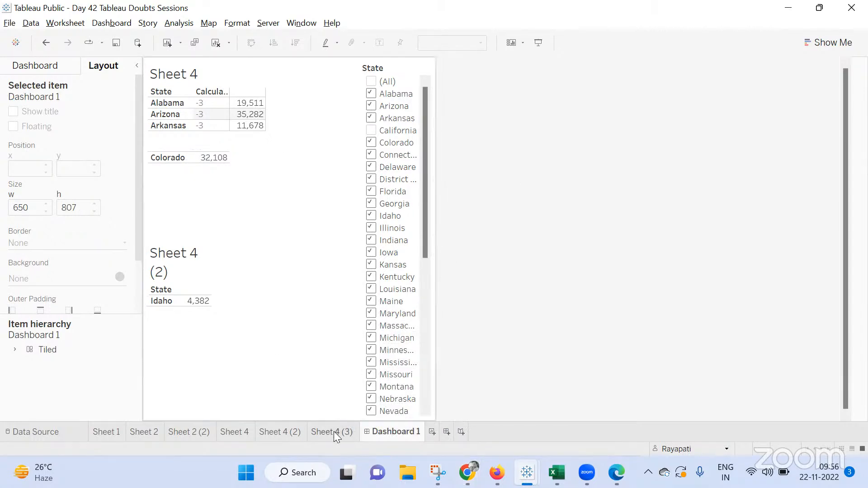
left_click(231, 431)
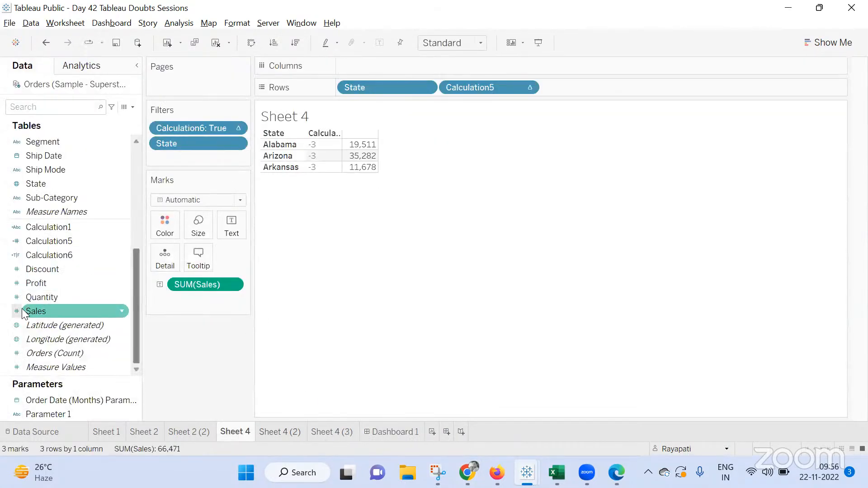
right_click(49, 257)
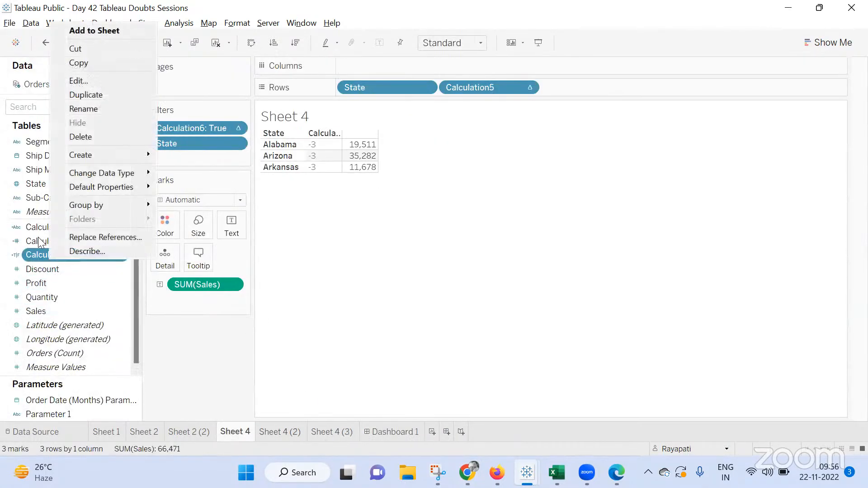
left_click(40, 240)
right_click(40, 239)
left_click(120, 58)
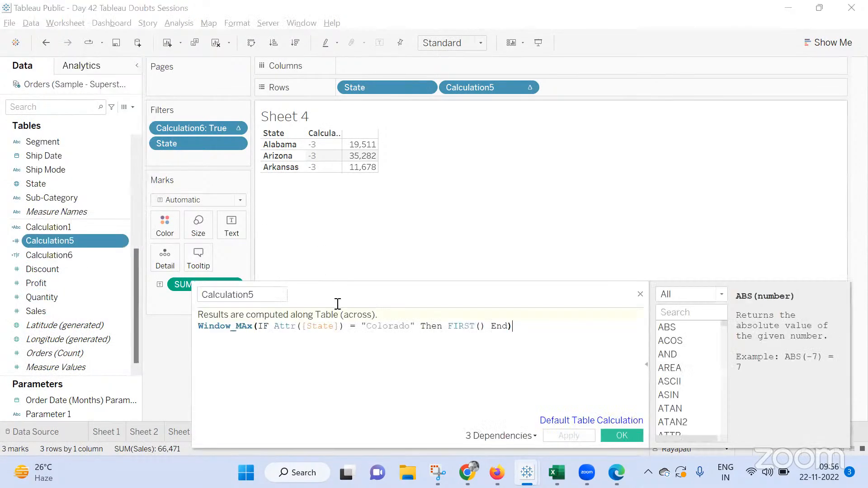
left_click(457, 326)
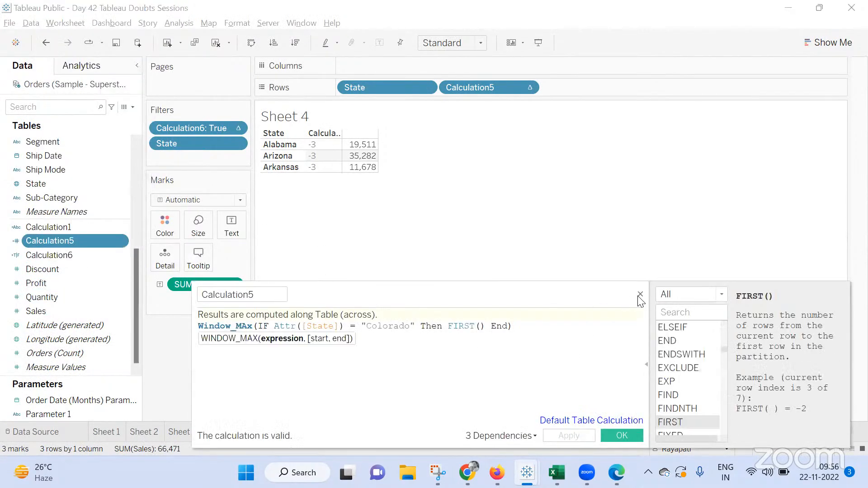
left_click(229, 325)
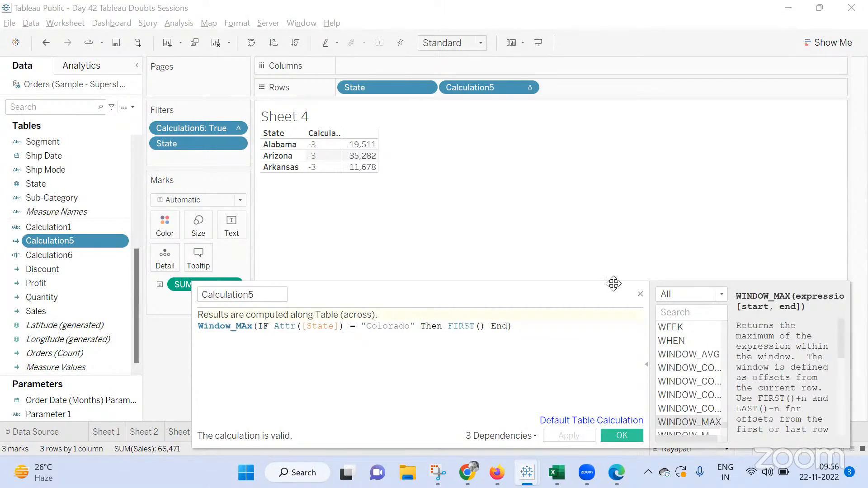
left_click(640, 294)
right_click(39, 255)
left_click(65, 75)
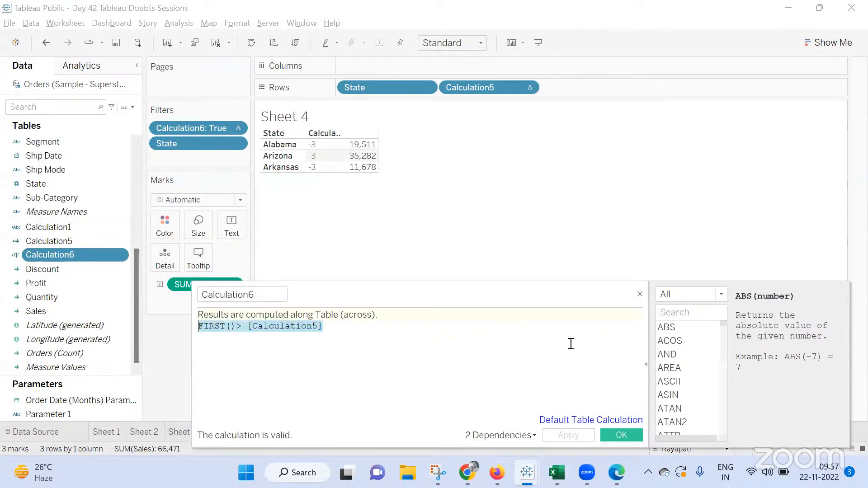
left_click(640, 295)
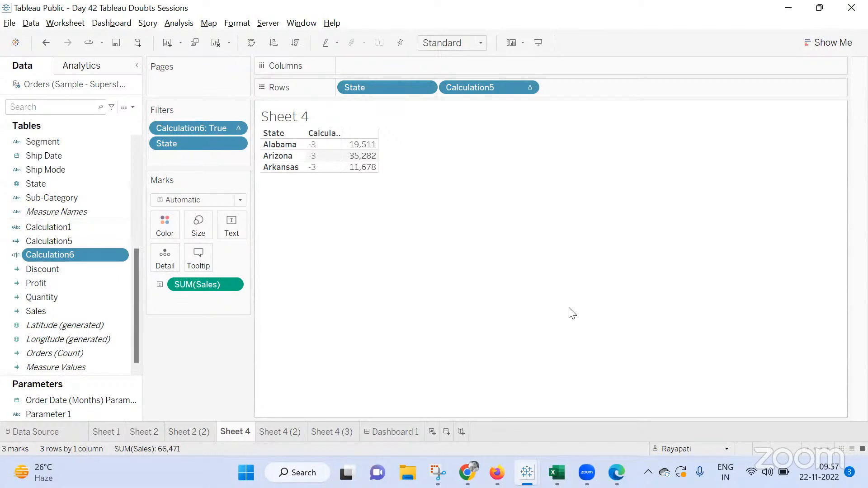
Switch to another open application window
left_click(432, 431)
key("alt+Tab")
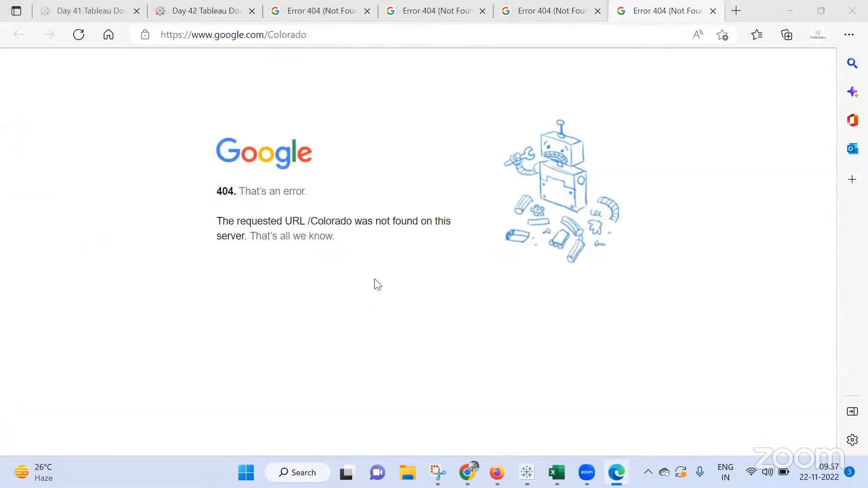
key("alt+Tab")
key("alt+Tab")
key("Tab")
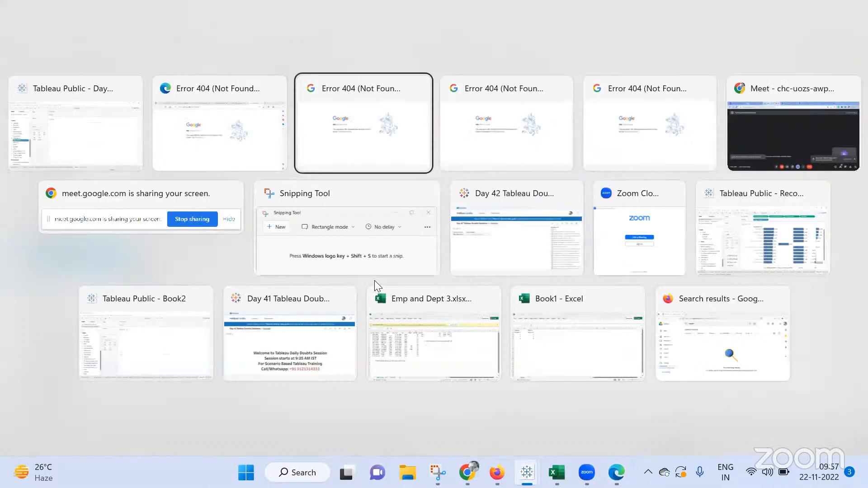
key("Tab")
key("Tab")
key("Tab")
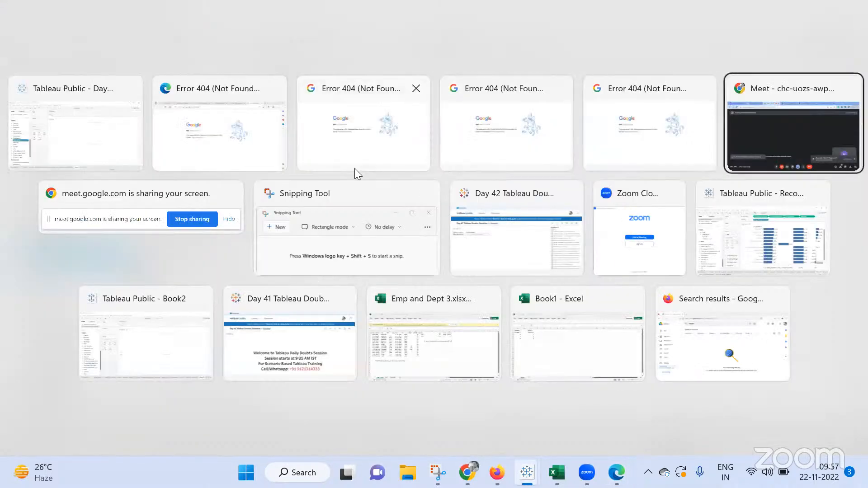
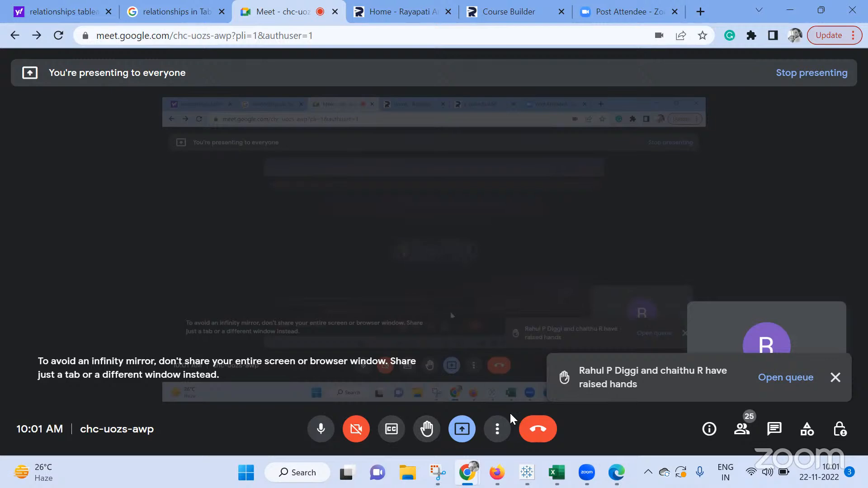
Switch to the Tableau Public Day 42 Tableau Doubts Sessions workbook window
mouse_move(525, 473)
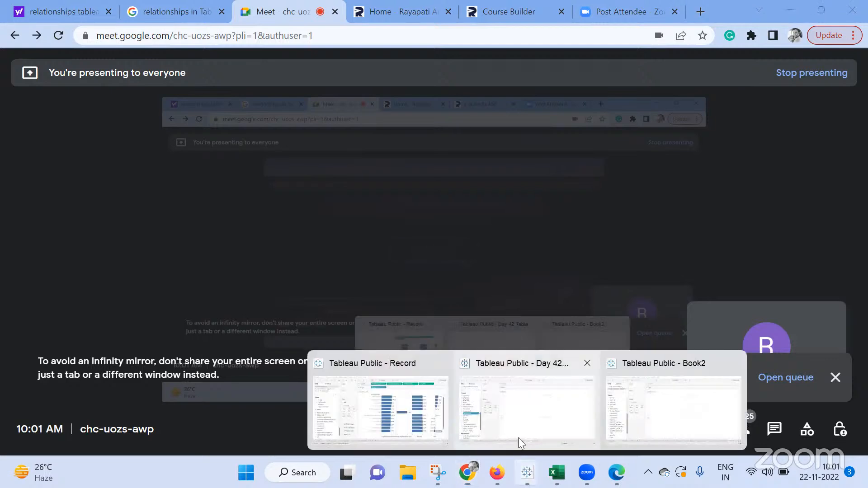
left_click(545, 398)
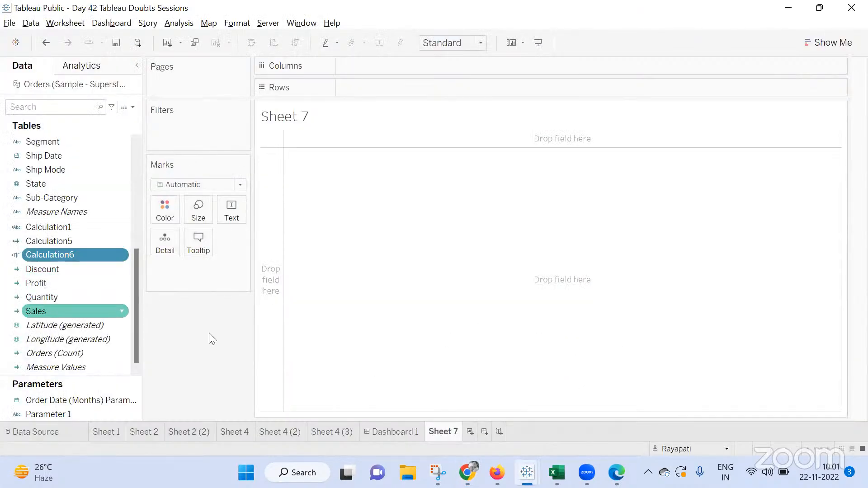
Build a Sheet 7 table with Category, Product Name and Customer Name on Rows, adding all members
scroll(86, 255, "up", 4)
scroll(68, 184, "up", 2)
left_click_drag(92, 189, 446, 87)
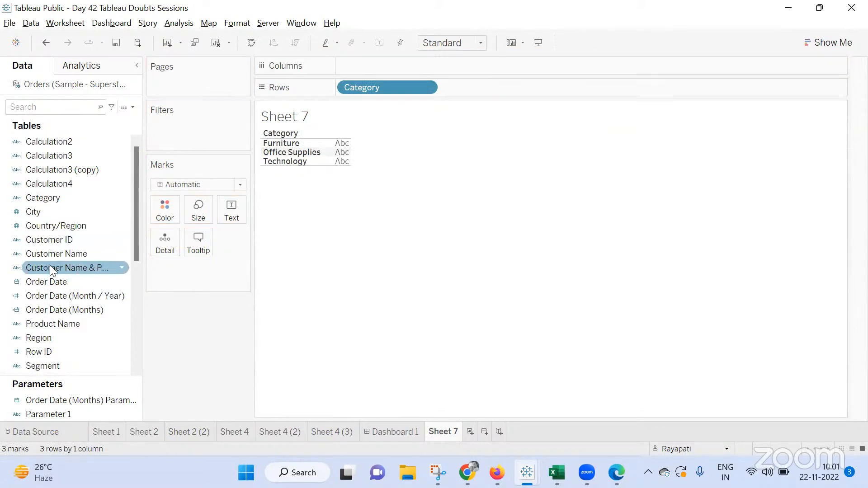
scroll(68, 269, "down", 1)
left_click_drag(57, 281, 497, 90)
left_click(387, 232)
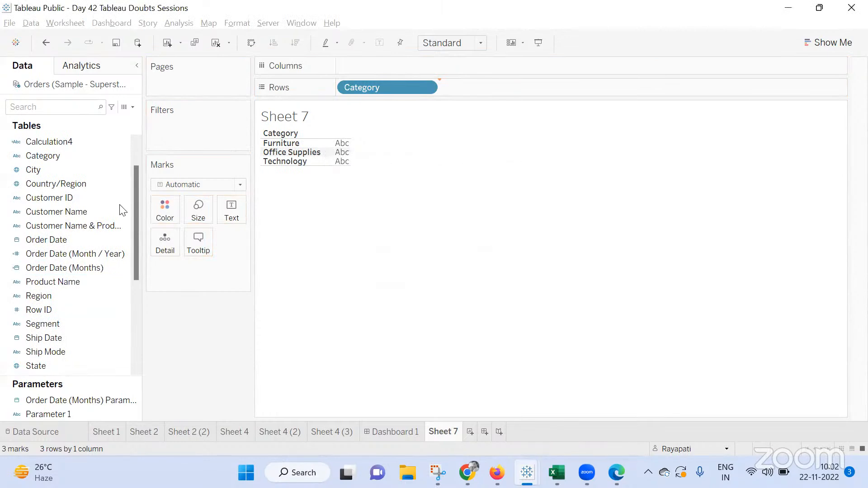
scroll(61, 172, "up", 1)
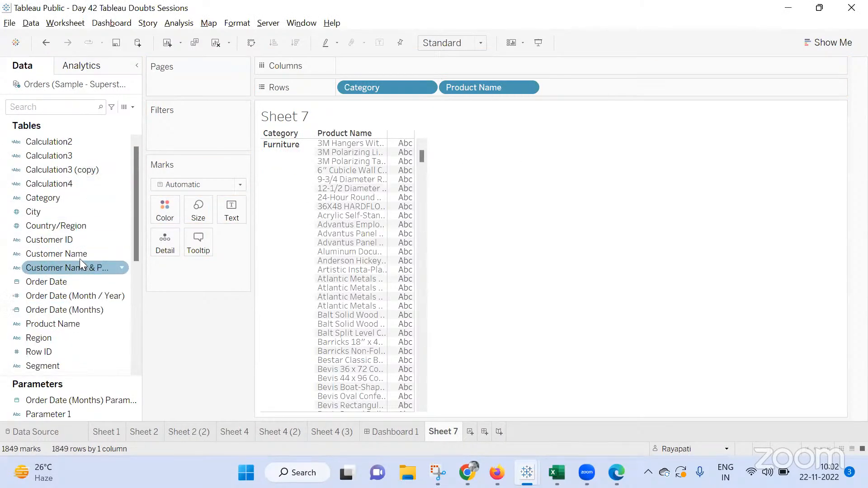
left_click_drag(79, 255, 714, 93)
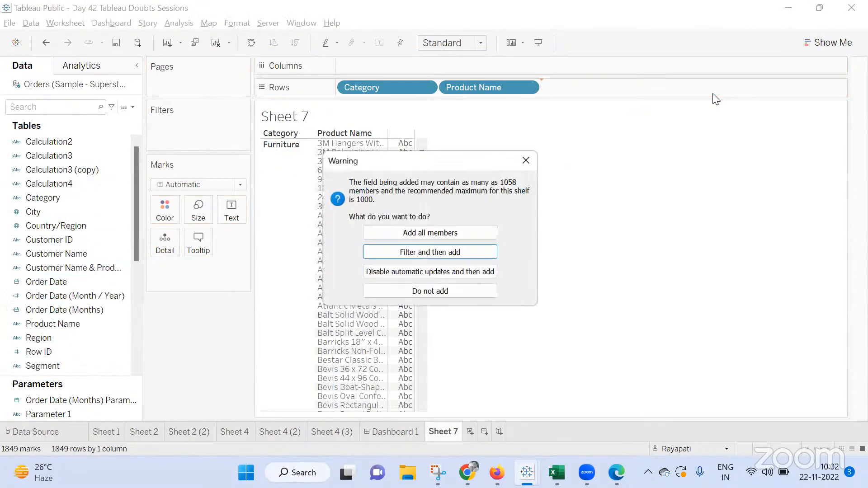
left_click(422, 233)
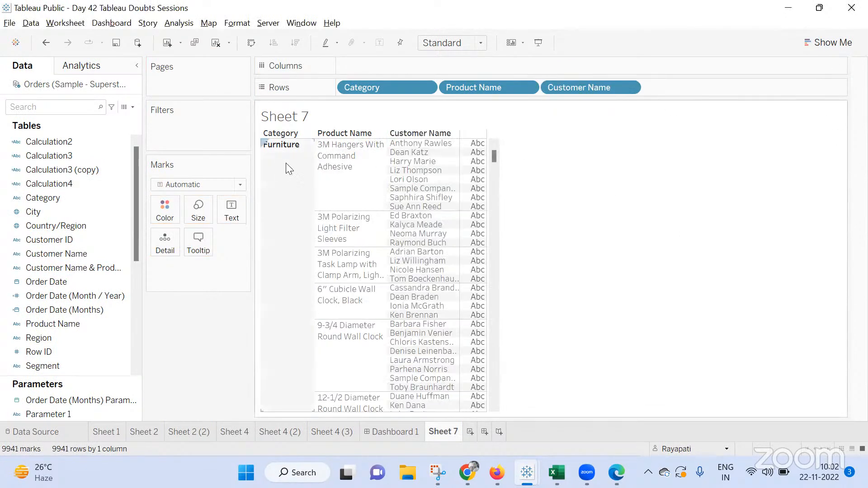
mouse_move(462, 181)
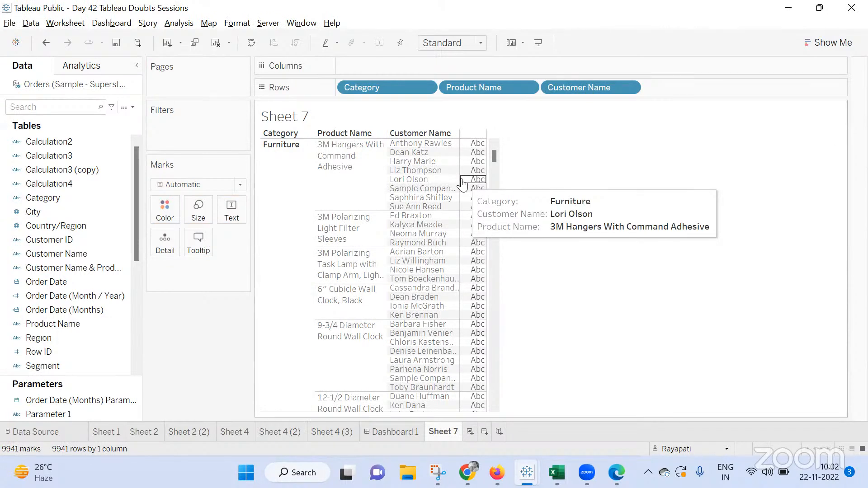
left_click(179, 23)
left_click(231, 278)
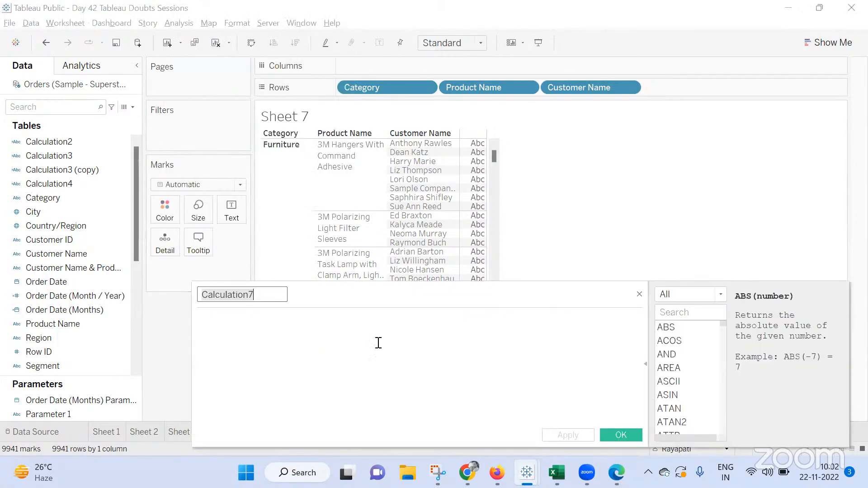
left_click(641, 295)
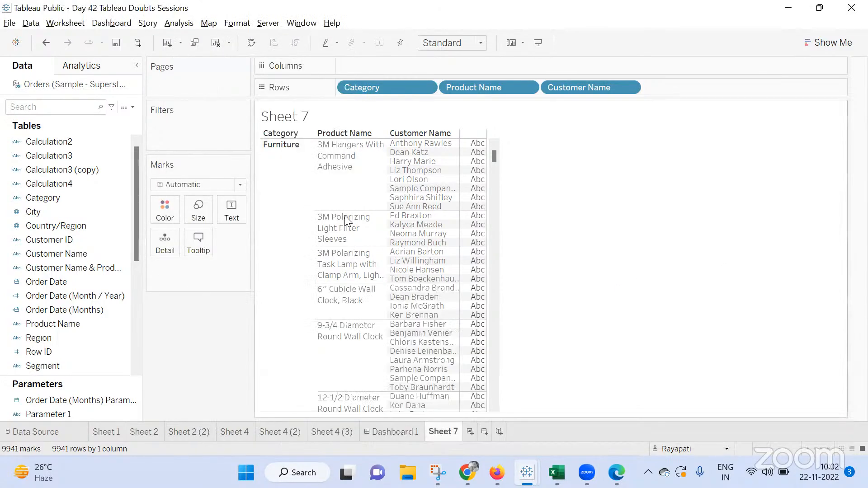
Create Parameter 2 with the String data type
left_click(132, 106)
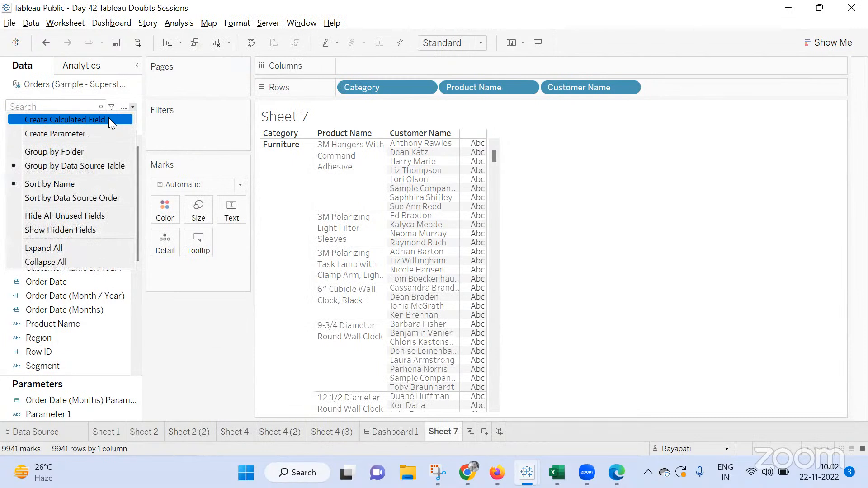
left_click(105, 135)
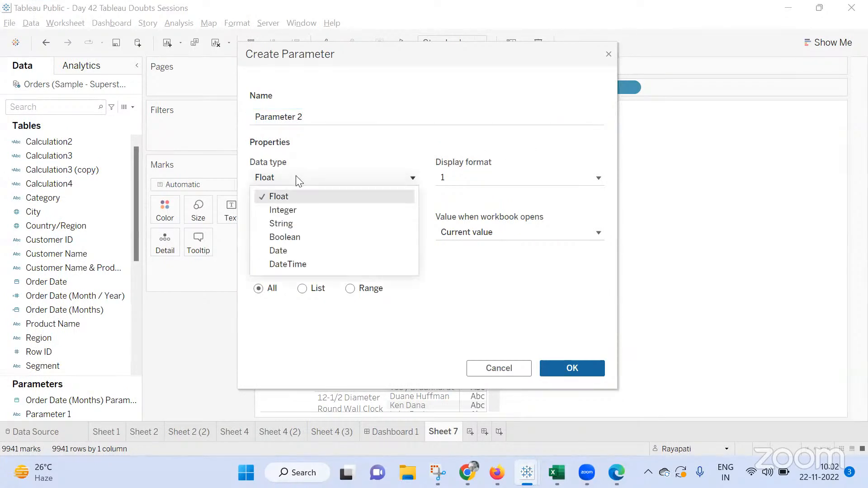
left_click(293, 223)
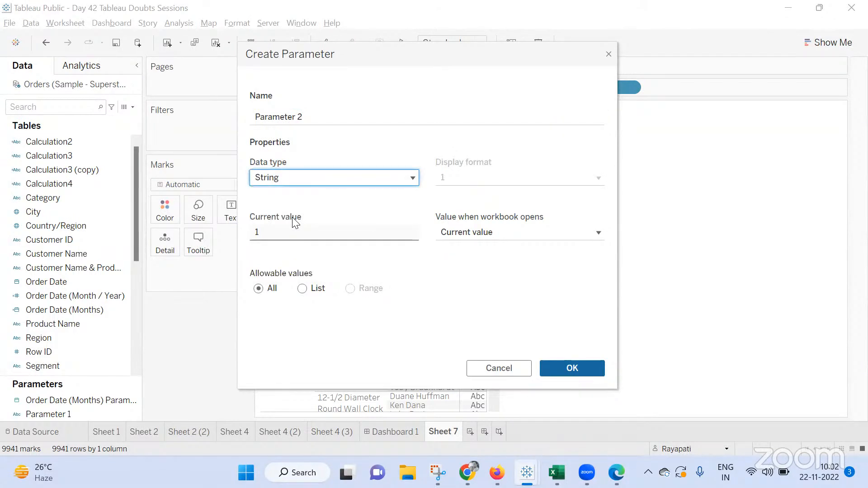
left_click(572, 368)
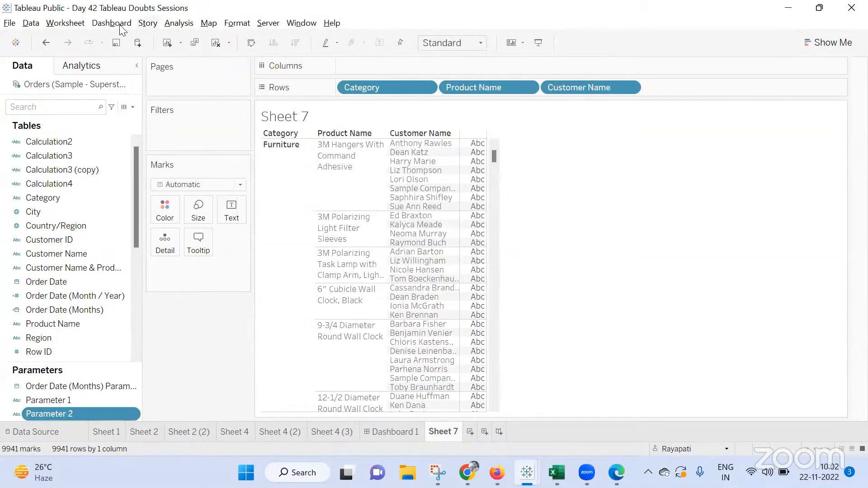
Create a calculated field Calculation7 starting with If CONTAINS([Customer Name],[Parameter 2])
left_click(170, 18)
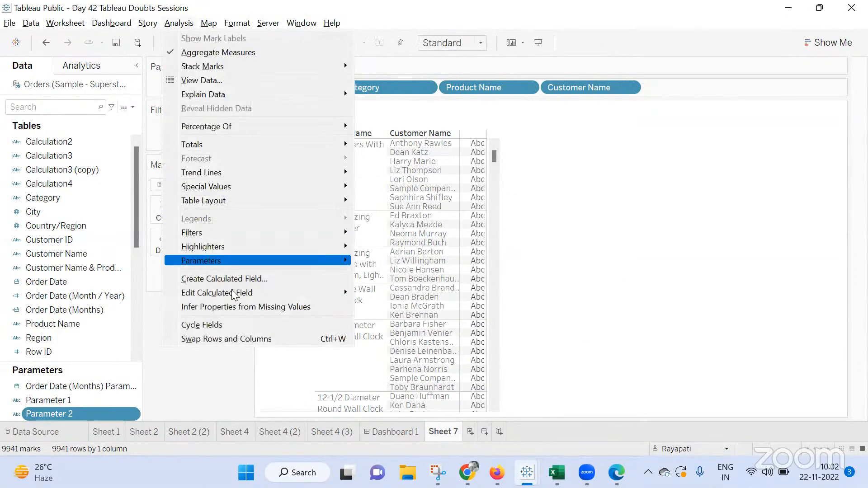
left_click(304, 278)
left_click(389, 384)
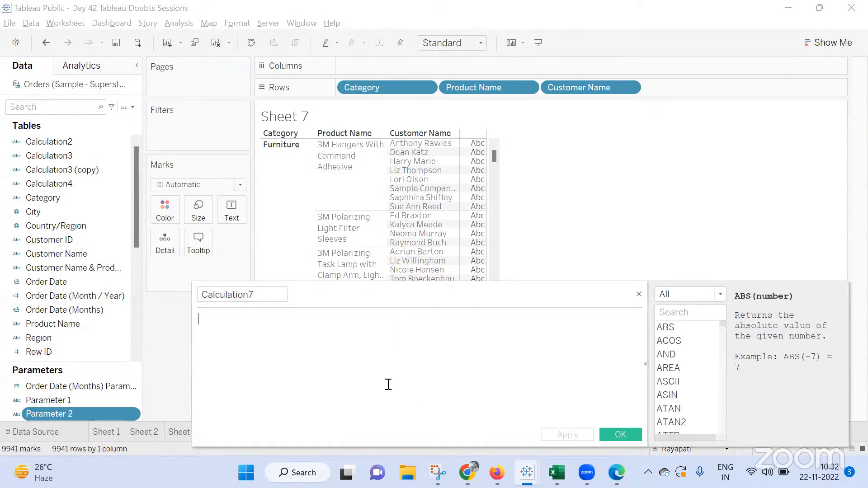
type("IF")
key("BackSpace")
key("BackSpace")
key("BackSpace")
type("If conta")
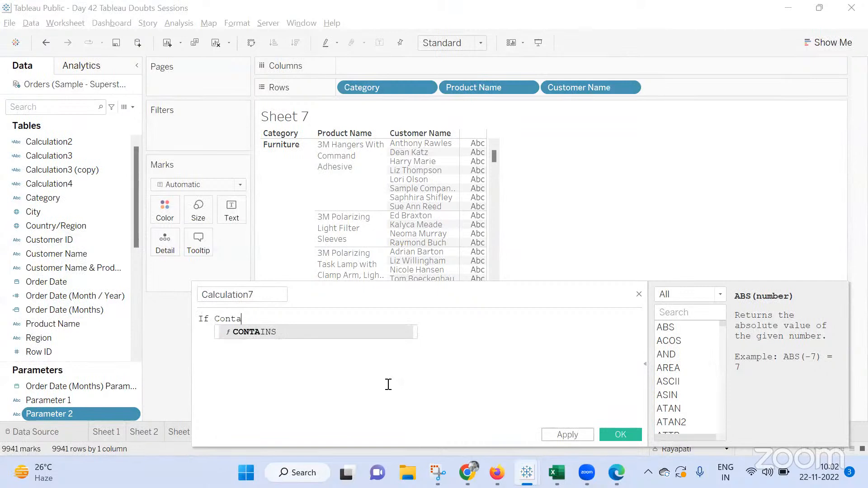
key("Return")
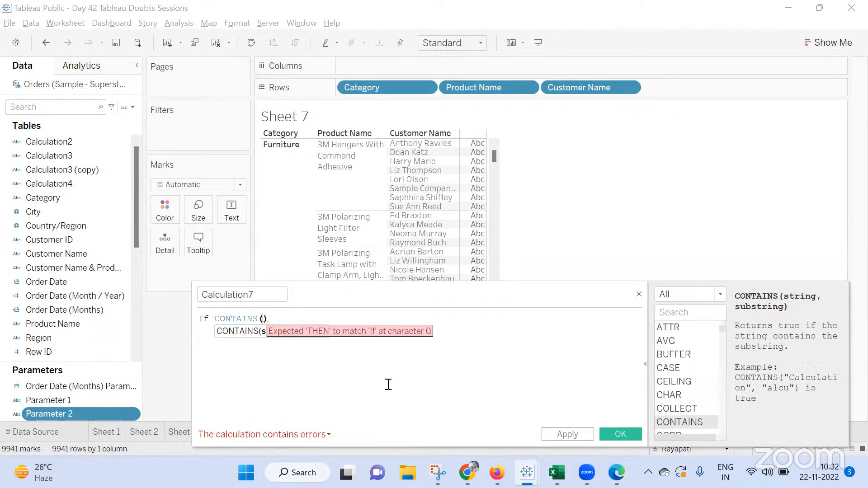
type("cus")
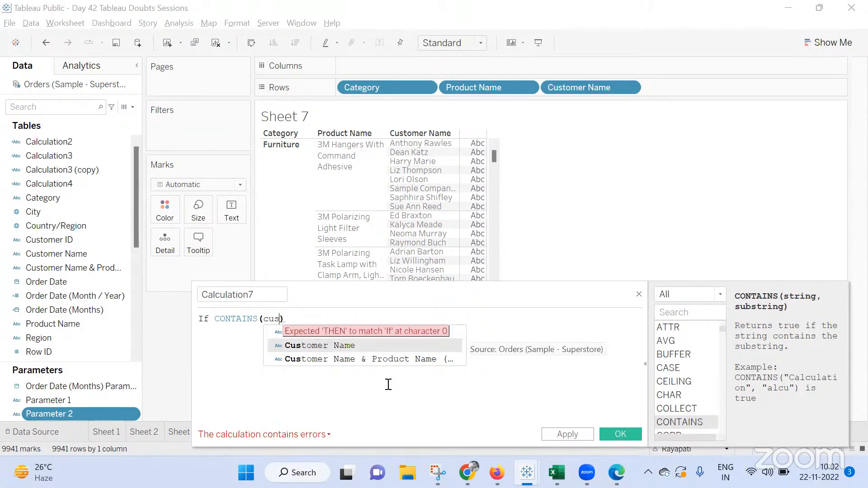
key("Down")
key("Return")
type(",para")
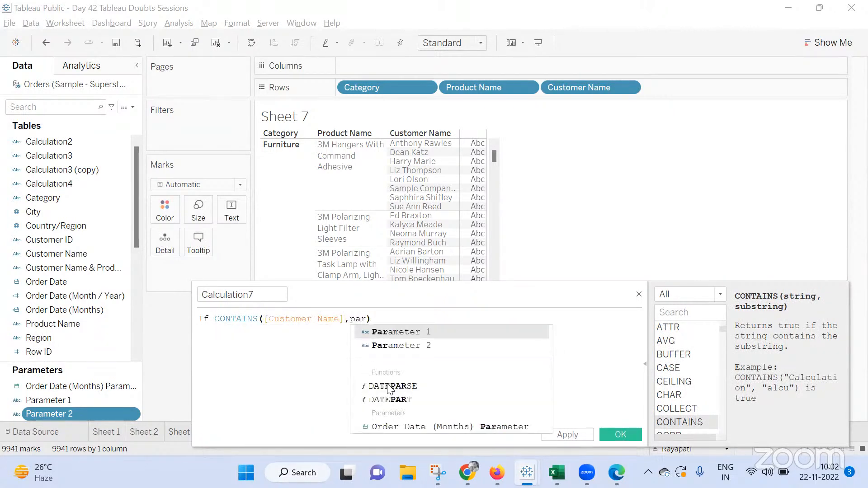
key("Return")
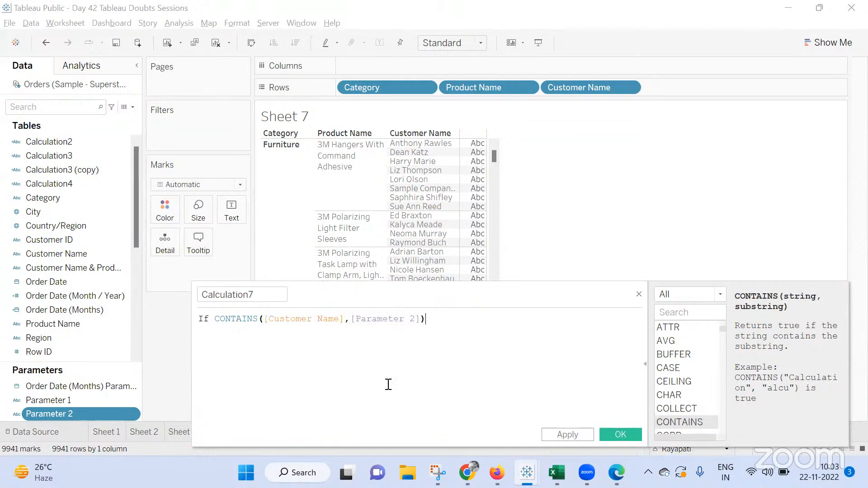
Finish the formula with Then [Customer Name] End, save it, and put Calculation7 on Rows in place of Customer Name
type("Then Cust")
key("Down")
key("Return")
type("End")
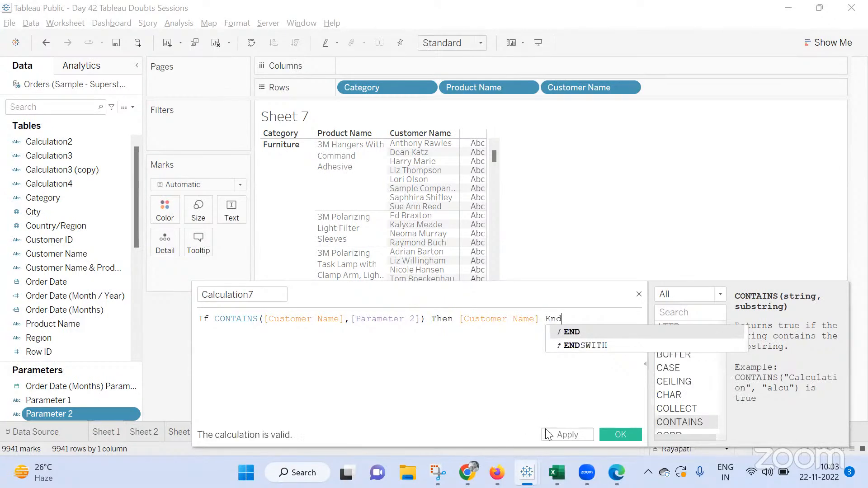
left_click(566, 435)
left_click(628, 435)
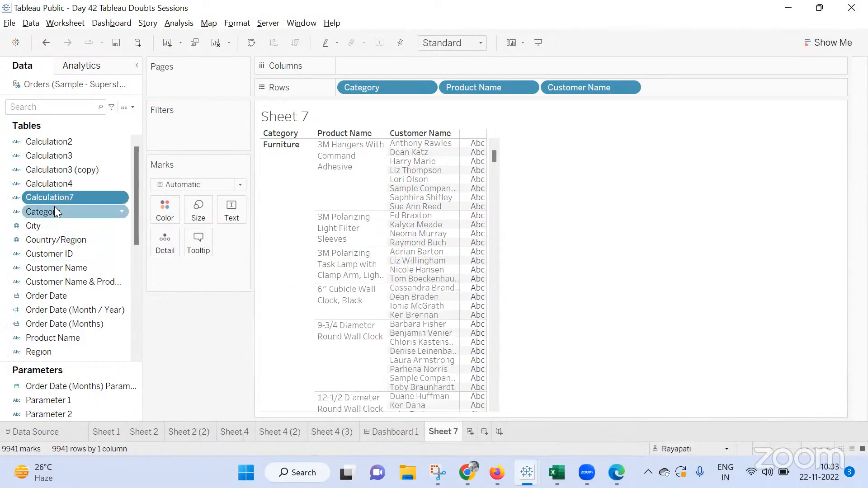
left_click_drag(64, 198, 553, 91)
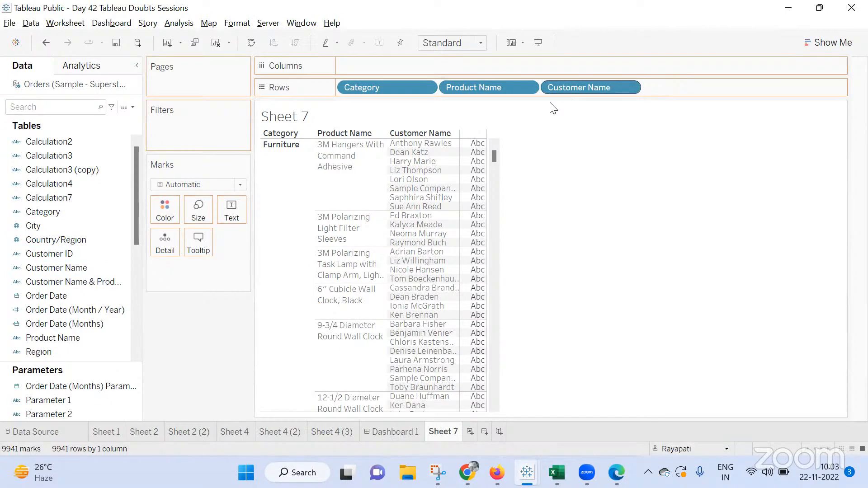
Duplicate Calculation7 and edit the copy to If CONTAINS([Product Name],[Parameter 2]) Then [Product Name] End
right_click(67, 198)
left_click(102, 254)
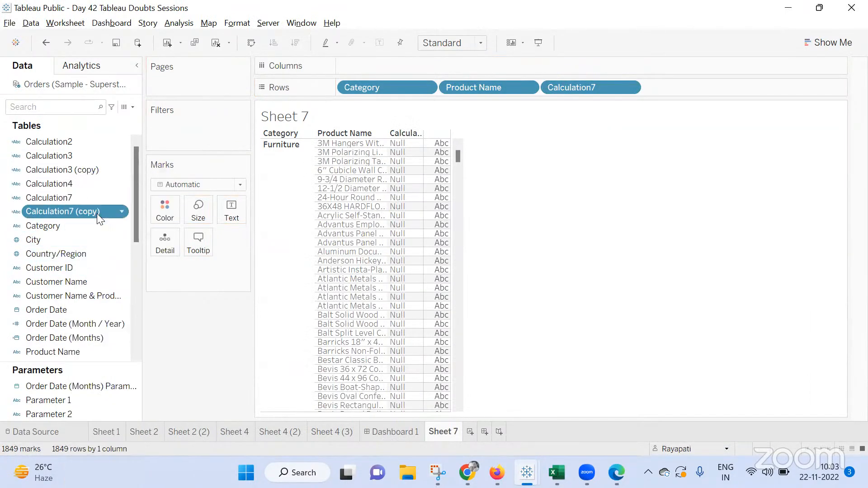
right_click(97, 213)
left_click(138, 73)
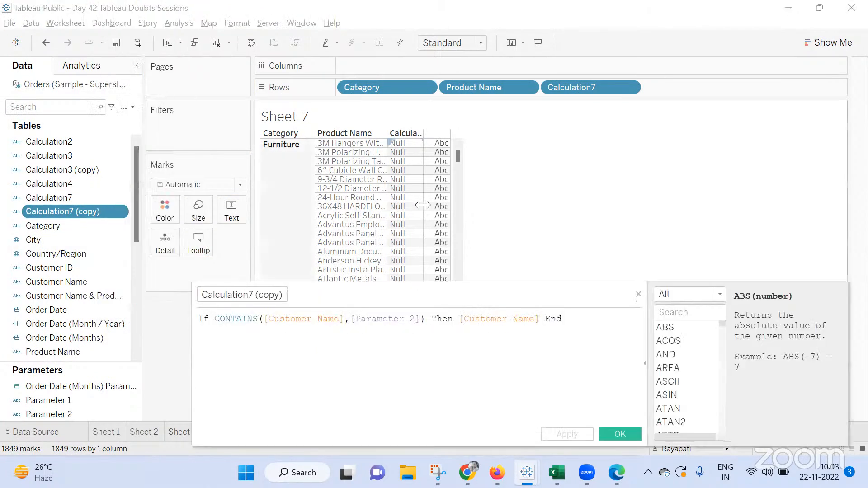
double_click(324, 319)
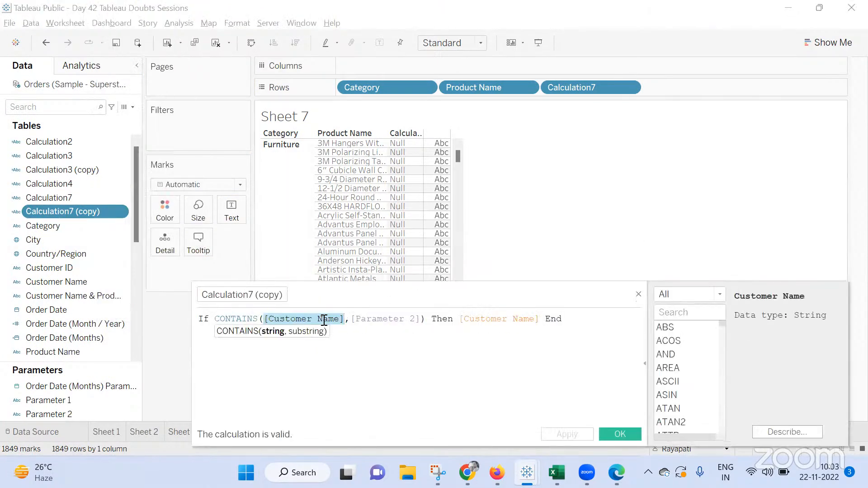
type("prod")
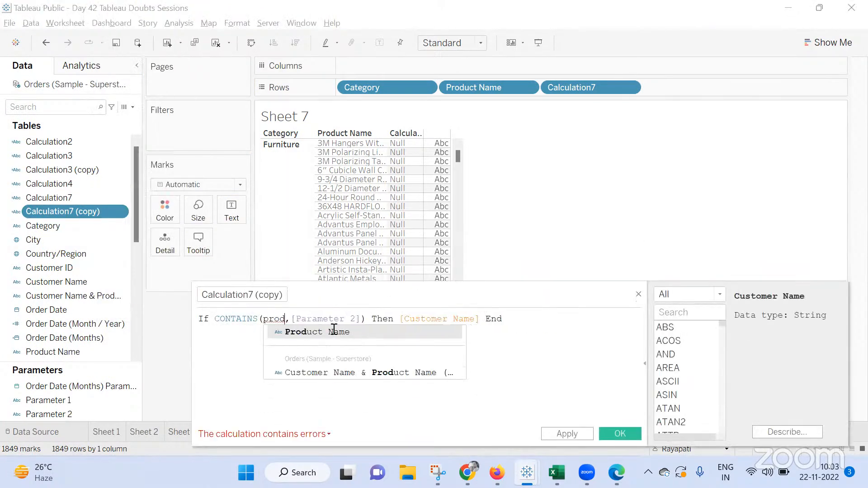
left_click(333, 331)
double_click(475, 320)
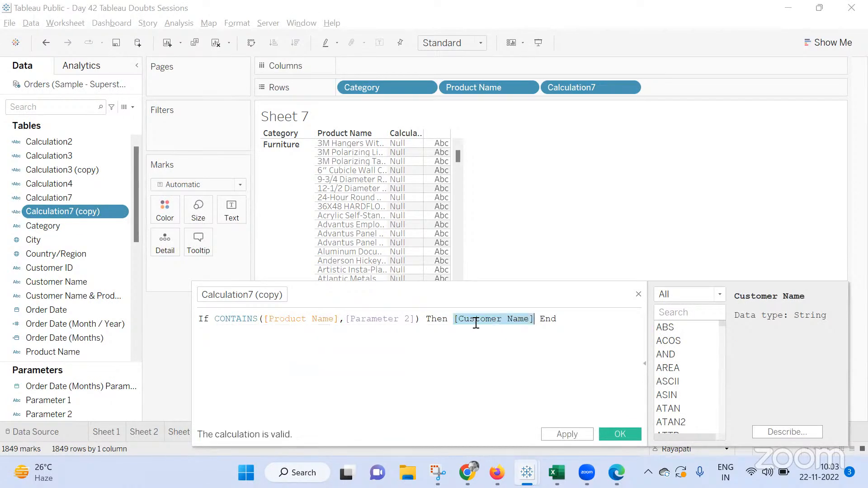
type("prod")
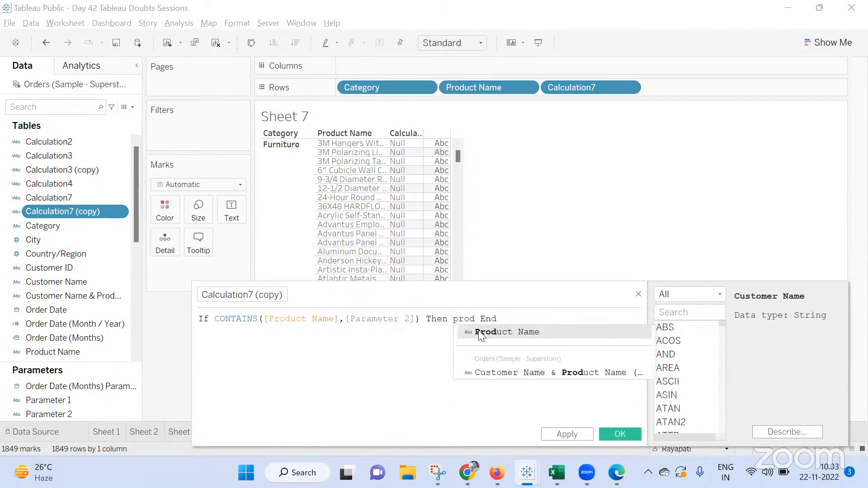
left_click(529, 336)
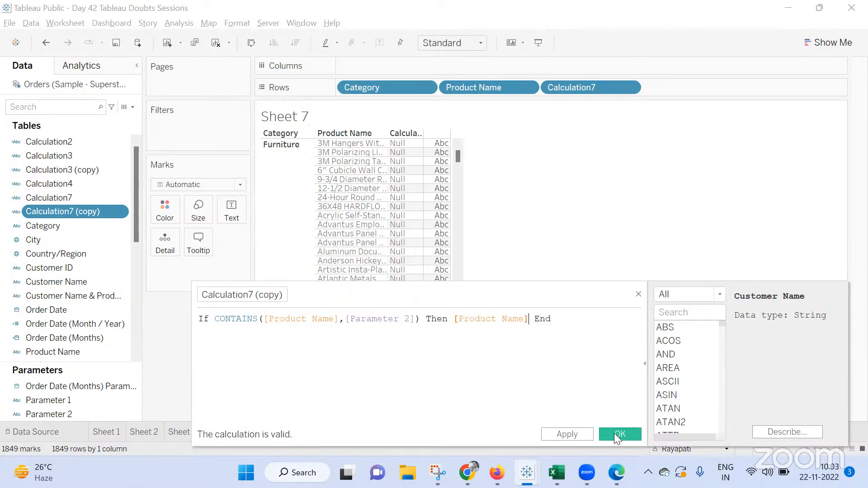
left_click(615, 434)
Add Calculation7 (copy) to Rows and remove Category and Product Name from Rows
left_click_drag(53, 212, 474, 92)
left_click_drag(389, 88, 379, 274)
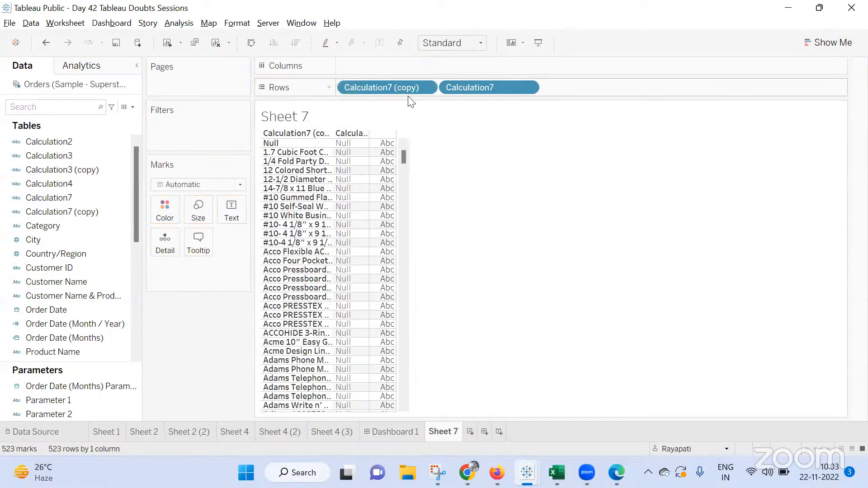
Show a filter for Calculation7 (copy) and set it to exclude only the Null value
right_click(417, 93)
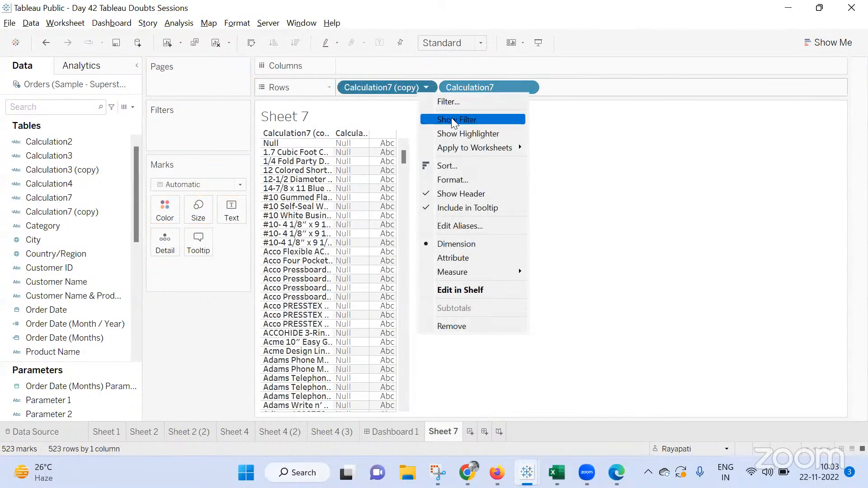
left_click(451, 119)
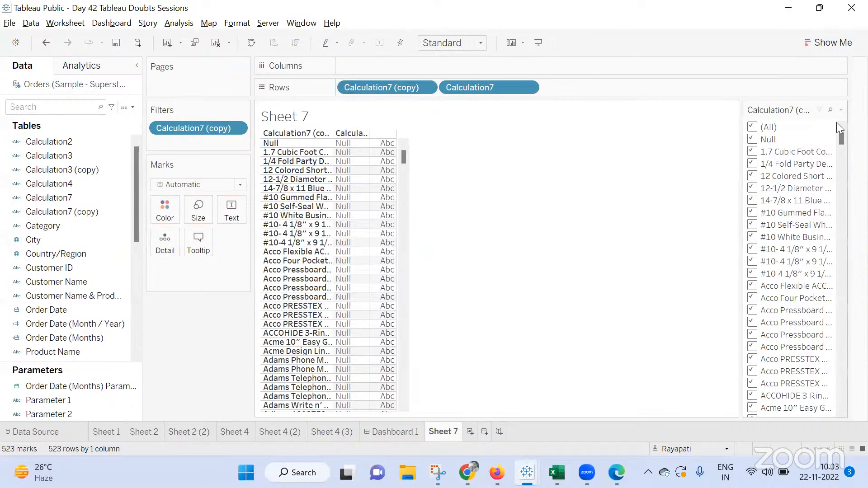
right_click(244, 139)
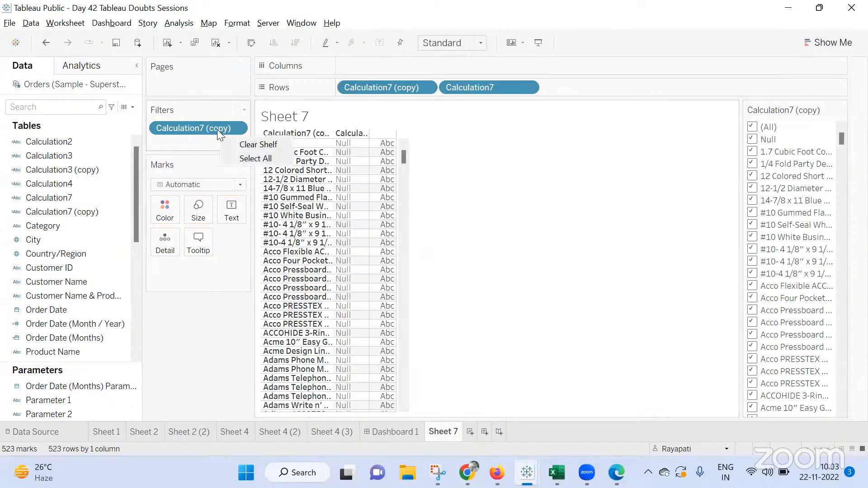
left_click(236, 128)
left_click(252, 138)
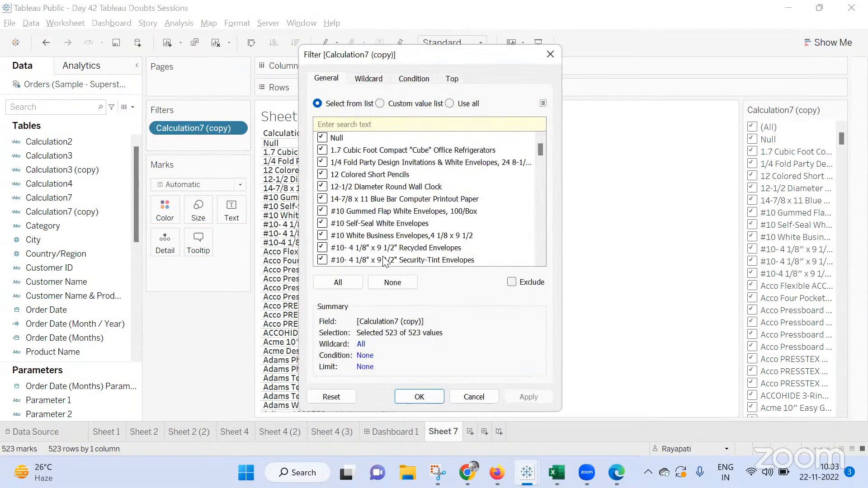
left_click(397, 282)
left_click(322, 138)
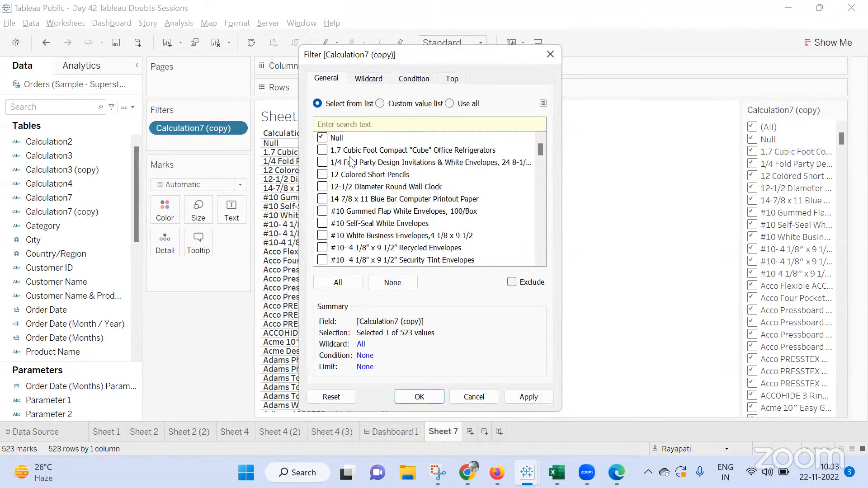
left_click(512, 282)
left_click(528, 397)
left_click(419, 397)
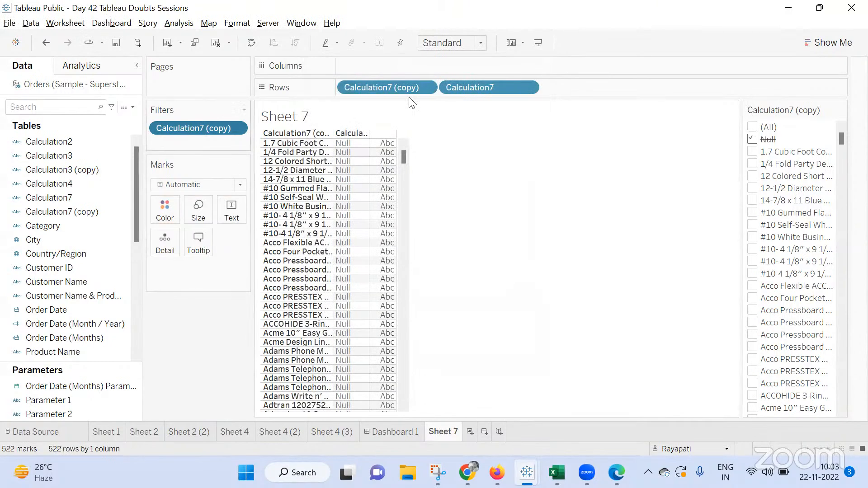
Remove the Calculation7 (copy) filter from the sheet
right_click(440, 89)
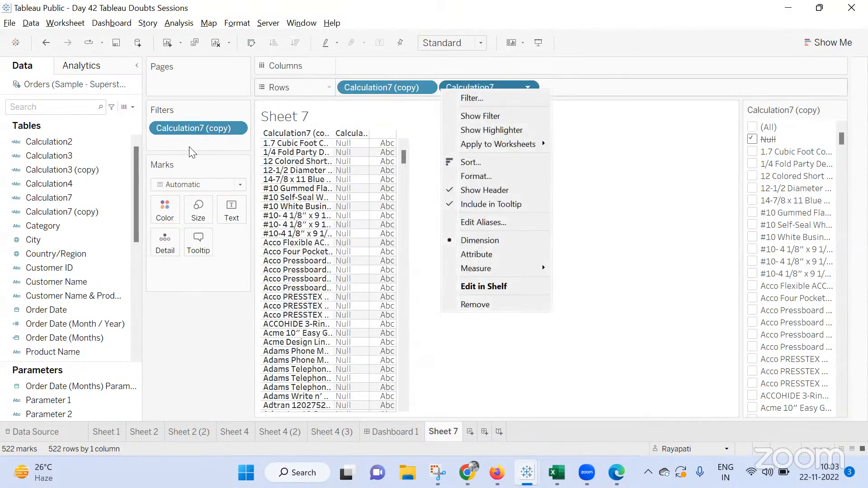
left_click(190, 129)
double_click(190, 129)
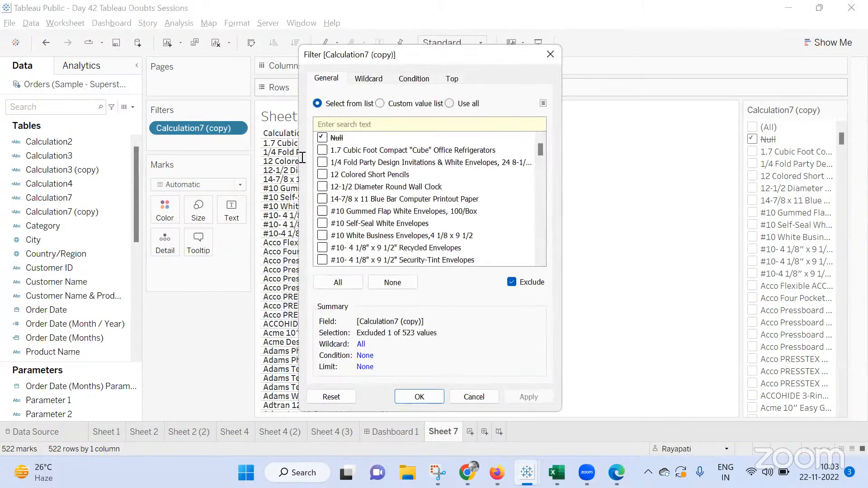
left_click(550, 55)
left_click_drag(197, 132, 185, 311)
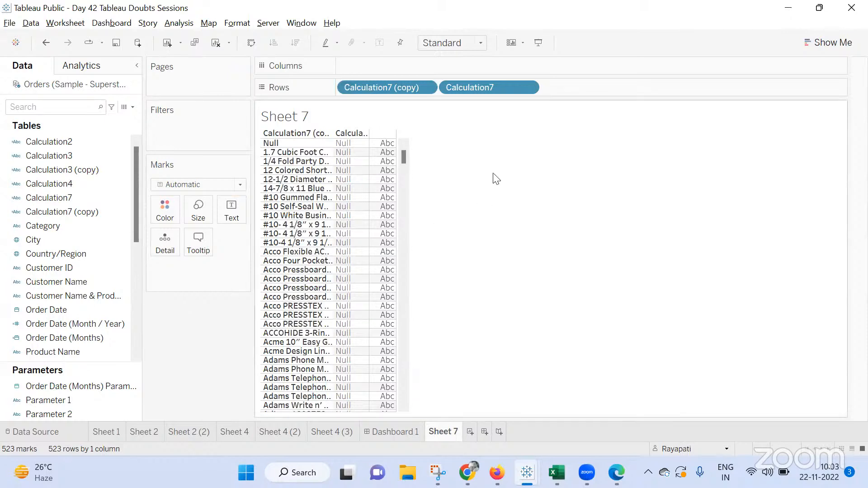
Show the Parameter 1 control on the sheet and browse its list of values
right_click(69, 401)
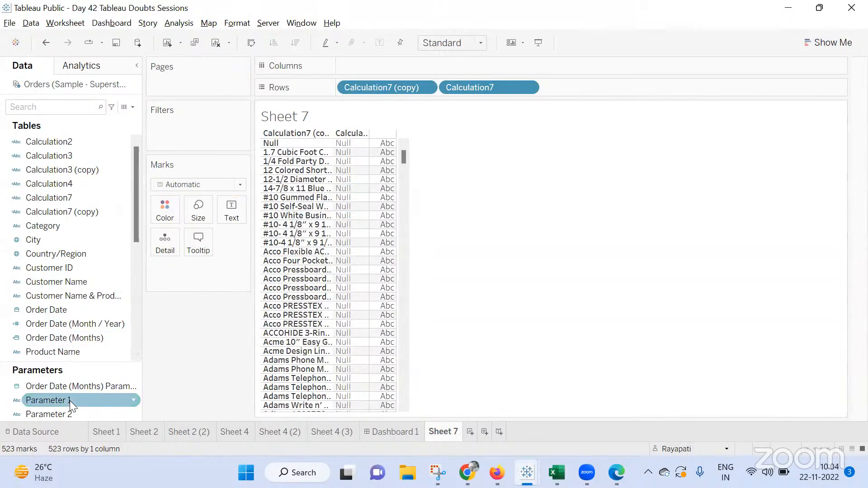
left_click(119, 199)
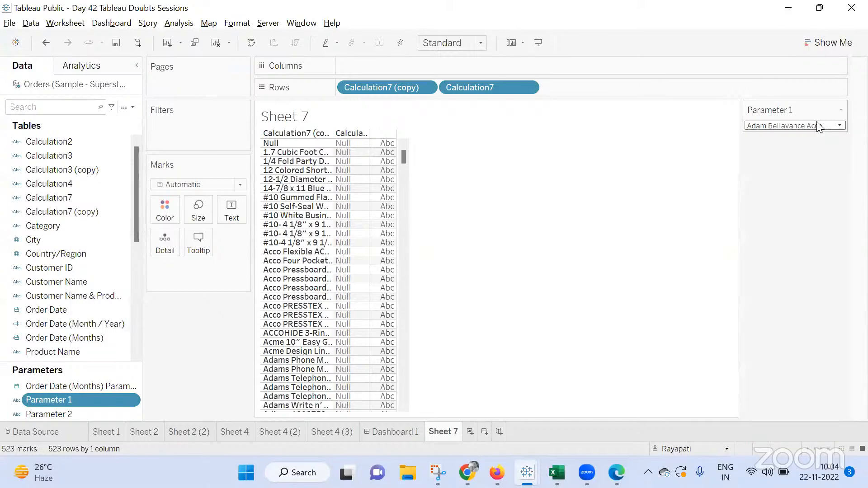
left_click(809, 127)
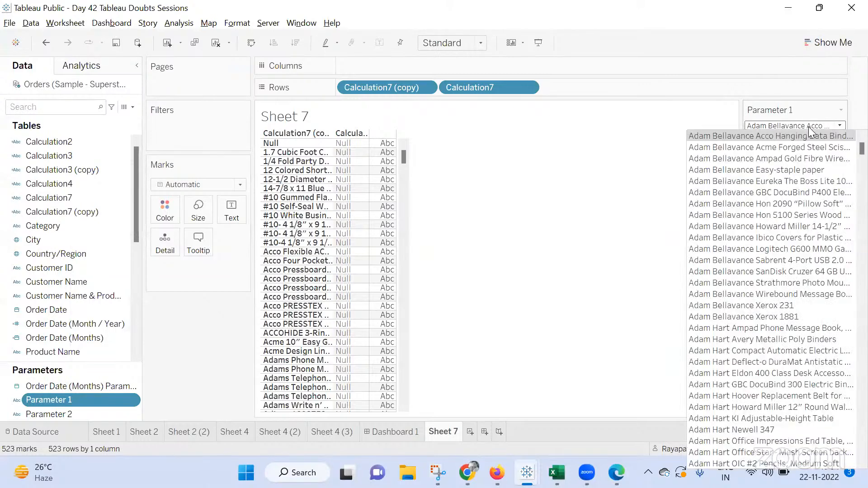
key("Down")
key("Down")
key("Down")
key("Down")
key("Down")
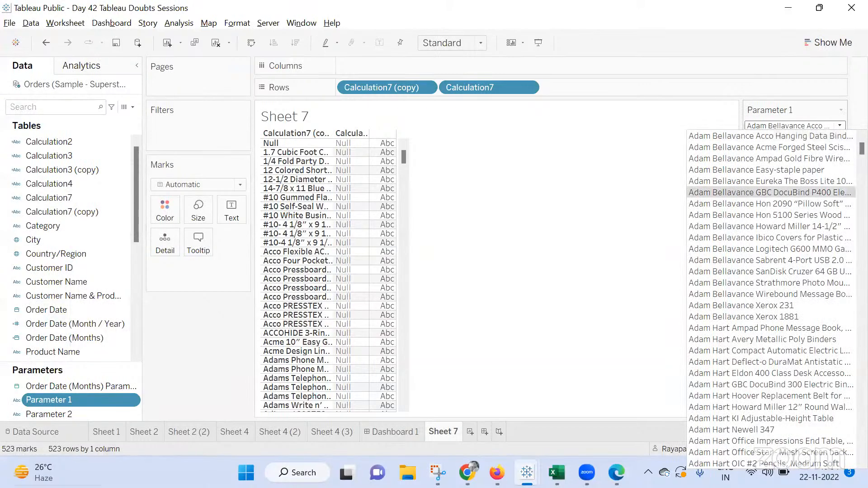
Show the Parameter 2 control and enter Ad to filter the customer names in the table
left_click(90, 419)
right_click(90, 419)
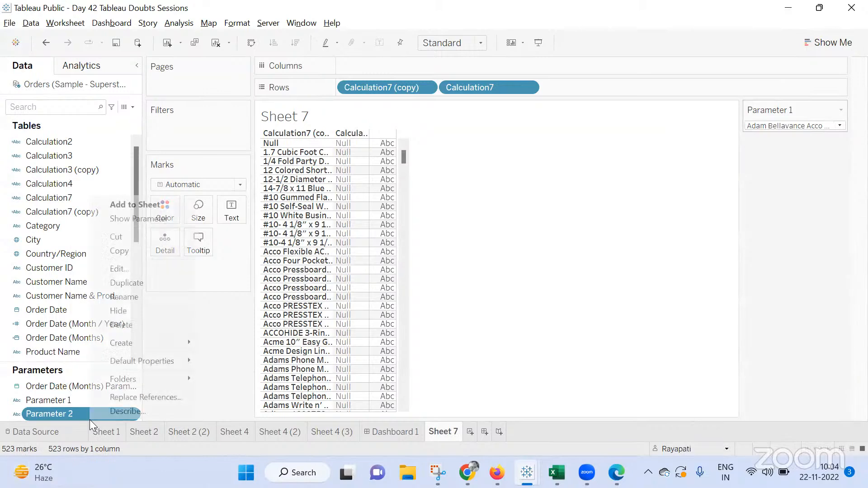
left_click(150, 220)
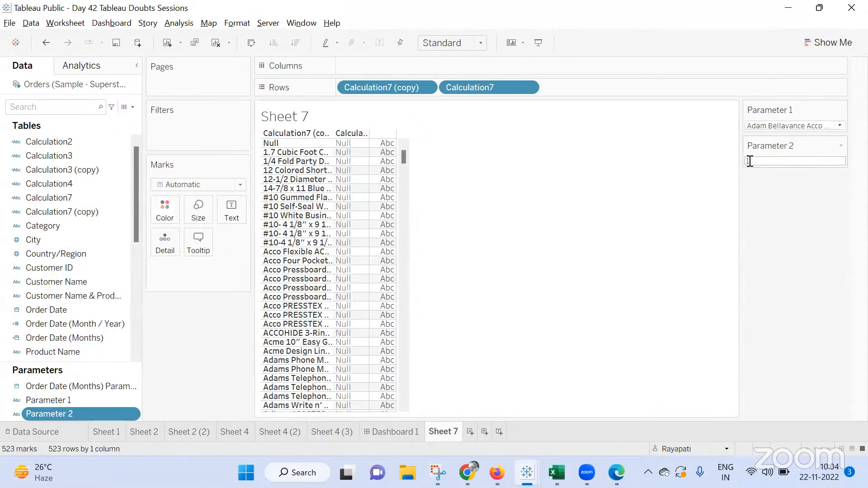
type("Ad")
key("Return")
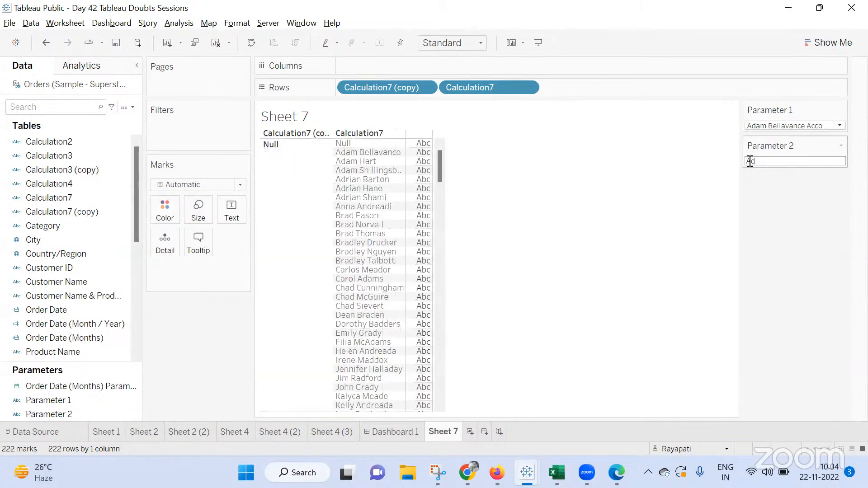
scroll(374, 198, "down", 8)
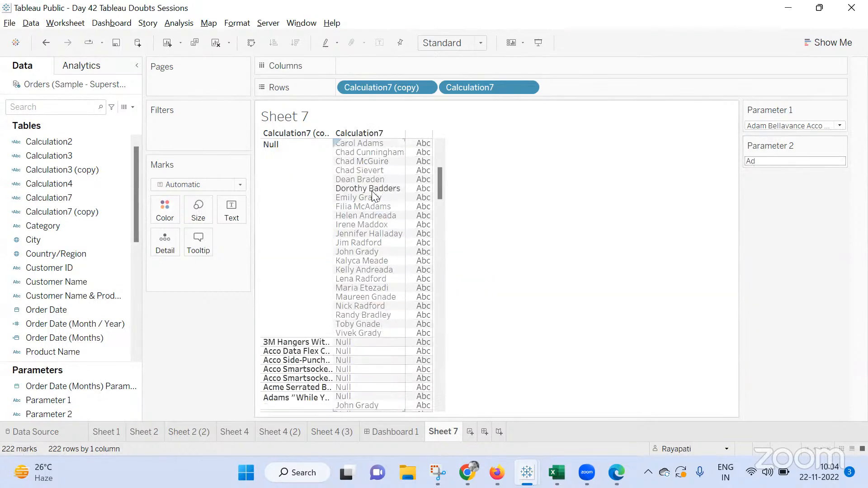
scroll(374, 198, "up", 8)
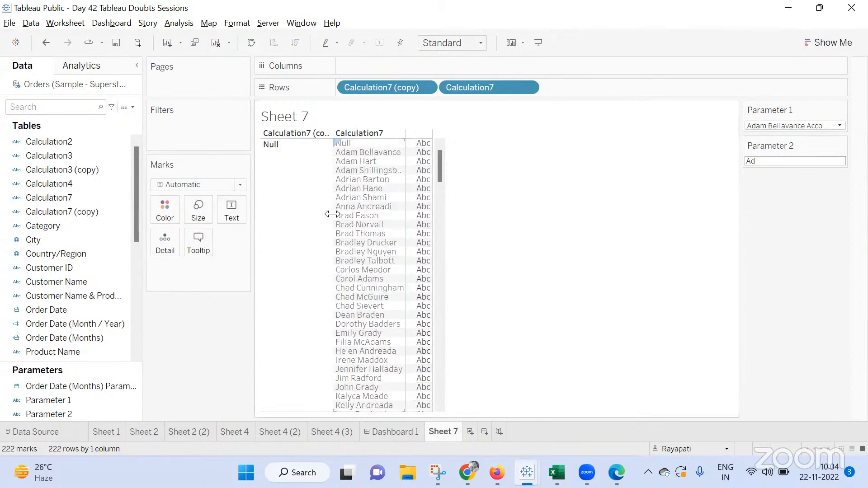
scroll(332, 214, "down", 4)
scroll(333, 213, "up", 4)
scroll(350, 274, "down", 6)
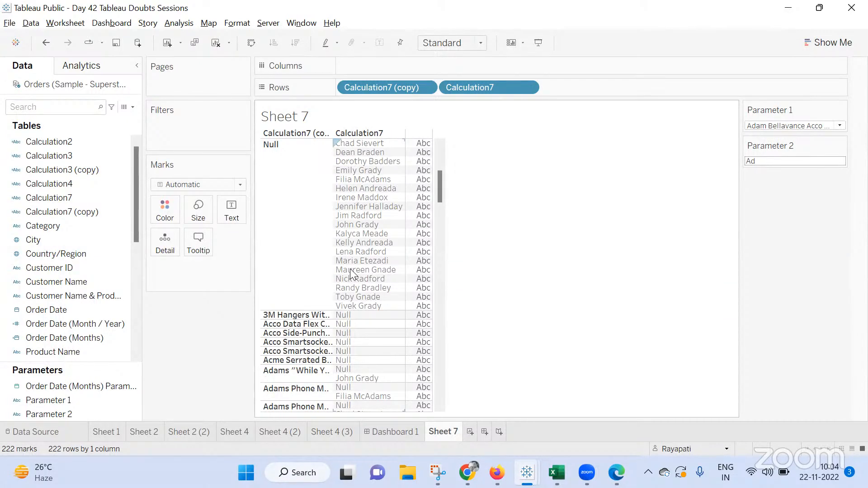
left_click(773, 161)
Create a new dashboard, place Sheet 7 on it, and remove the Parameter 1 control
left_click(485, 432)
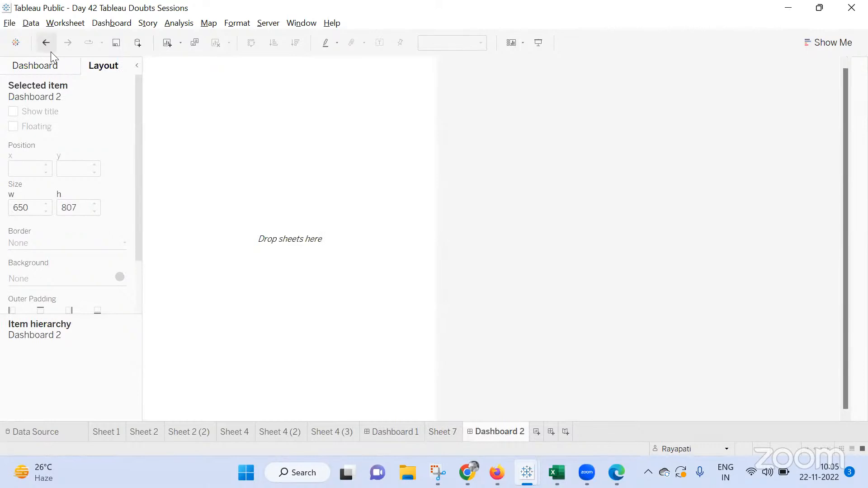
left_click(45, 65)
left_click_drag(42, 258, 302, 206)
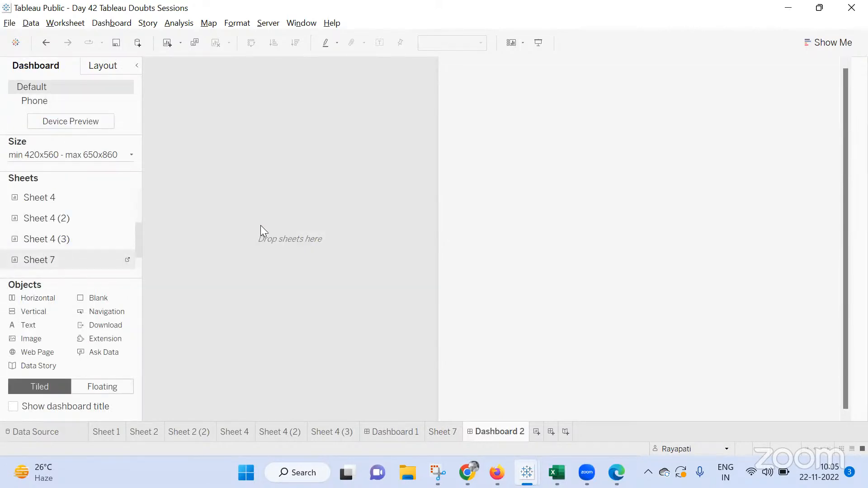
left_click_drag(262, 223, 262, 224)
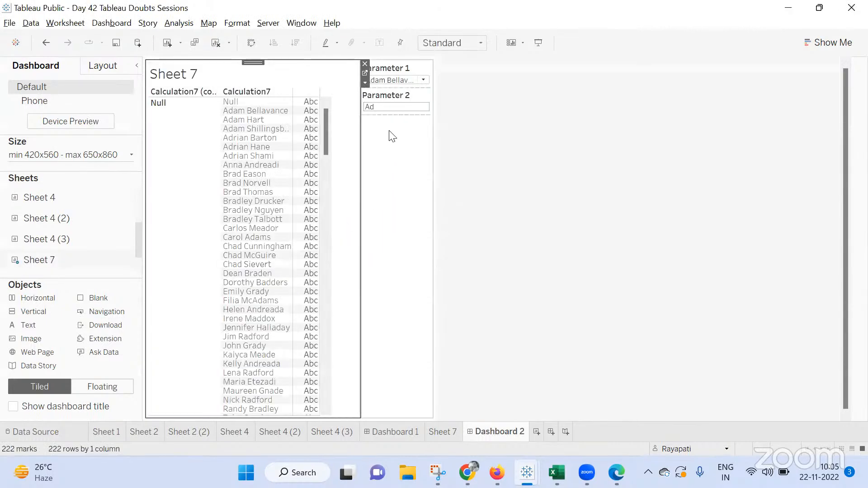
left_click(437, 64)
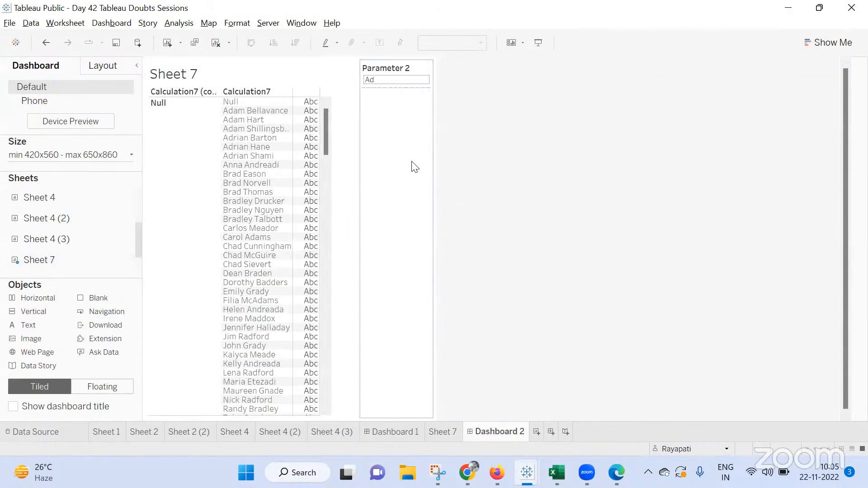
Duplicate Sheet 7 and remove Calculation7 (copy) from the duplicate's Rows
left_click(442, 428)
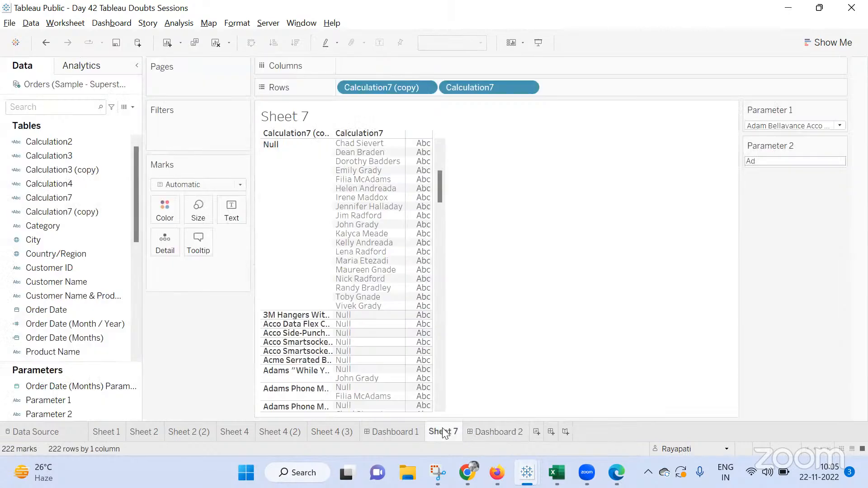
right_click(443, 430)
left_click(489, 311)
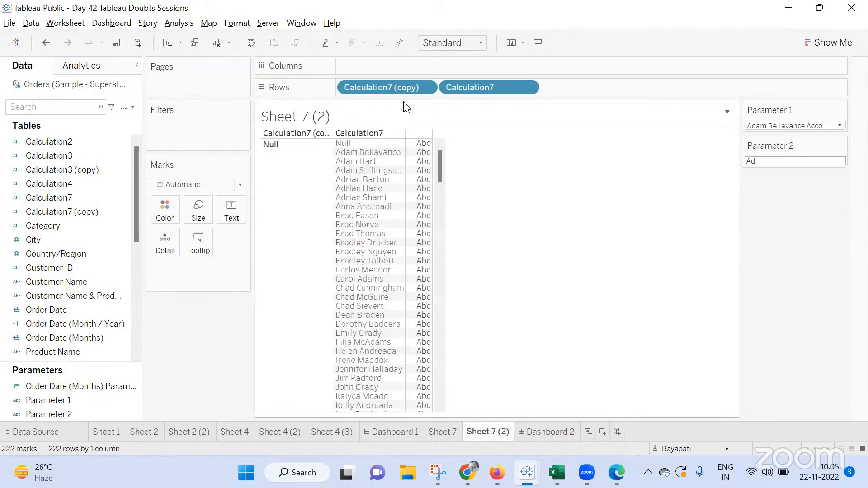
left_click_drag(384, 88, 199, 357)
Exclude the Null value from Calculation7 in Sheet 7 (2)
right_click(287, 141)
right_click(286, 138)
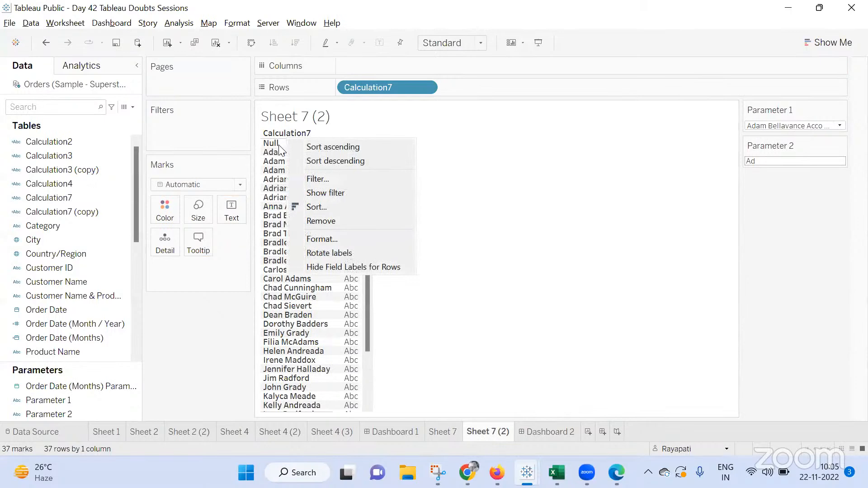
right_click(279, 144)
left_click(294, 162)
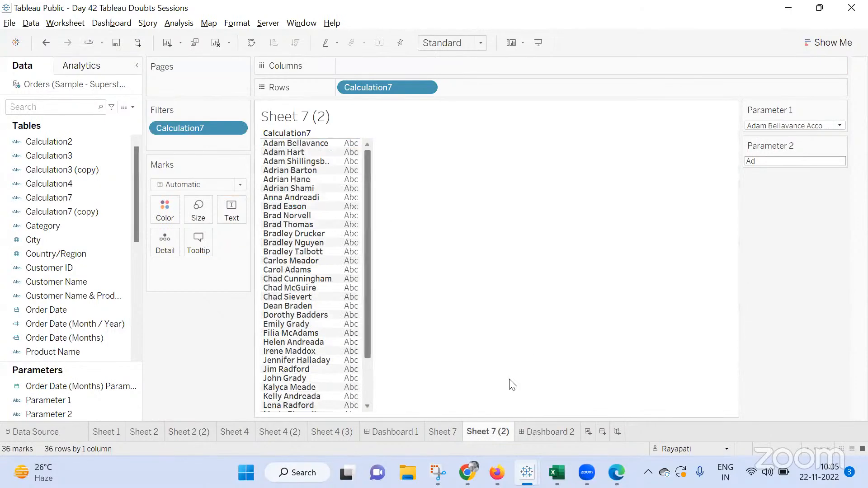
Add Sheet 7 (2) to Dashboard 2 below the Parameter 2 control
mouse_move(537, 428)
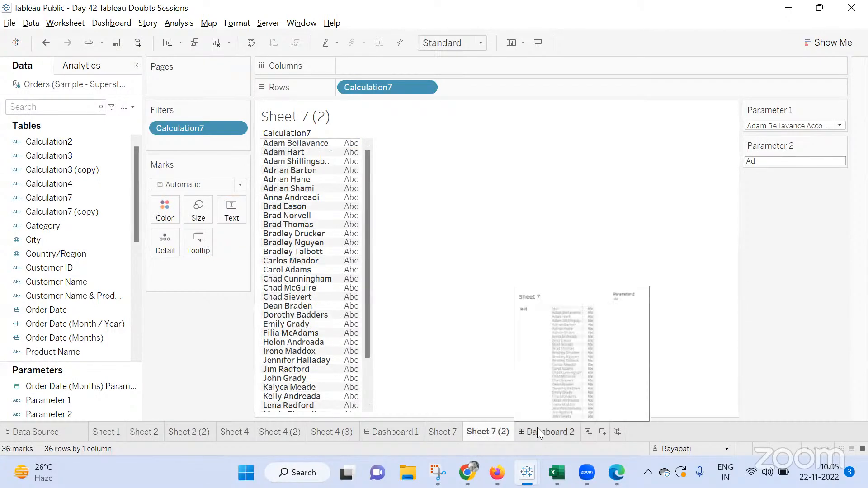
left_click(537, 431)
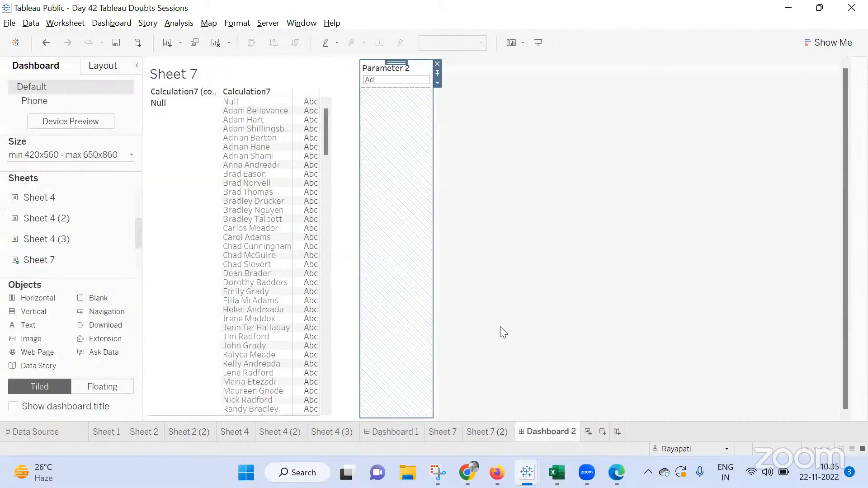
left_click(490, 132)
mouse_move(52, 260)
scroll(54, 263, "down", 1)
left_click_drag(52, 261, 404, 196)
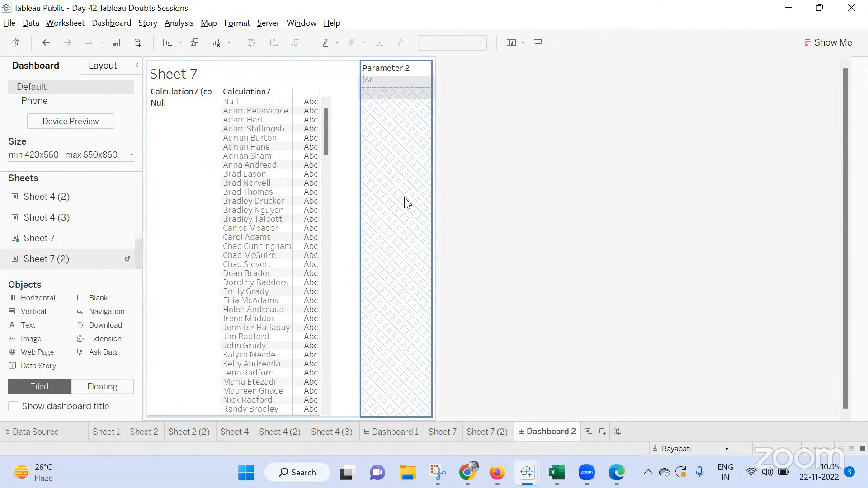
left_click_drag(407, 202, 407, 202)
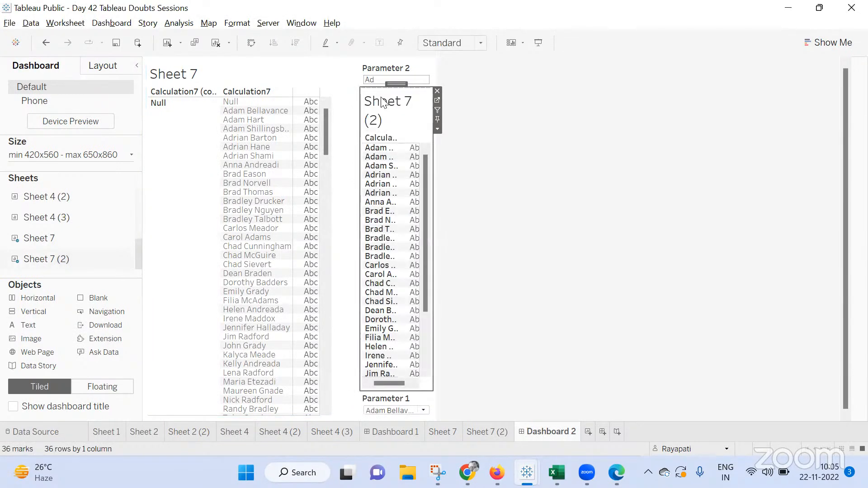
Hide the title and the row field labels of Sheet 7 (2) on the dashboard
right_click(387, 101)
left_click(414, 133)
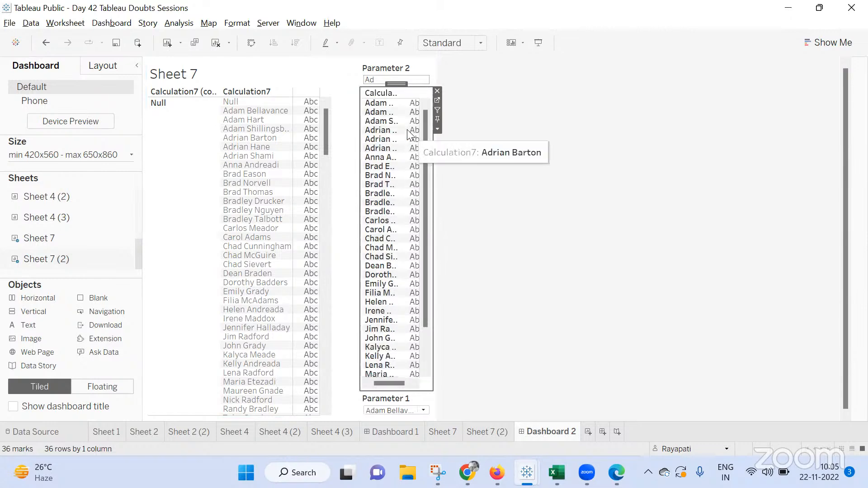
right_click(383, 92)
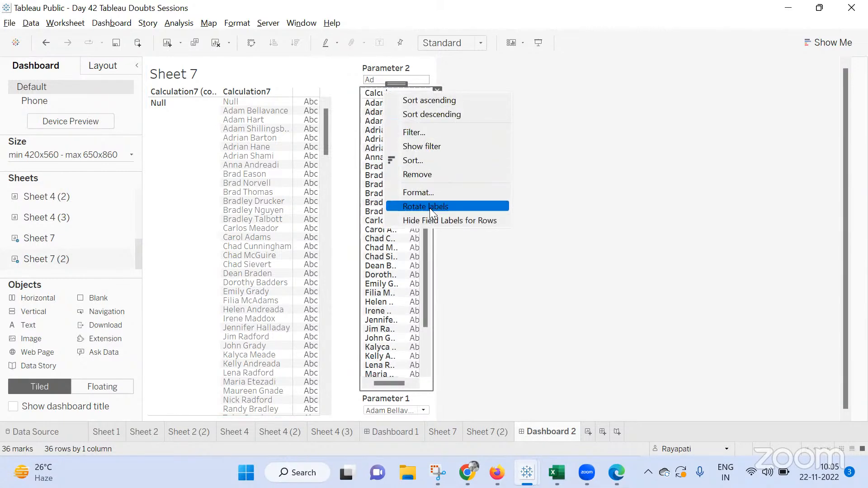
left_click(431, 220)
left_click(378, 79)
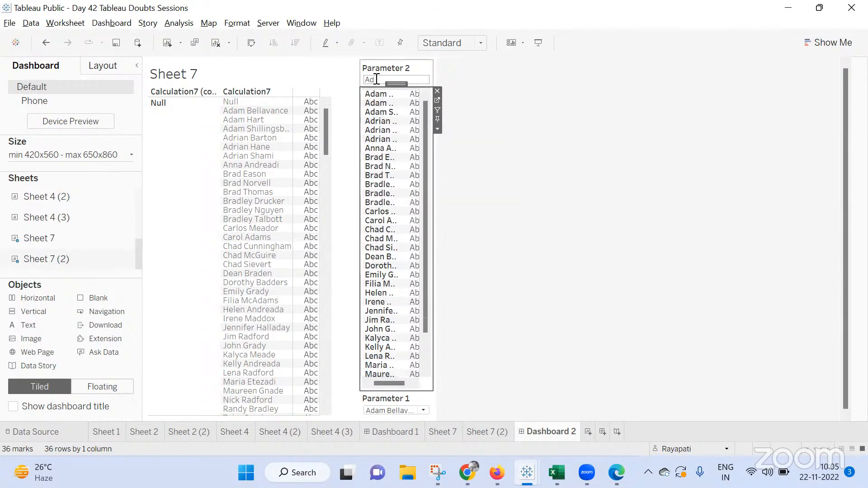
left_click(378, 80)
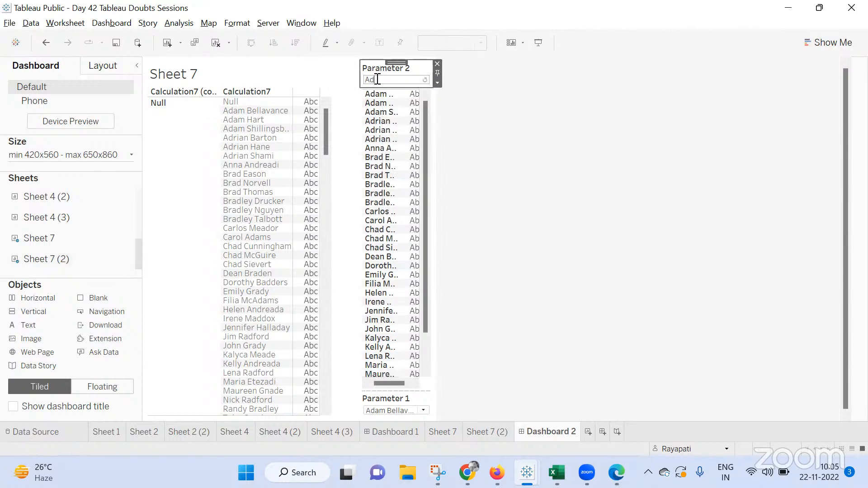
Apply Adam as the Parameter 2 value on the dashboard
key("Return")
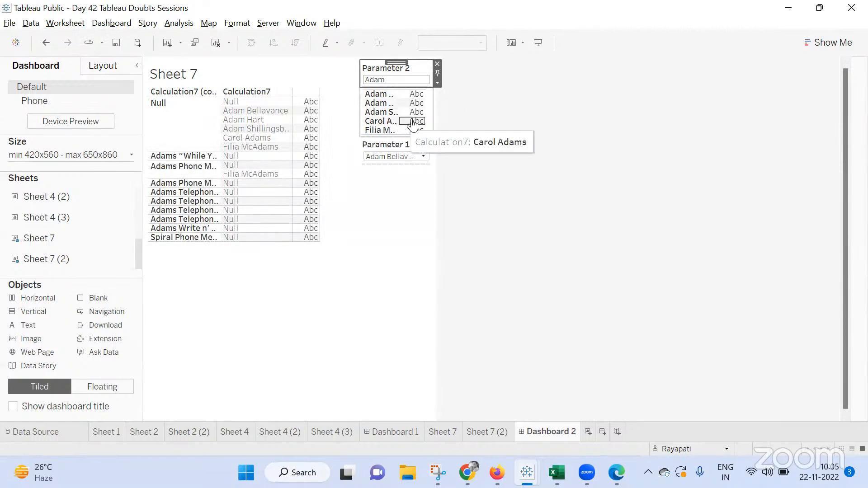
left_click(392, 110)
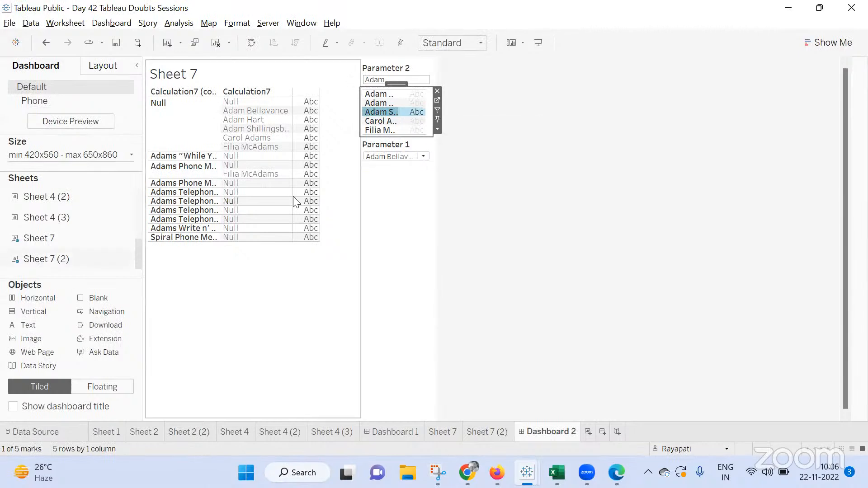
Set the dashboard size to Automatic and widen the column holding the parameter controls and Sheet 7 (2)
left_click(63, 154)
left_click(56, 176)
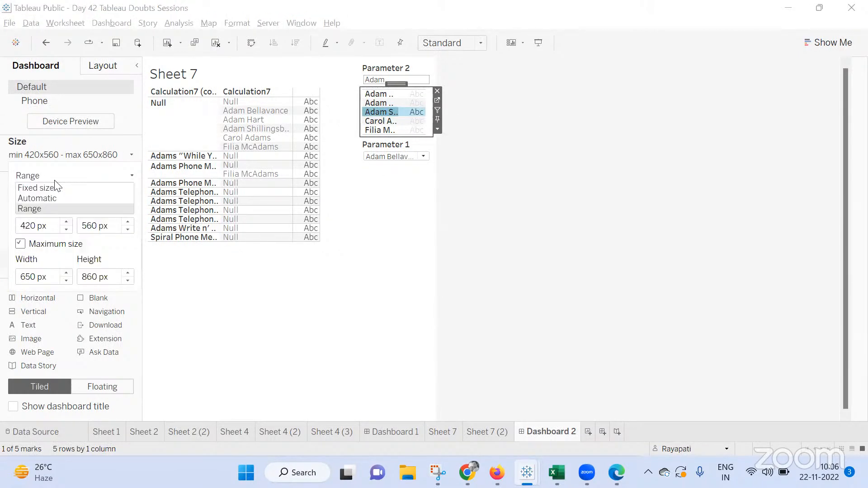
left_click(55, 197)
left_click(723, 111)
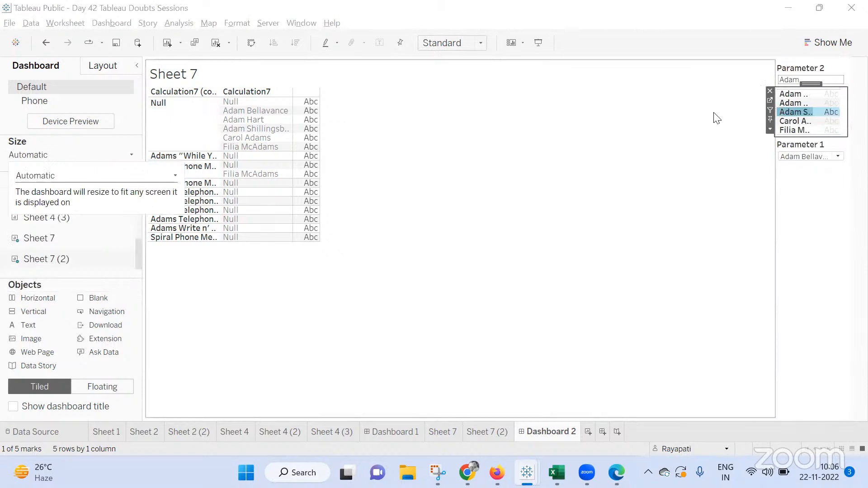
left_click_drag(773, 181, 584, 186)
left_click(657, 96)
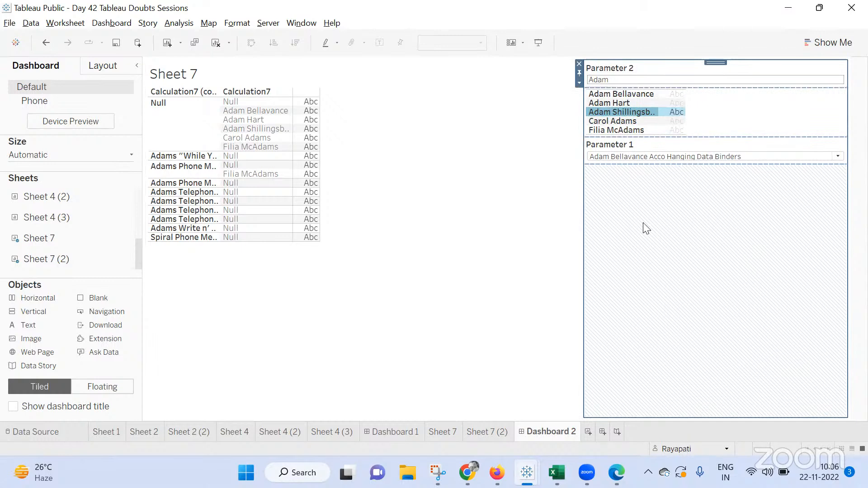
Duplicate the Sheet 7 (2) worksheet
left_click(484, 434)
right_click(483, 433)
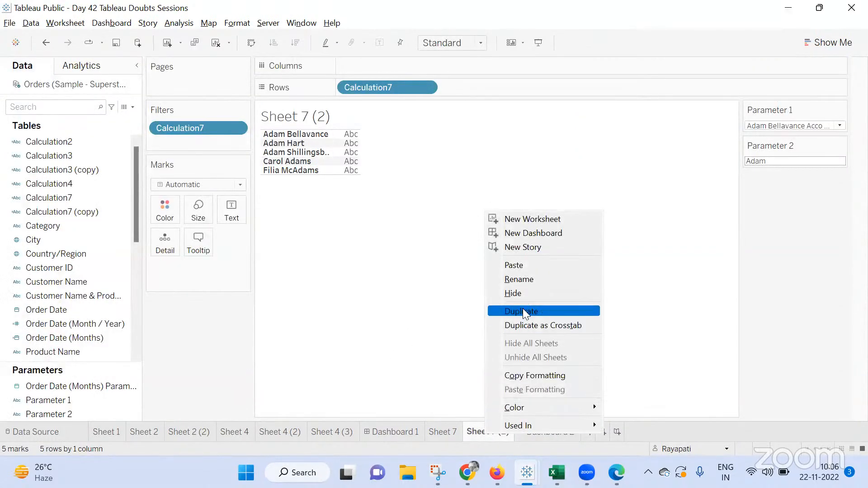
key("Escape")
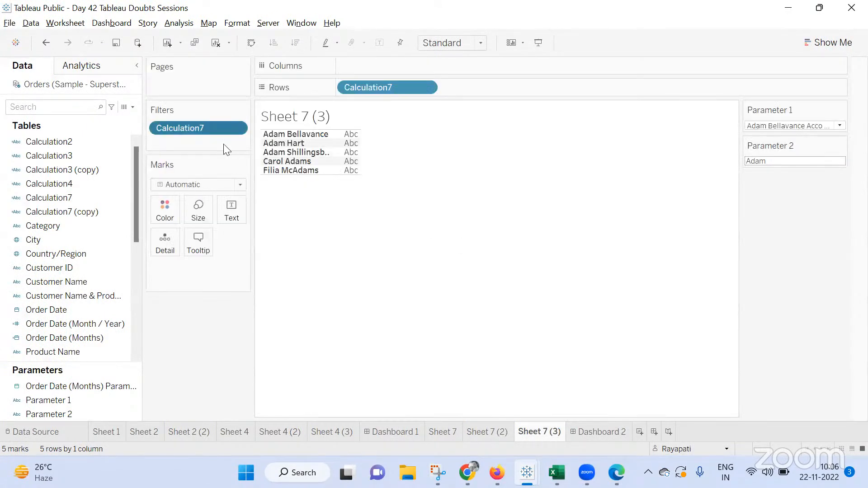
Rebuild Sheet 7 (3) on Calculation7 (copy) instead of Calculation7, dropping its filter, and hide its Null row
left_click_drag(221, 131, 244, 277)
left_click_drag(361, 88, 91, 239)
left_click_drag(46, 211, 396, 86)
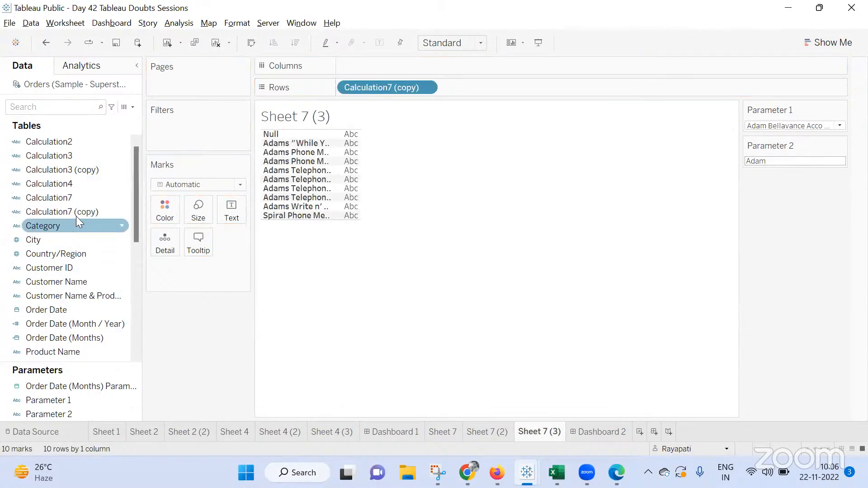
right_click(273, 134)
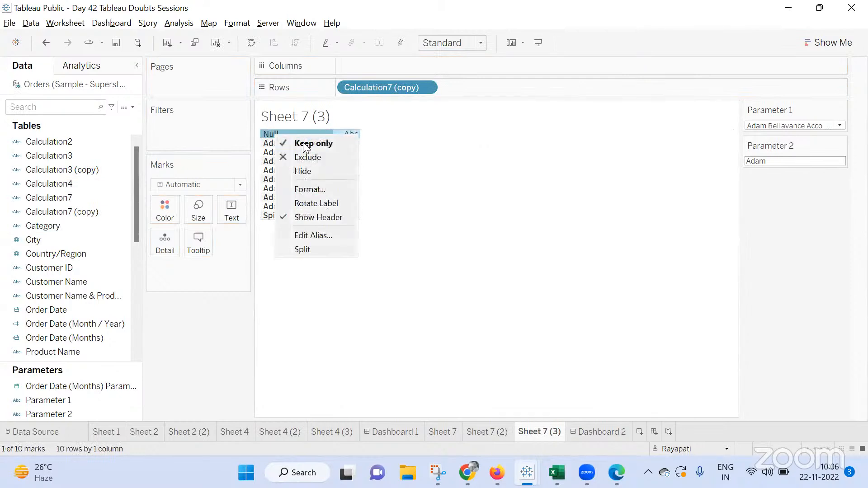
left_click(311, 171)
Add Sheet 7 (3) to Dashboard 2 beside Sheet 7 (2) and hide its title
left_click(596, 432)
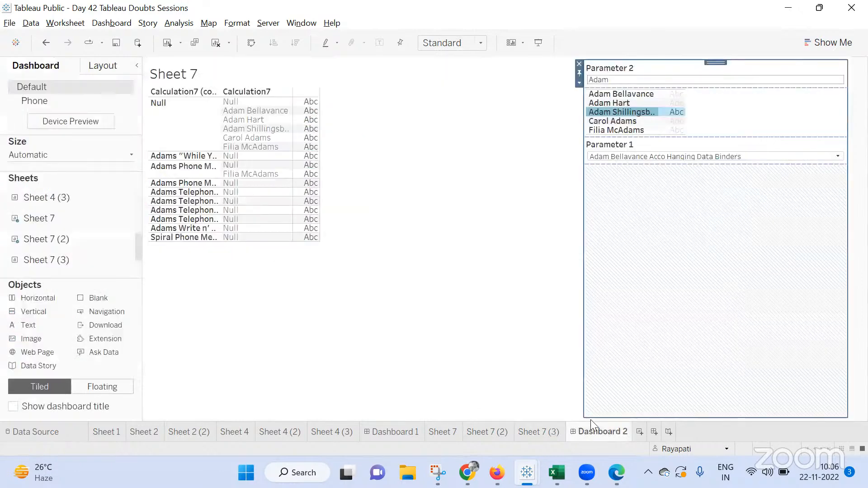
mouse_move(50, 260)
left_mouse_down()
mouse_move(846, 65)
mouse_move(817, 118)
mouse_move(803, 125)
left_mouse_up()
mouse_move(770, 224)
left_mouse_down()
mouse_move(528, 293)
mouse_move(458, 353)
left_mouse_up()
left_click_drag(212, 453, 212, 453)
mouse_move(28, 297)
left_mouse_down()
mouse_move(108, 276)
mouse_move(785, 184)
left_mouse_up()
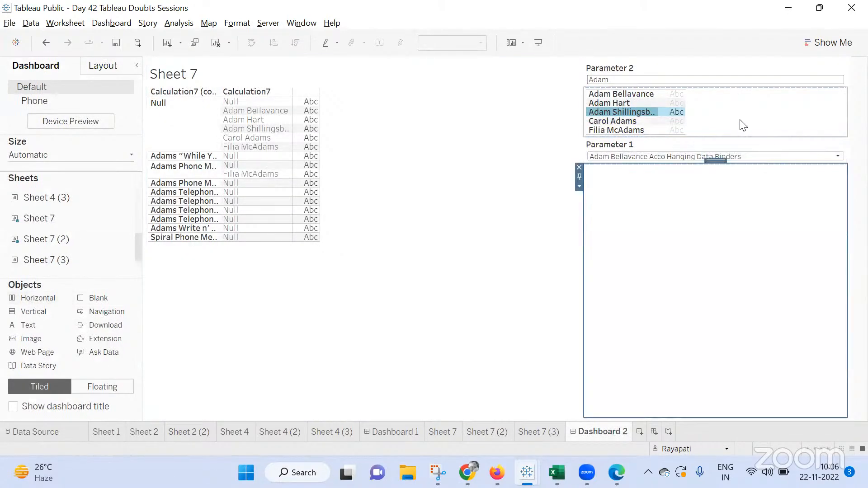
left_click(737, 118)
left_click(703, 162)
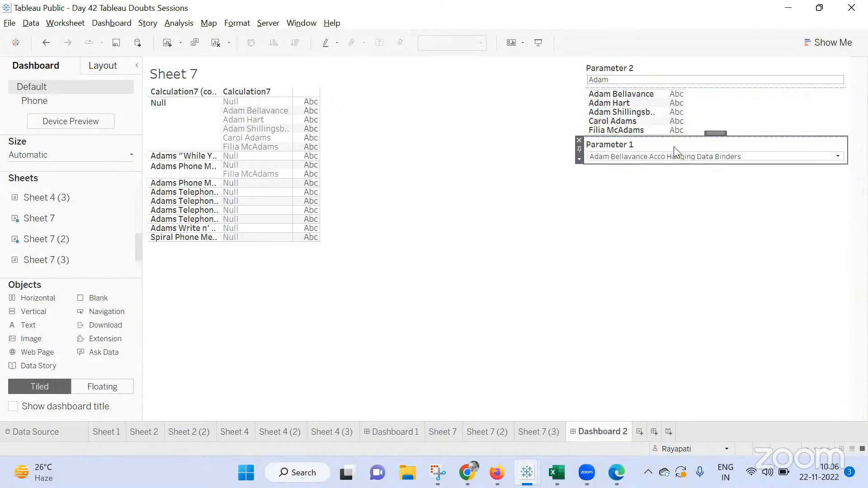
left_click(579, 141)
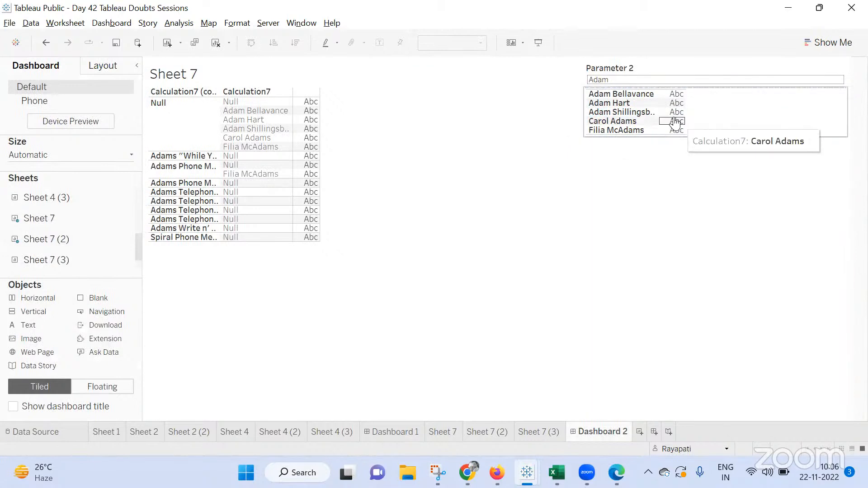
left_click(675, 113)
left_click_drag(717, 85, 657, 178)
left_click_drag(61, 259, 759, 118)
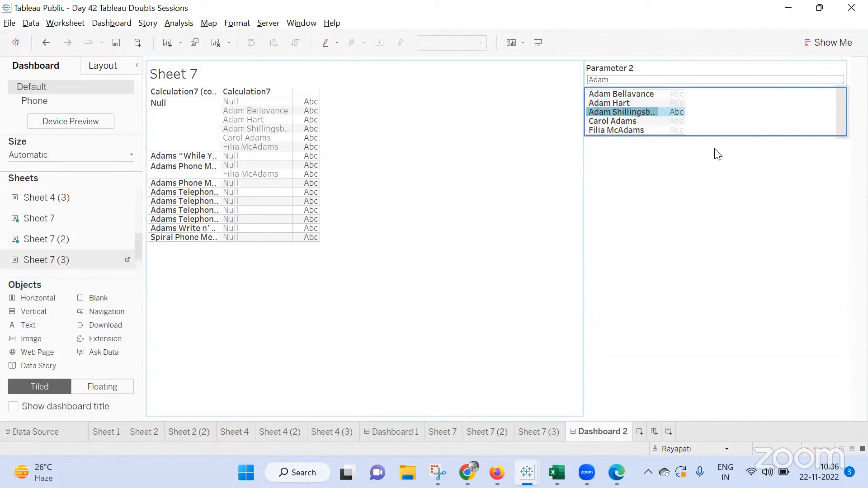
left_click_drag(718, 154, 719, 151)
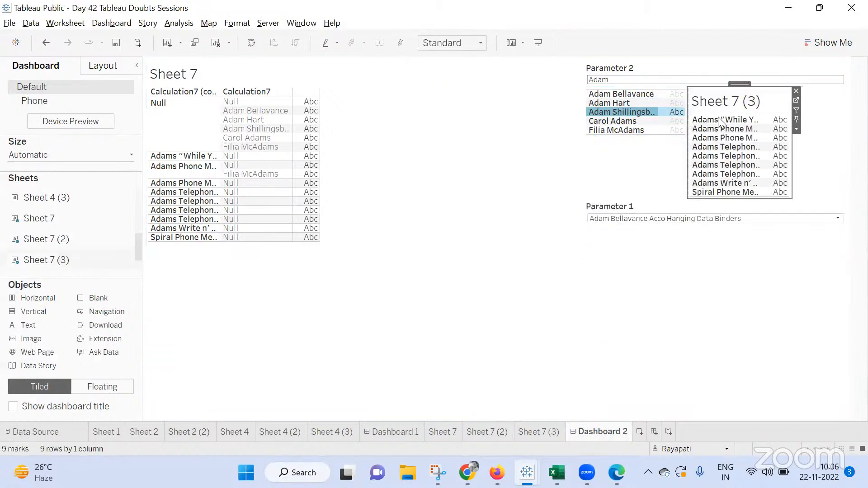
right_click(720, 104)
left_click(744, 137)
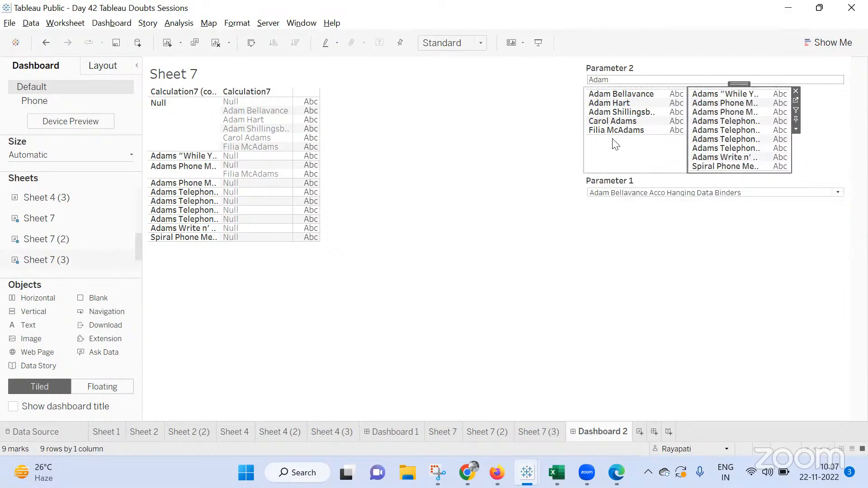
Enter Ram as the Parameter 2 value and scroll through the filtered product list
left_click(616, 81)
type("Ra")
key("Return")
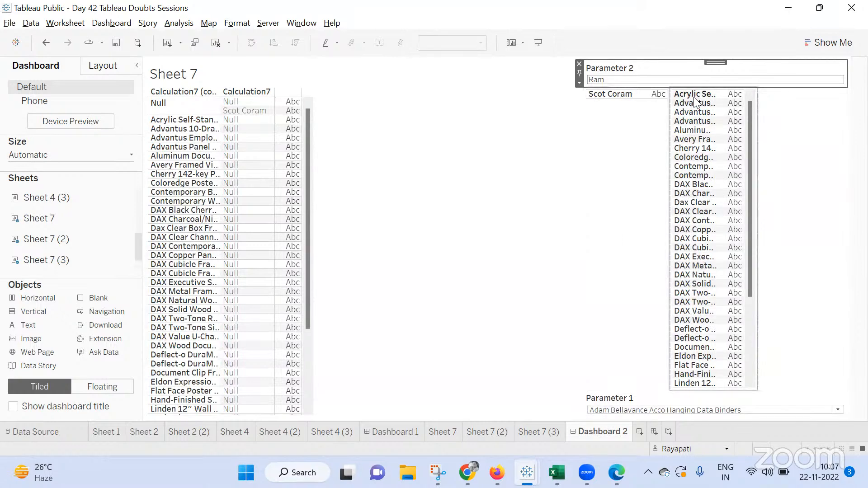
scroll(731, 305, "down", 1)
scroll(731, 306, "down", 3)
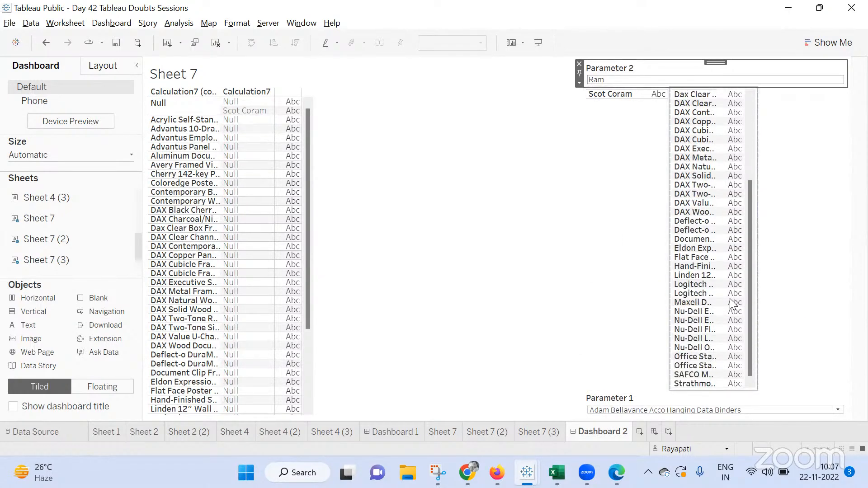
scroll(731, 306, "up", 4)
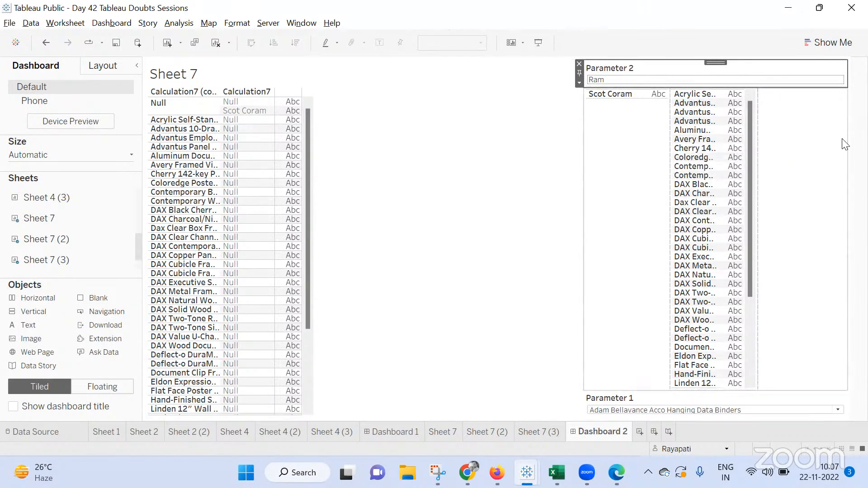
Add a vertical container and stack Sheet 7 (3) below Sheet 7 (2) on the dashboard
left_click(658, 163)
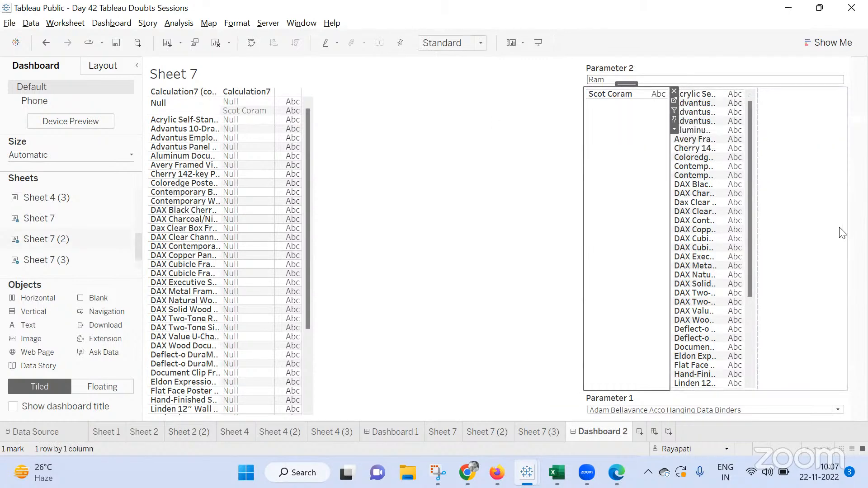
left_click_drag(24, 311, 642, 387)
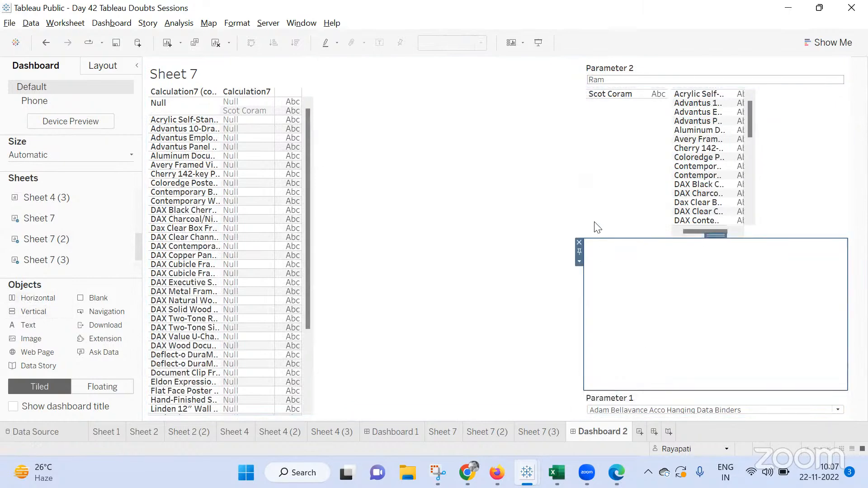
left_click(663, 153)
mouse_move(626, 83)
left_mouse_down()
mouse_move(691, 264)
mouse_move(708, 203)
left_mouse_up()
left_click(621, 94)
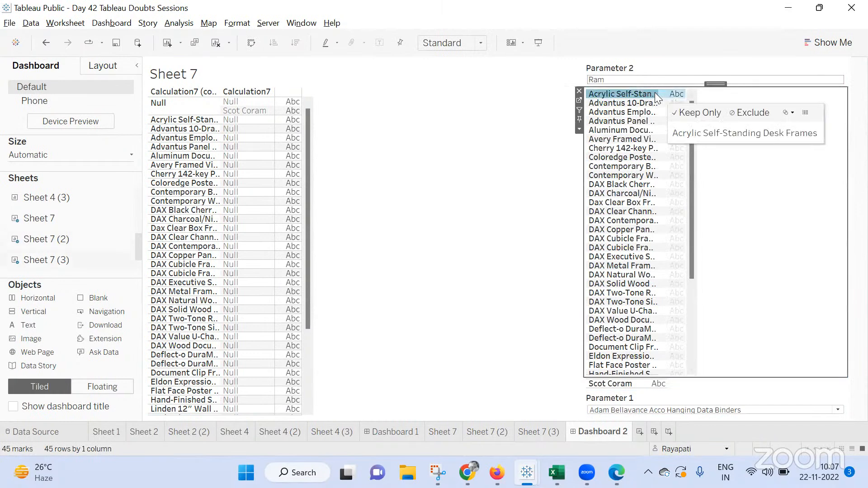
left_click_drag(713, 83, 690, 392)
left_click(764, 226)
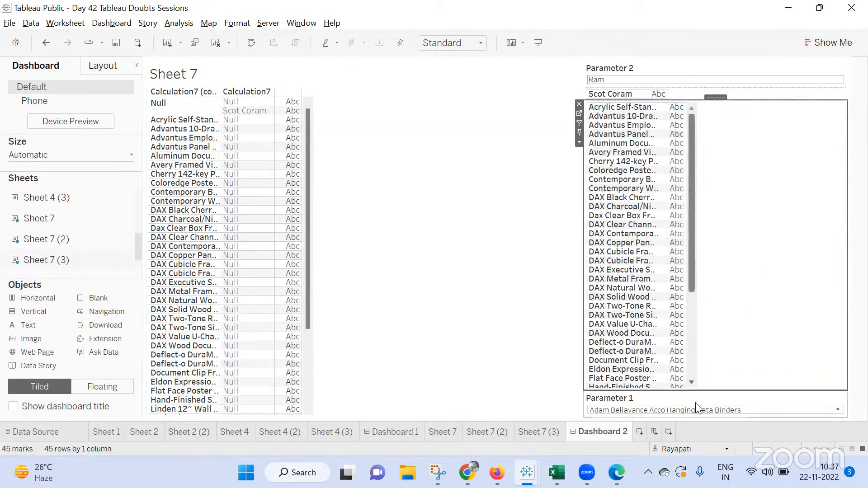
Remove the Parameter 1 control from the dashboard
left_click(694, 404)
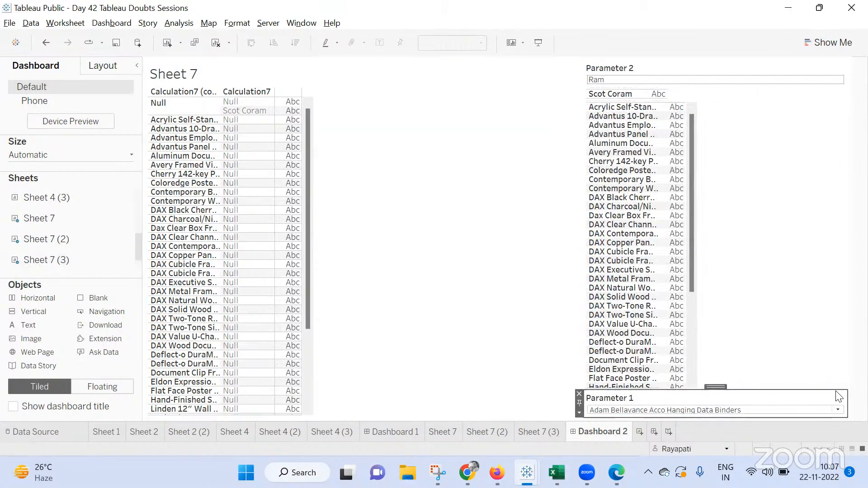
left_click(579, 394)
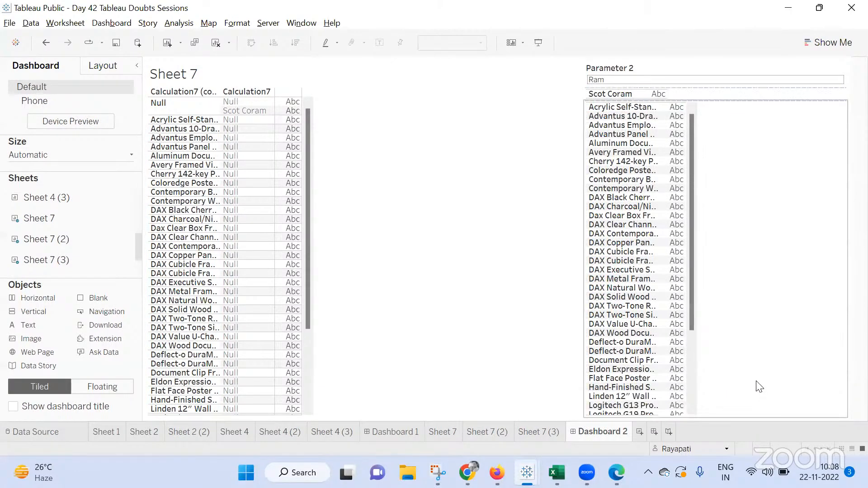
left_click(665, 179)
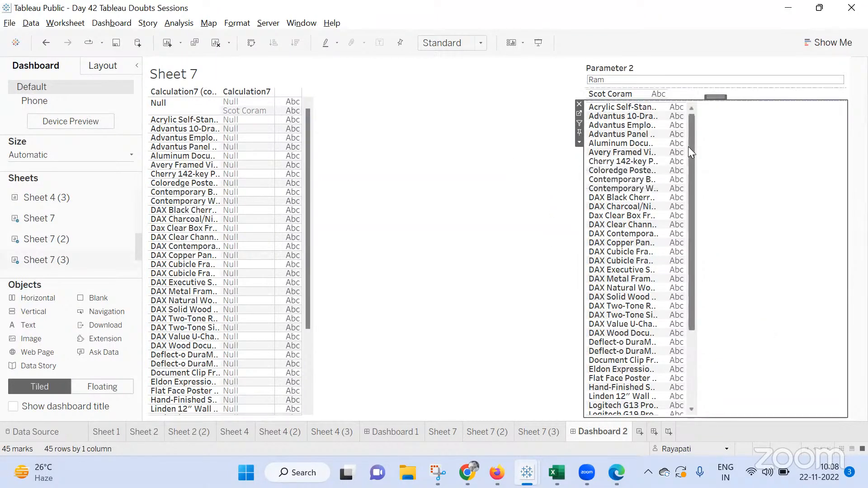
left_click_drag(689, 161, 699, 77)
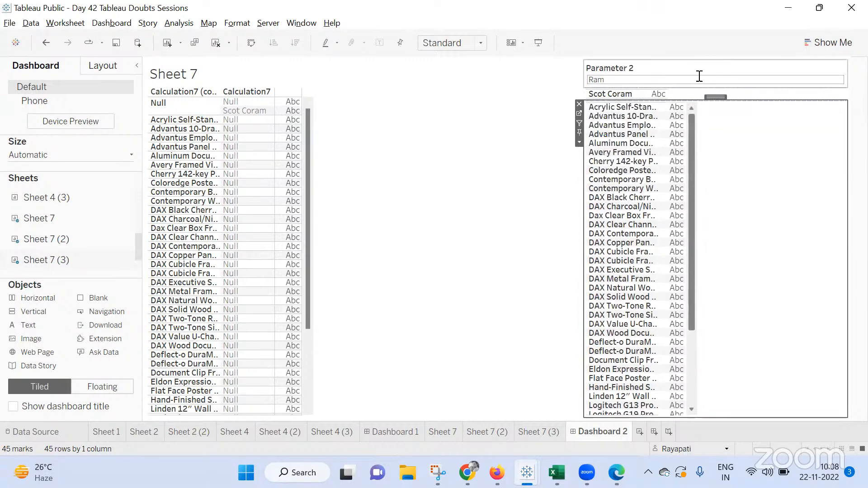
left_click(599, 110)
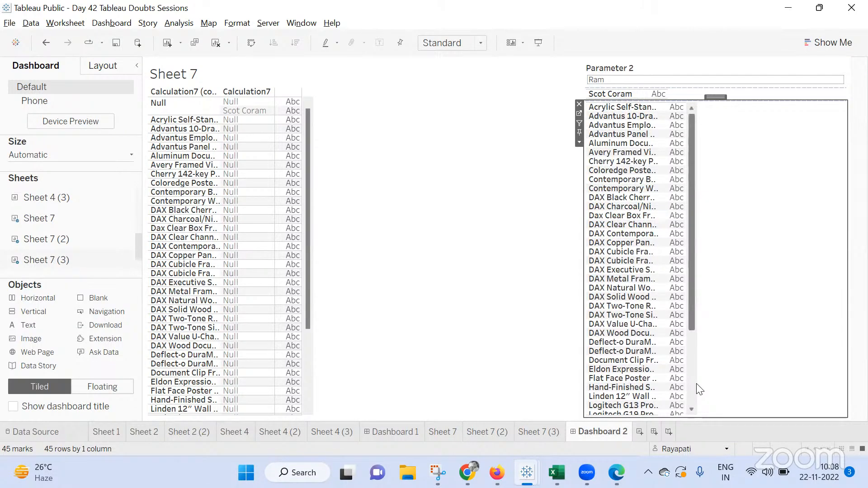
Set the Parameter 2 value to Adam
left_click(610, 80)
type("Ada")
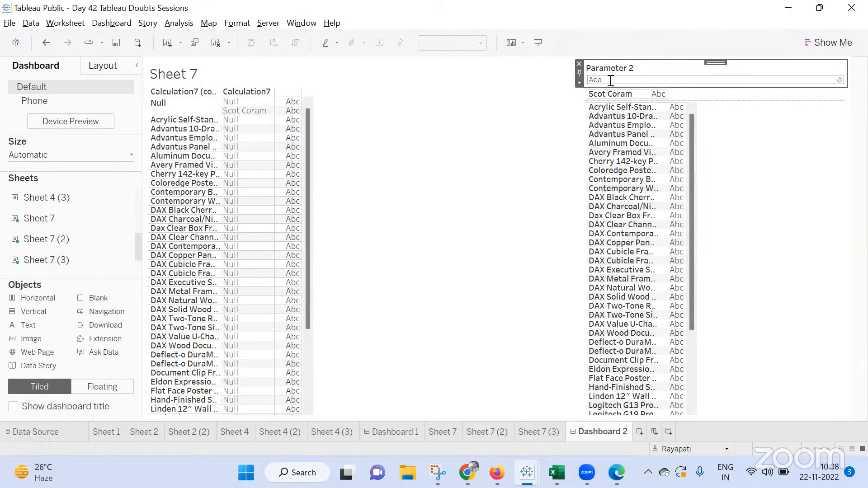
type("m")
key("Return")
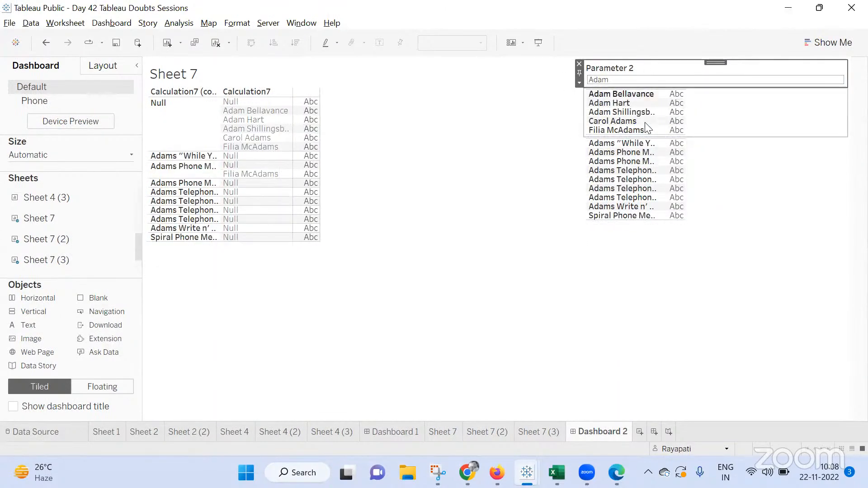
Switch to the Google Meet window in Chrome
left_click(468, 471)
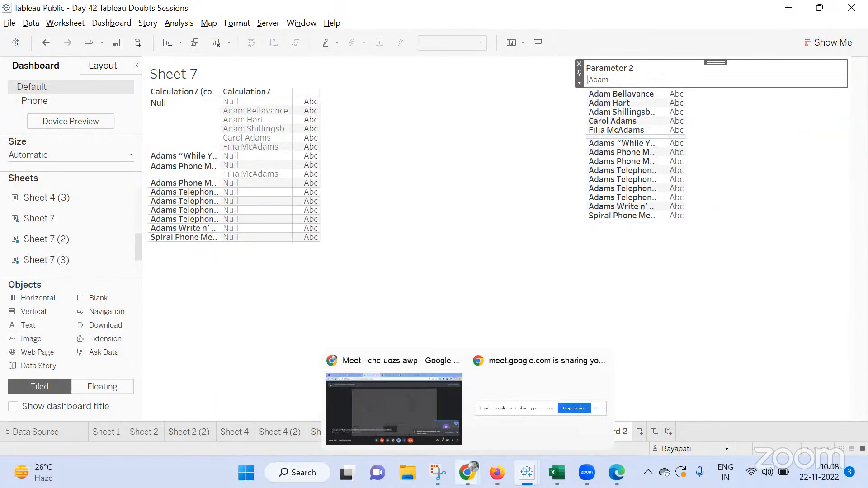
left_click(395, 408)
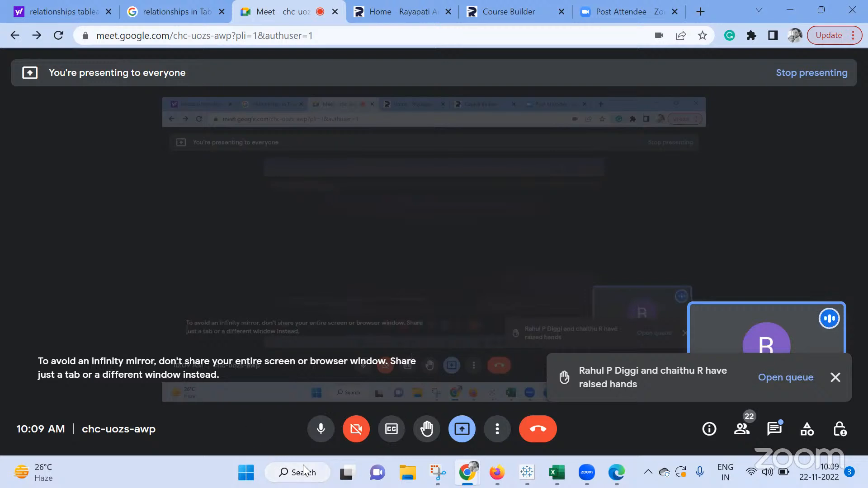
Open Paint from the Windows search
left_click(294, 472)
type("paint")
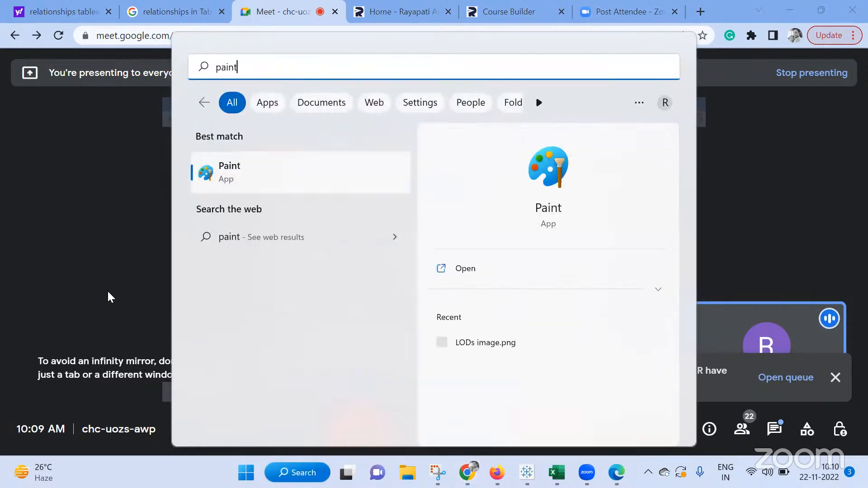
left_click(286, 167)
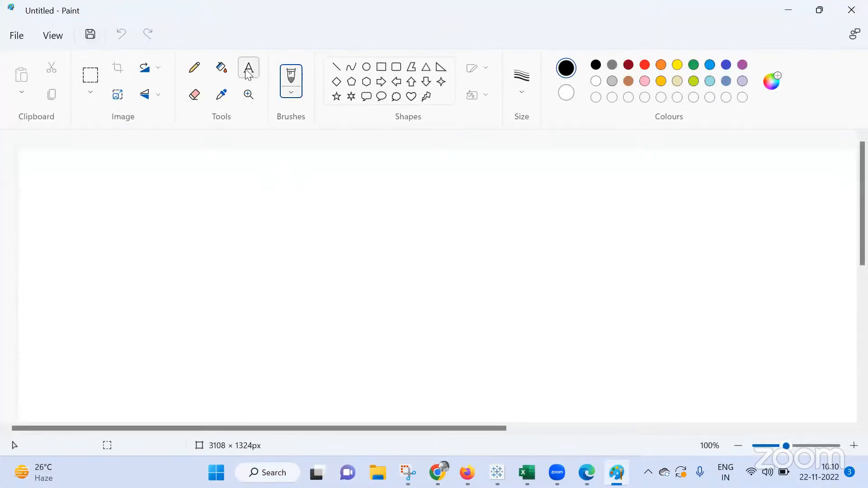
Draw a rectangle about 350 × 409 px and, beside it, a rounded rectangle about 204 × 291 px
left_click(381, 68)
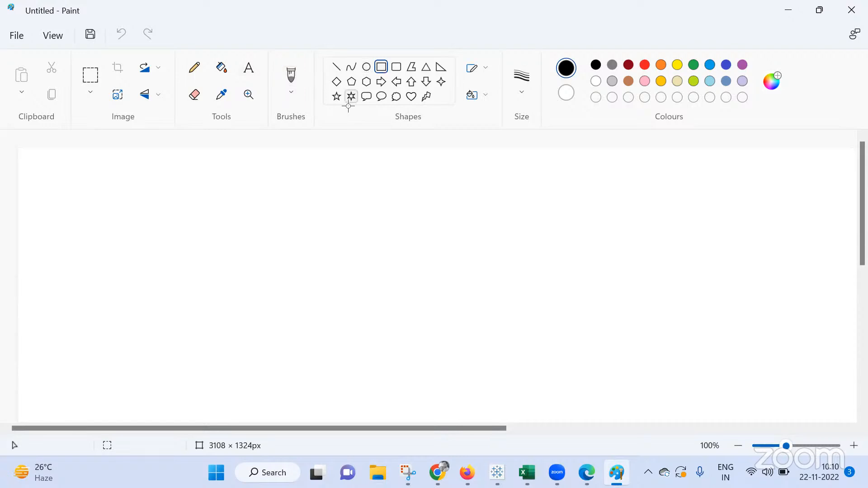
mouse_move(116, 191)
left_mouse_down()
mouse_move(254, 364)
mouse_move(275, 376)
left_mouse_up()
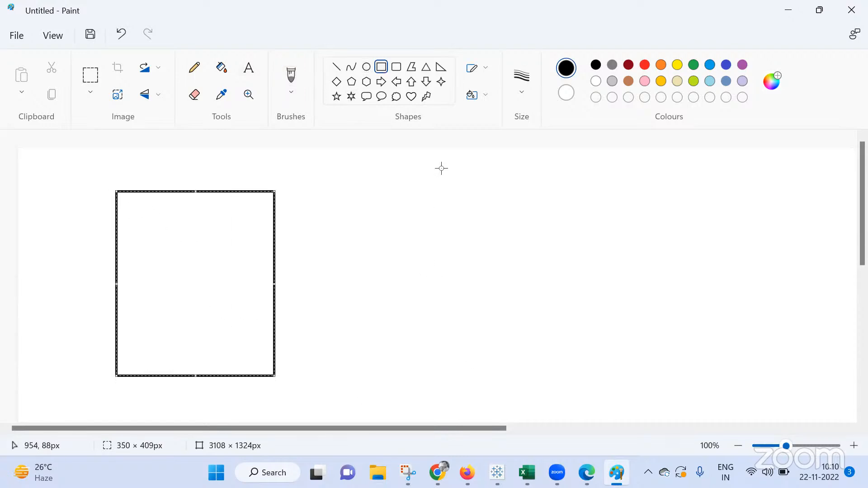
left_click(396, 68)
left_click_drag(384, 211, 475, 342)
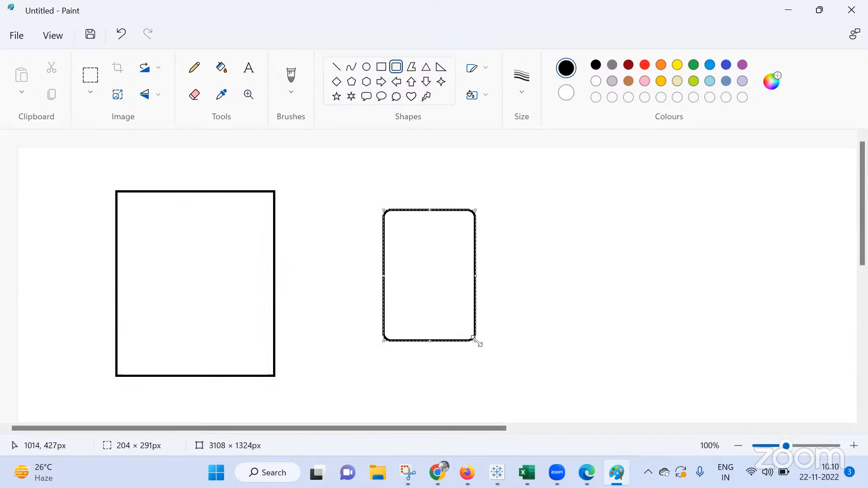
left_click(519, 271)
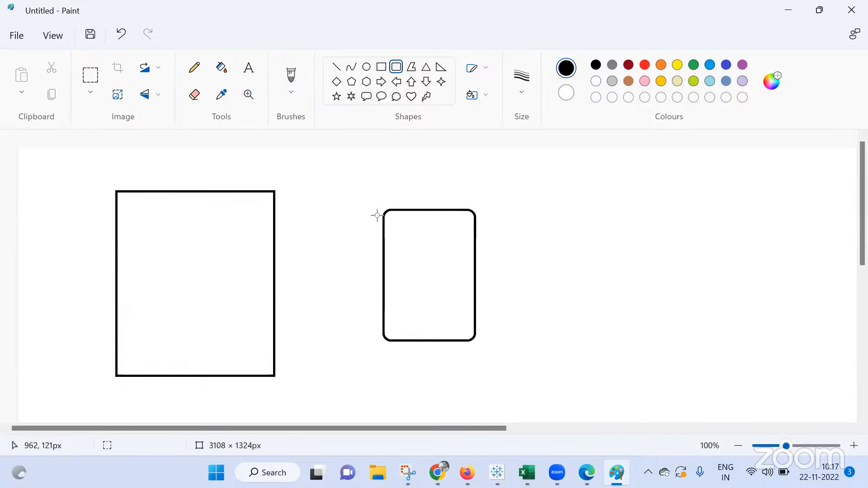
Draw a horizontal bar about 192 px long crossing the large rectangle's edge and a vertical bar about 305 px inside it
left_click_drag(225, 276, 312, 277)
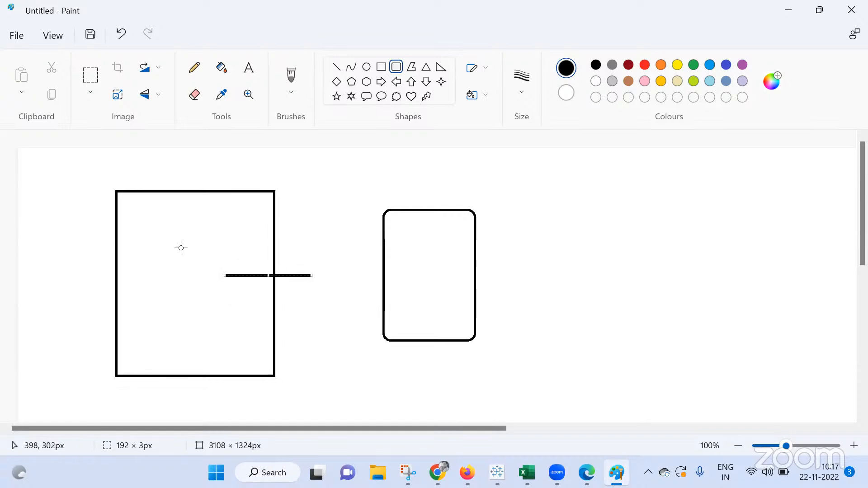
left_click_drag(165, 203, 165, 341)
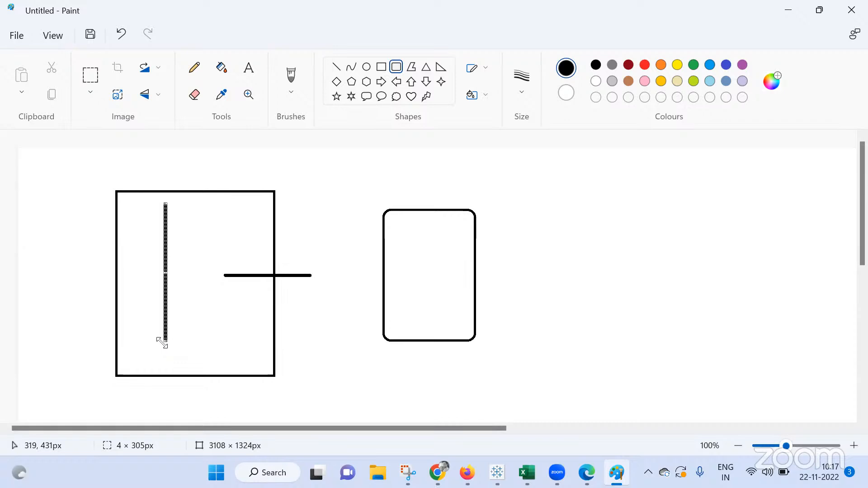
left_click(399, 238)
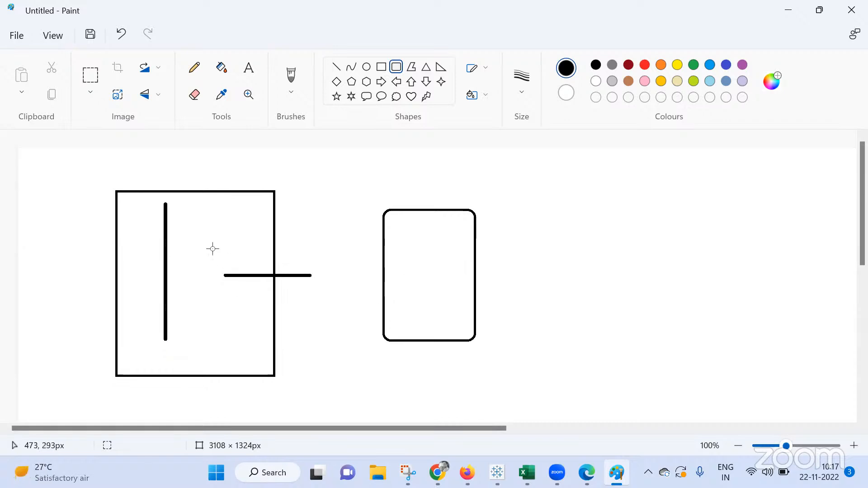
Draw a small rounded square about 49 × 50 px in the rounded rectangle and one about 46 × 73 px on the vertical bar
left_click_drag(388, 233, 410, 256)
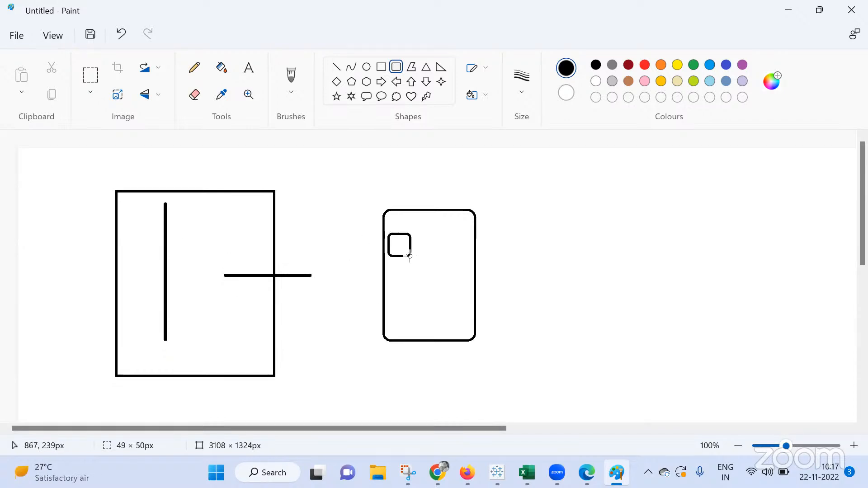
left_click(402, 299)
left_click_drag(150, 317, 171, 349)
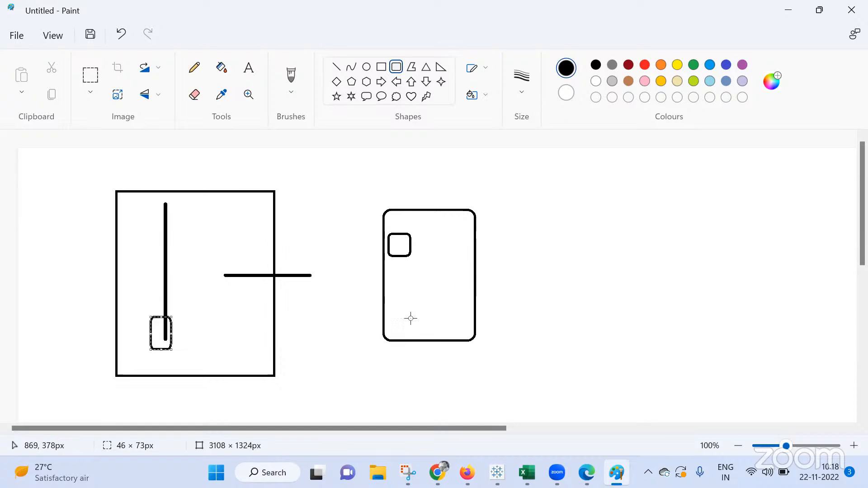
left_click(574, 305)
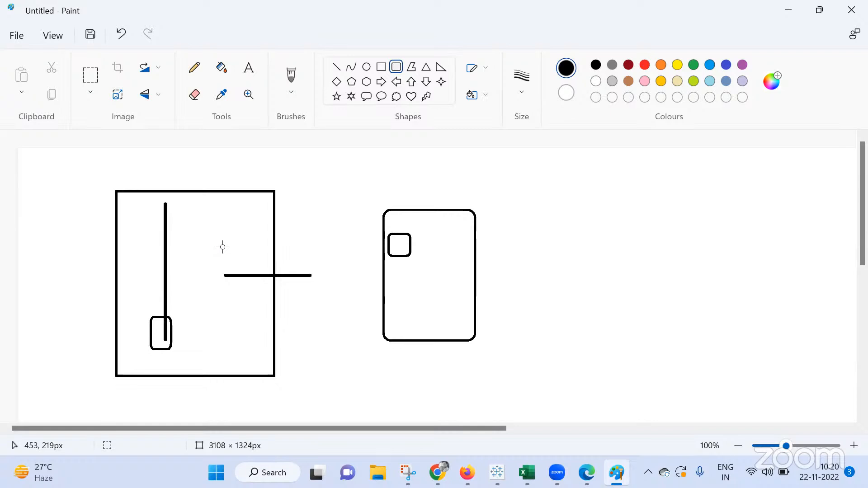
Switch to the Day 42 Tableau workbook, open the Orders logical table on the data source page, and join the People table
mouse_move(497, 473)
left_click(517, 415)
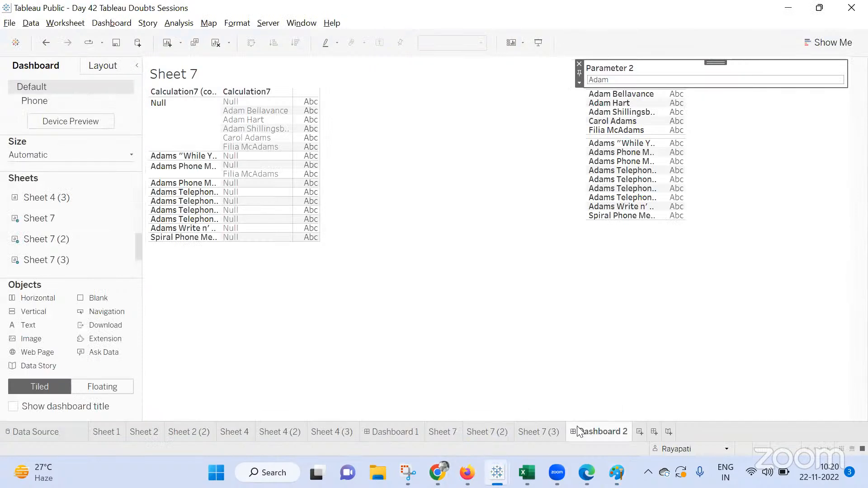
left_click(54, 429)
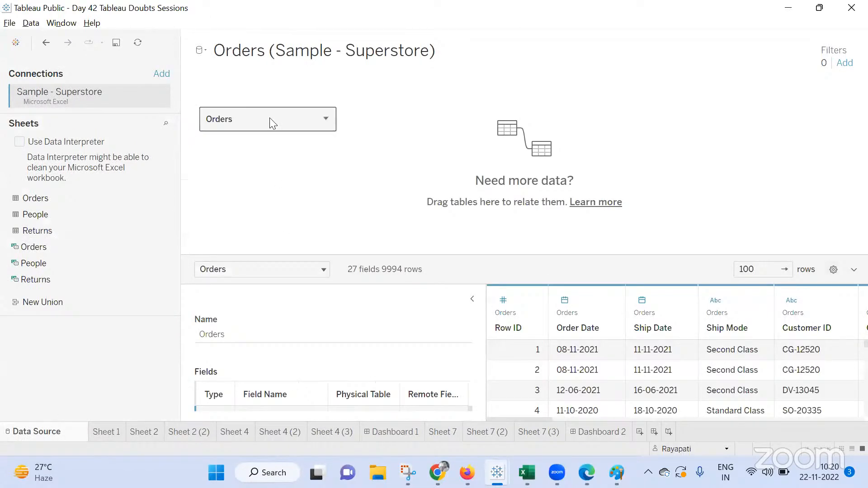
double_click(273, 121)
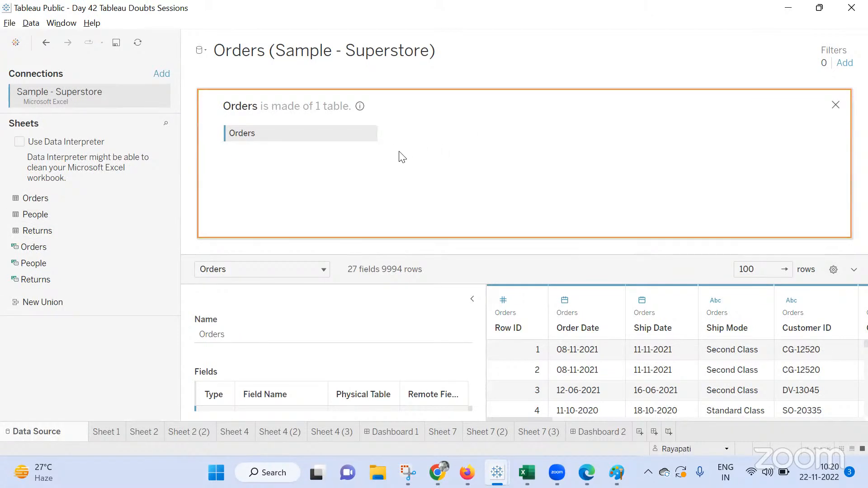
left_click_drag(403, 157, 399, 155)
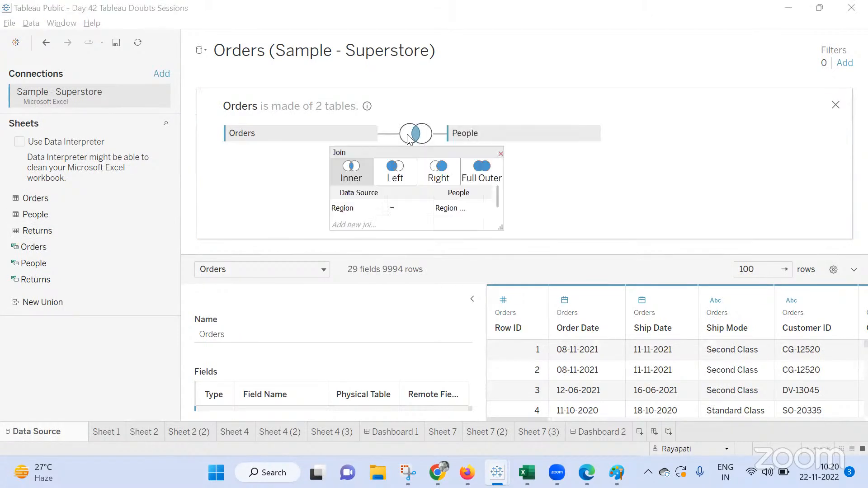
Inspect the Region join clause by opening a join calculation, then close the join dialog
left_click(373, 208)
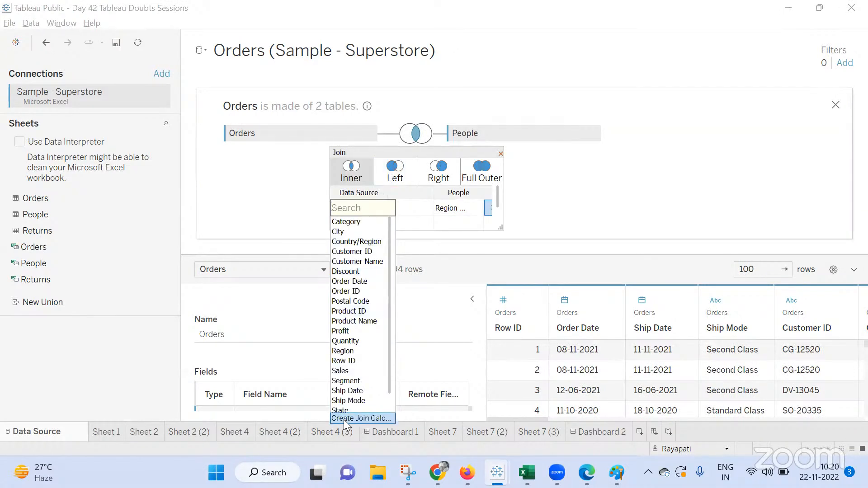
left_click(359, 417)
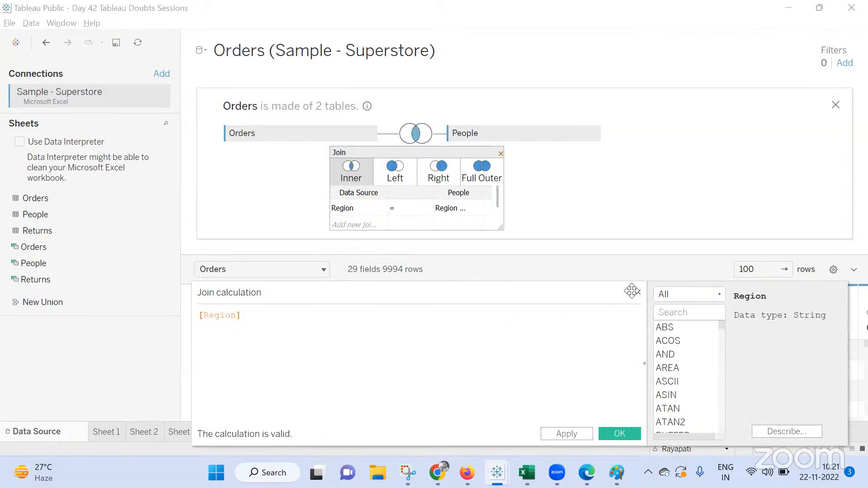
left_click(638, 293)
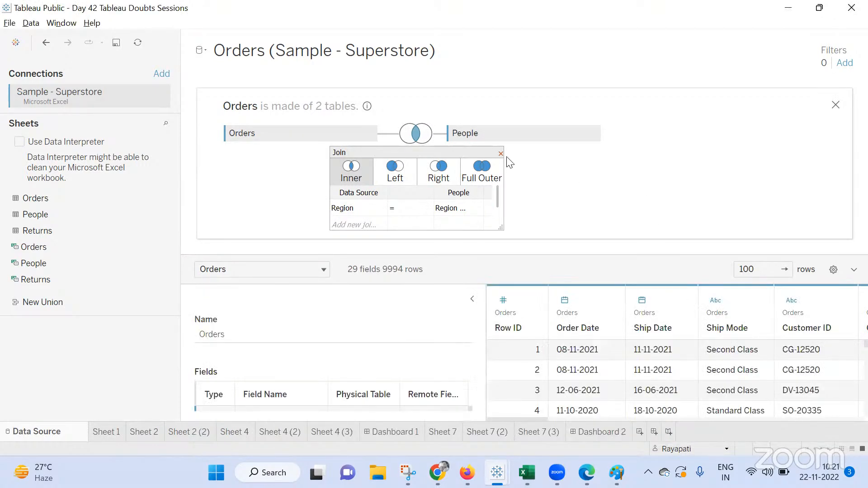
left_click(509, 171)
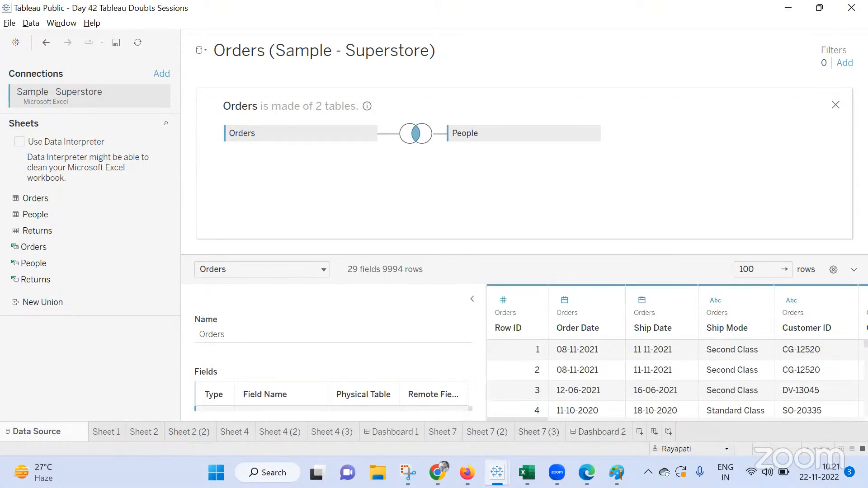
mouse_move(436, 473)
left_click(392, 426)
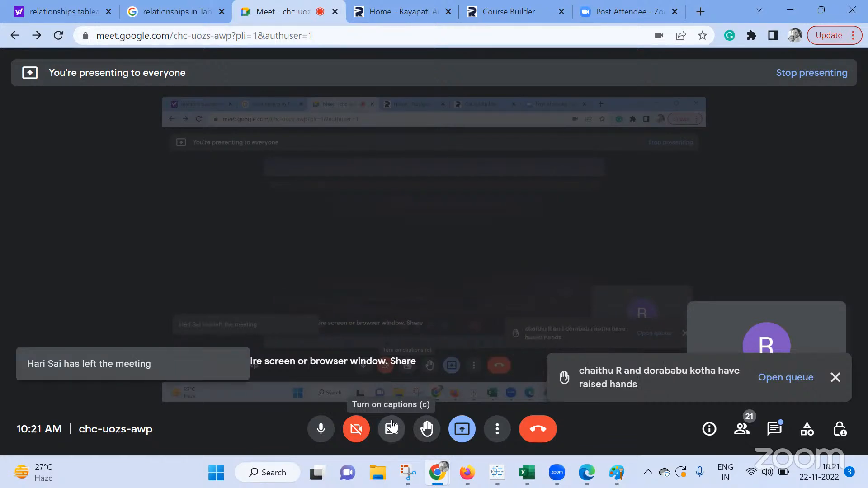
mouse_move(527, 472)
mouse_move(497, 472)
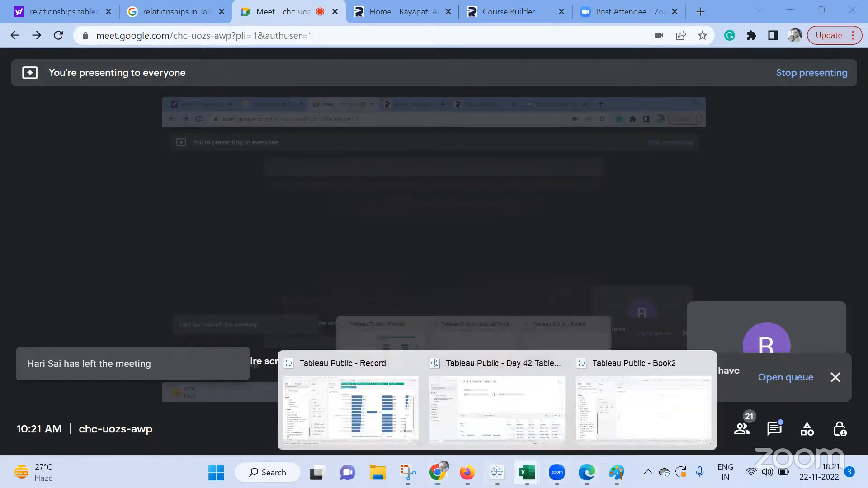
left_click(523, 404)
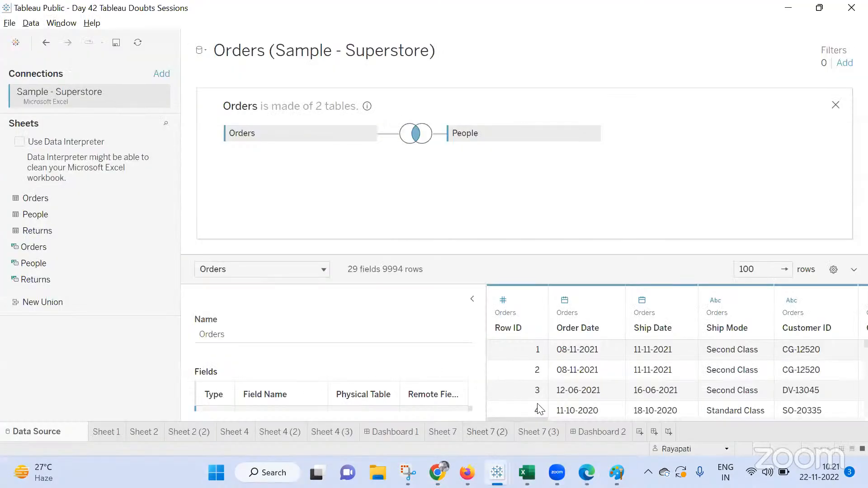
Clear Sheet 7 and place State on Rows
left_click(441, 431)
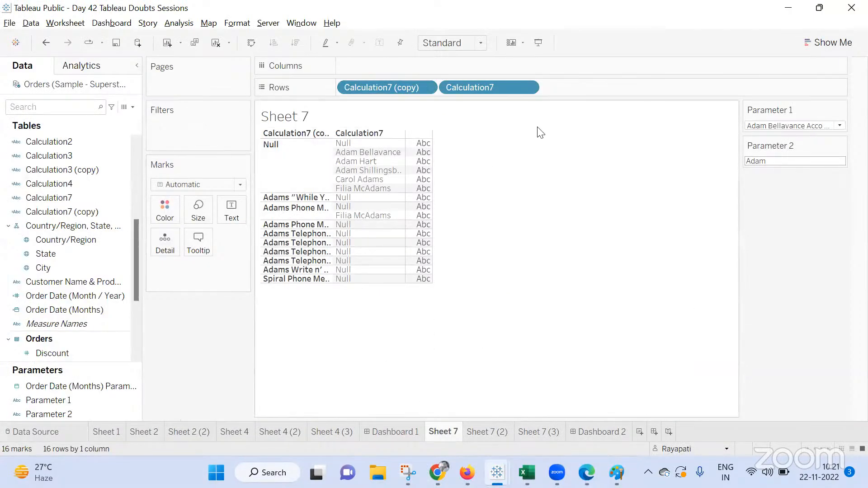
left_click(215, 42)
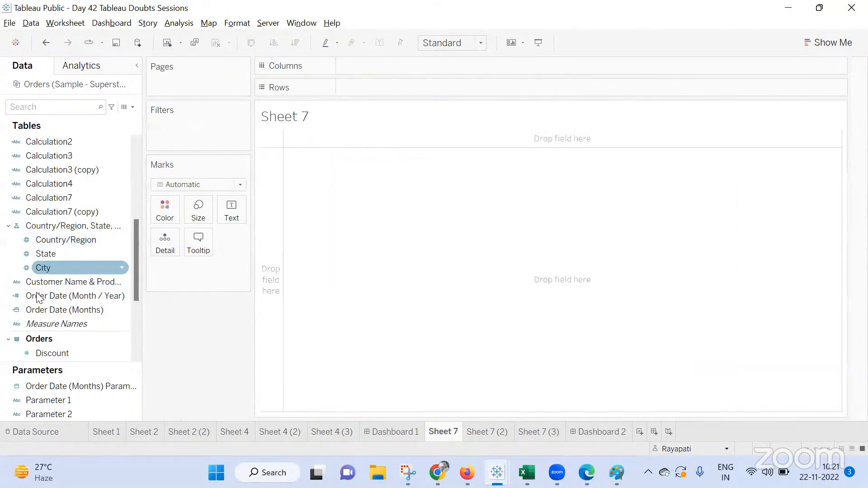
scroll(48, 288, "down", 2)
scroll(48, 286, "up", 4)
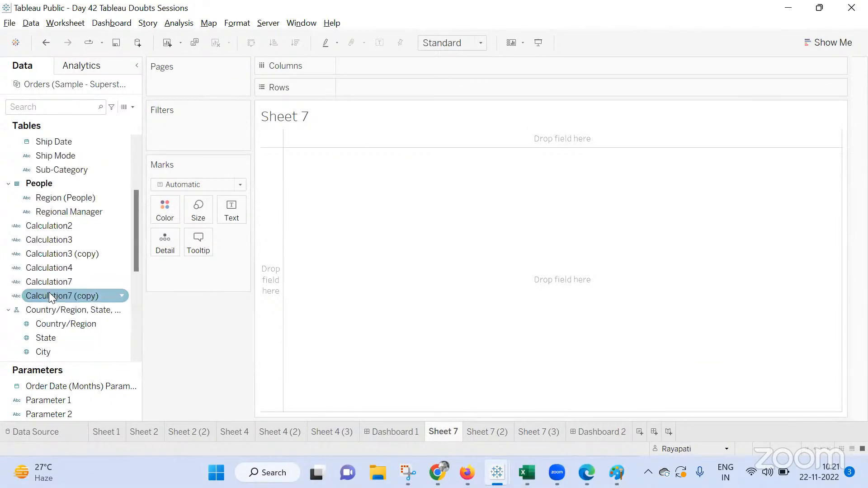
scroll(49, 292, "down", 1)
left_click_drag(46, 296, 395, 91)
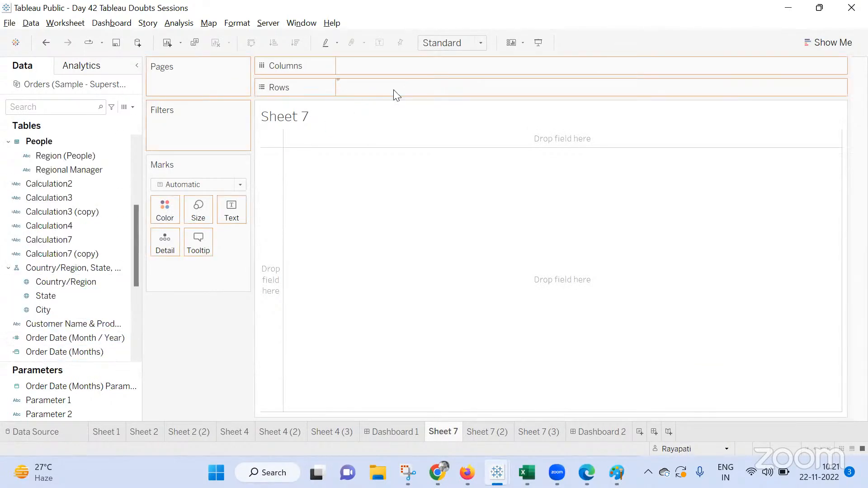
Create a calculated field Calculation8 with the formula SIZE()
left_click(133, 107)
left_click(400, 315)
type("size")
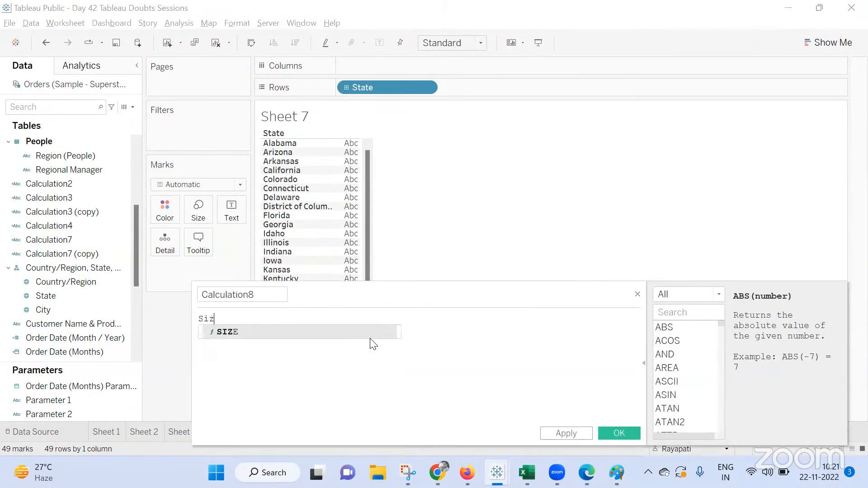
key("Return")
left_click(624, 436)
Add Calculation8 to Detail and replace the sheet title with the inserted AGG(Calculation8) value
left_click_drag(48, 352, 182, 260)
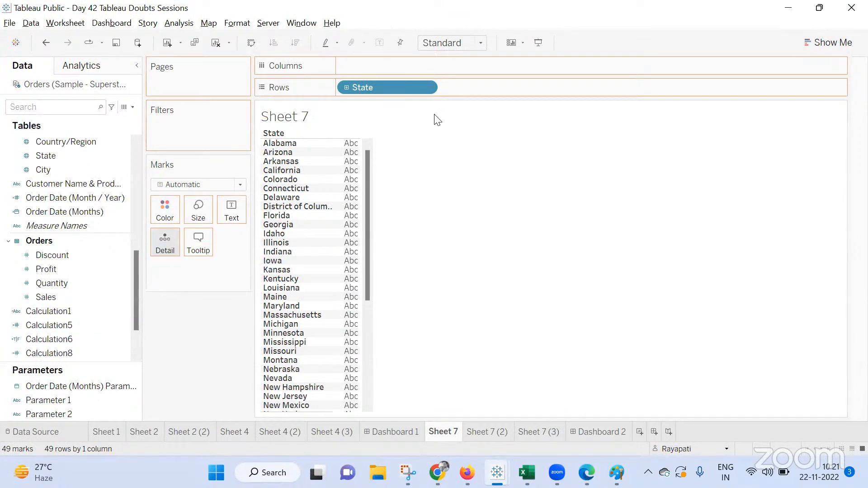
double_click(310, 117)
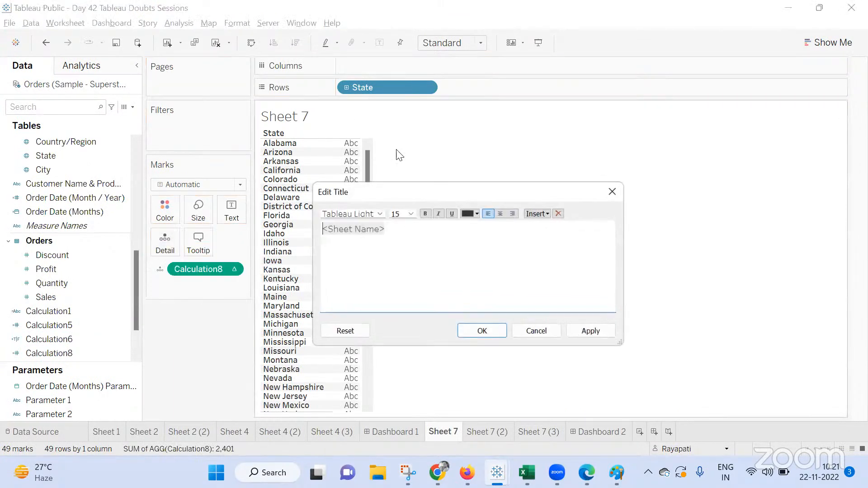
left_click_drag(446, 229, 320, 229)
left_click(537, 214)
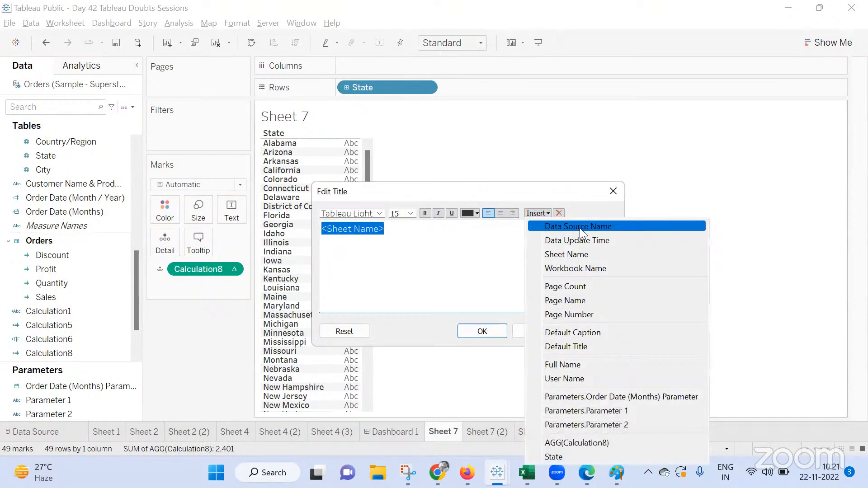
left_click(563, 443)
left_click(592, 332)
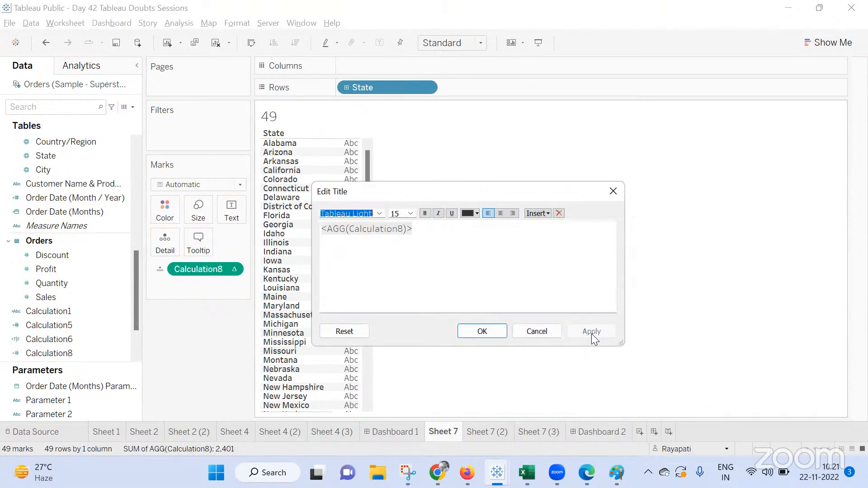
left_click(482, 331)
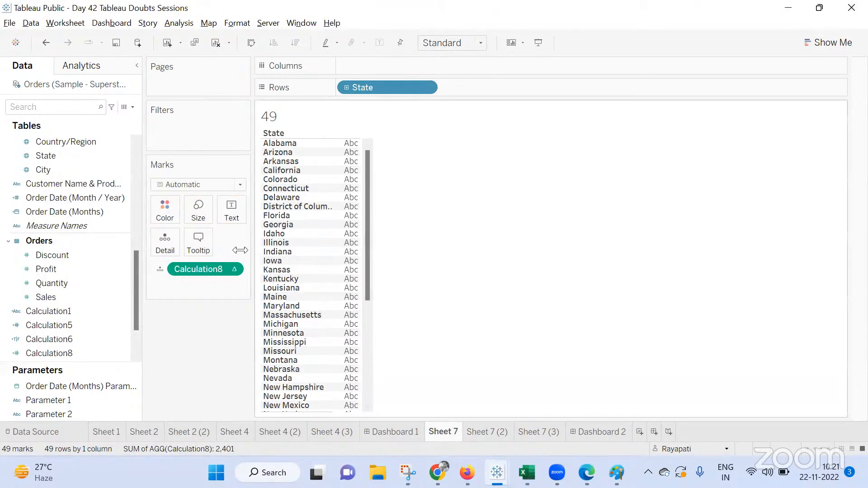
Show the State filter for the sheet and exclude Alabama and Arizona from it
right_click(403, 88)
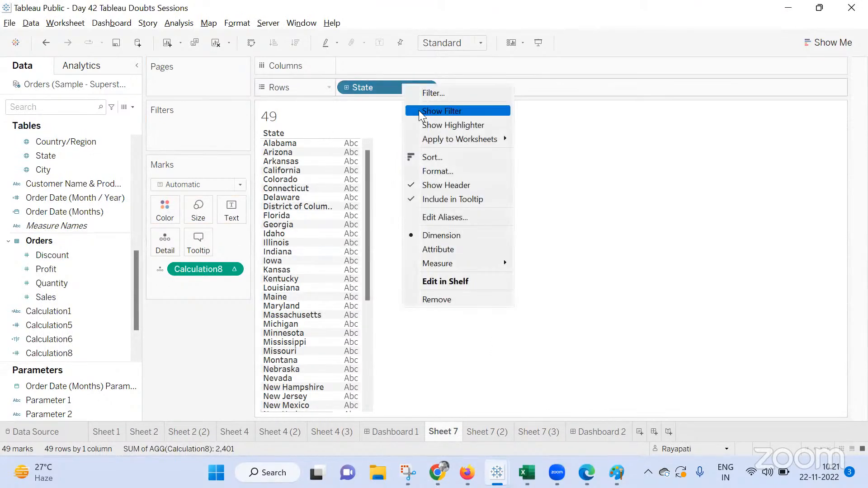
left_click(280, 119)
left_click(752, 139)
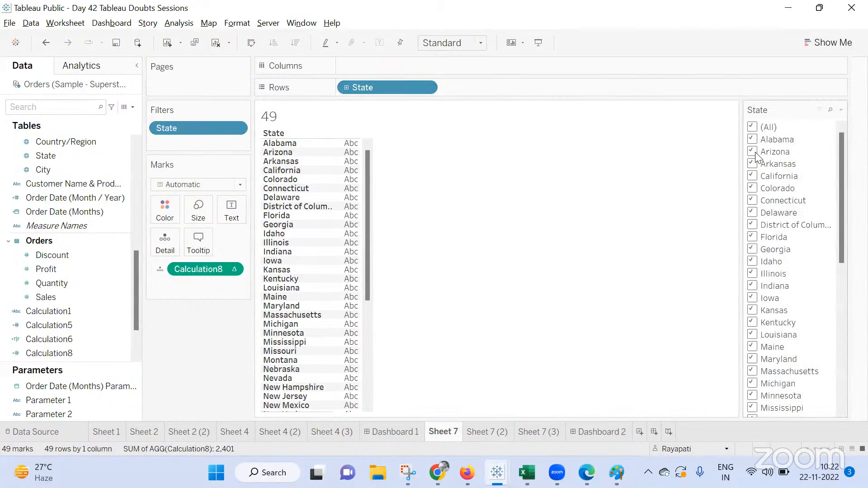
left_click(753, 153)
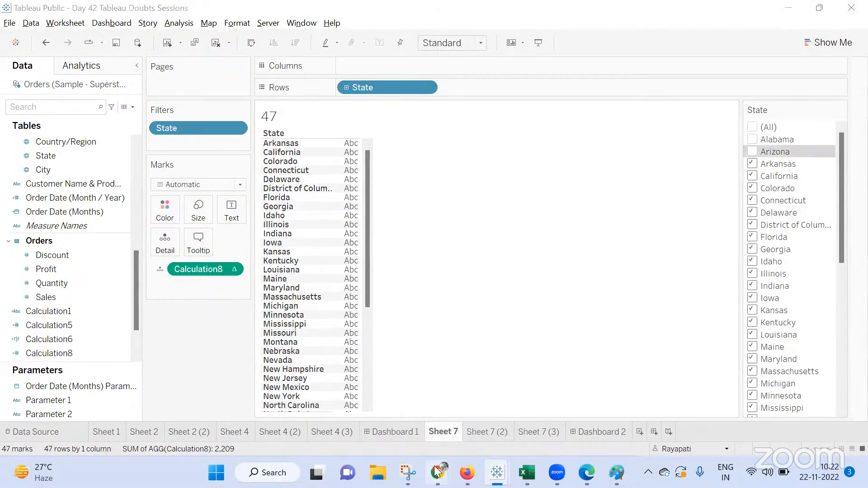
mouse_move(437, 472)
left_click(391, 428)
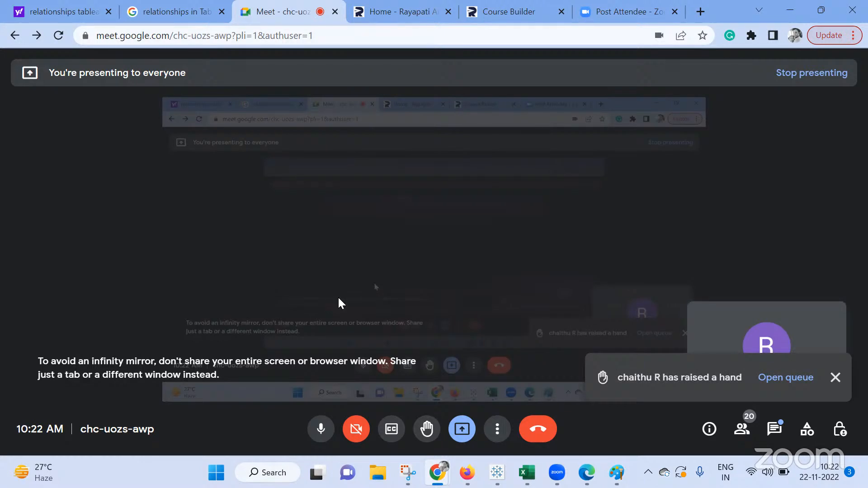
mouse_move(437, 472)
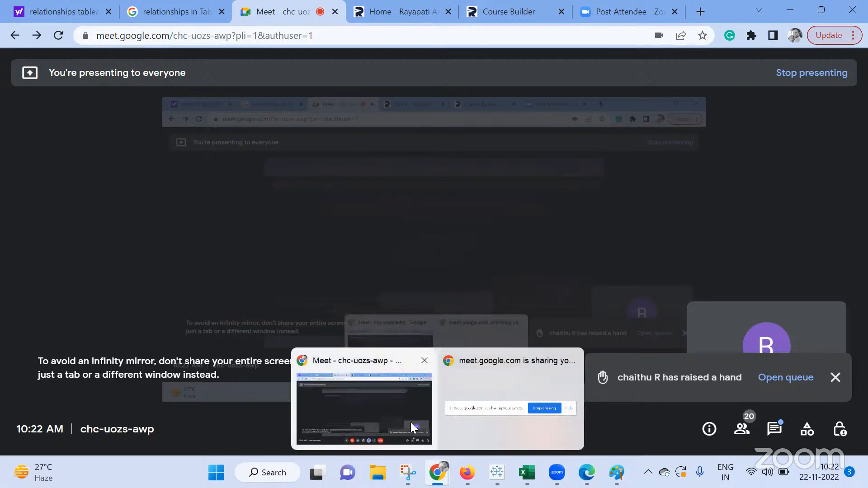
left_click(386, 408)
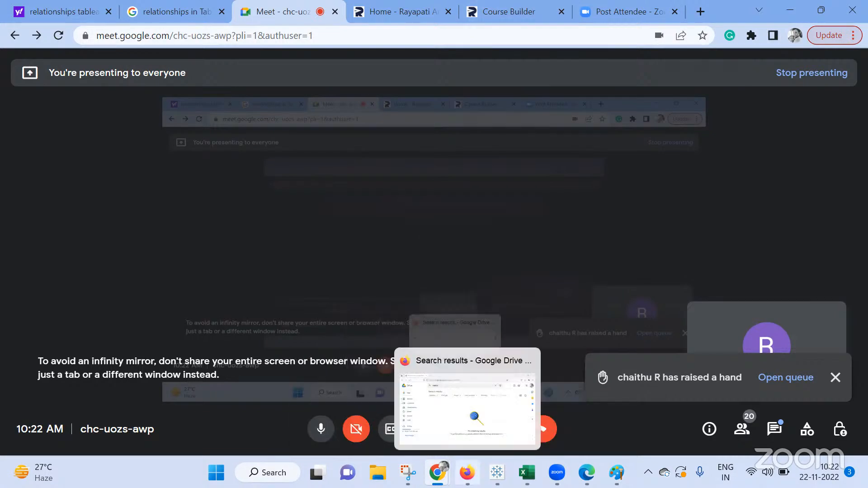
mouse_move(496, 473)
left_click(497, 411)
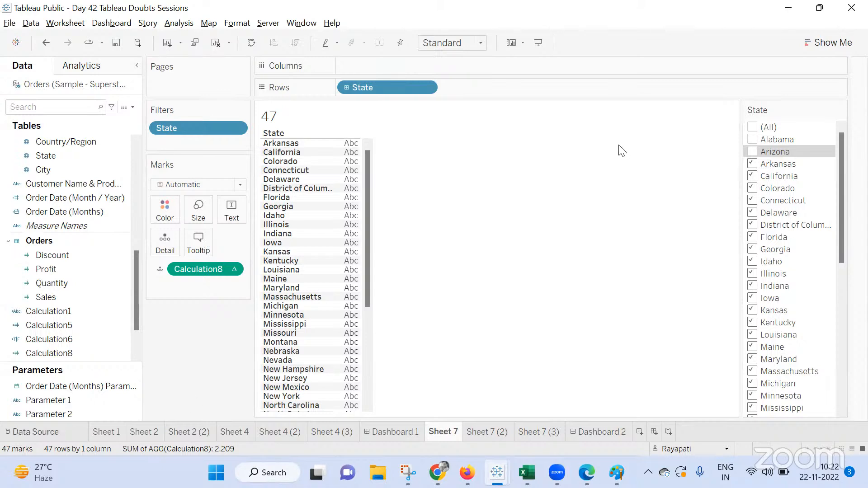
On the Data Source page, remove the Orders table from the canvas
left_click(72, 429)
left_click(835, 106)
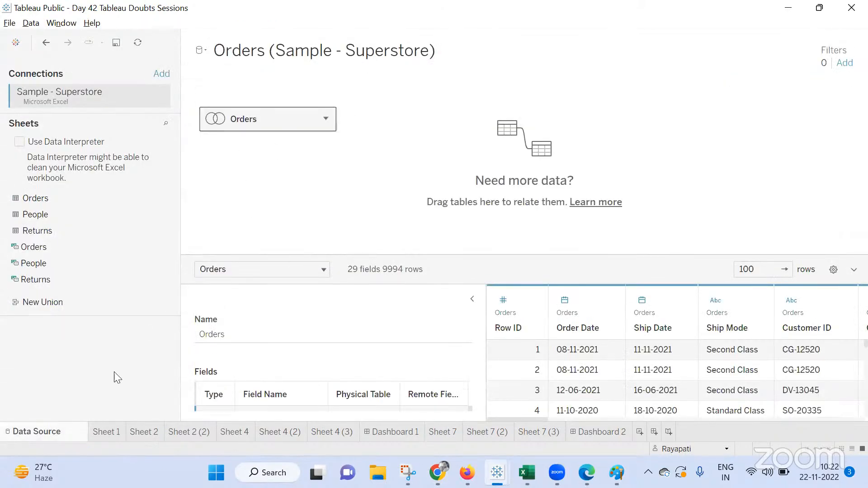
left_click_drag(247, 130, 144, 246)
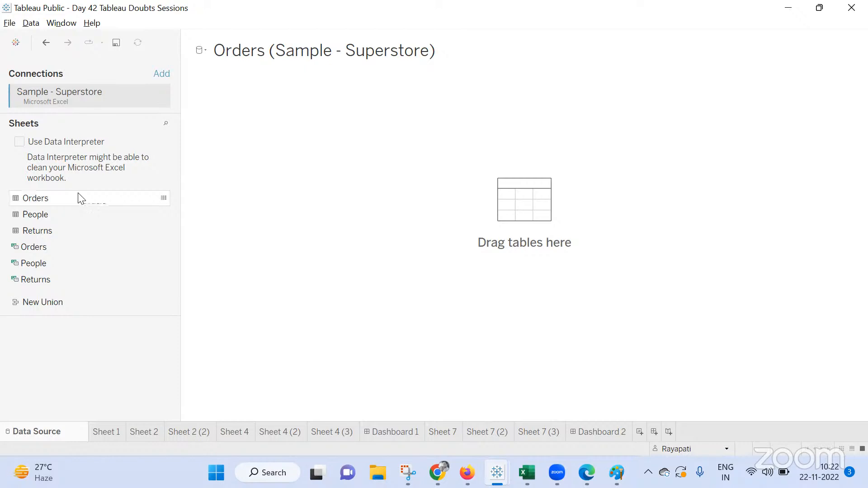
left_click(34, 199)
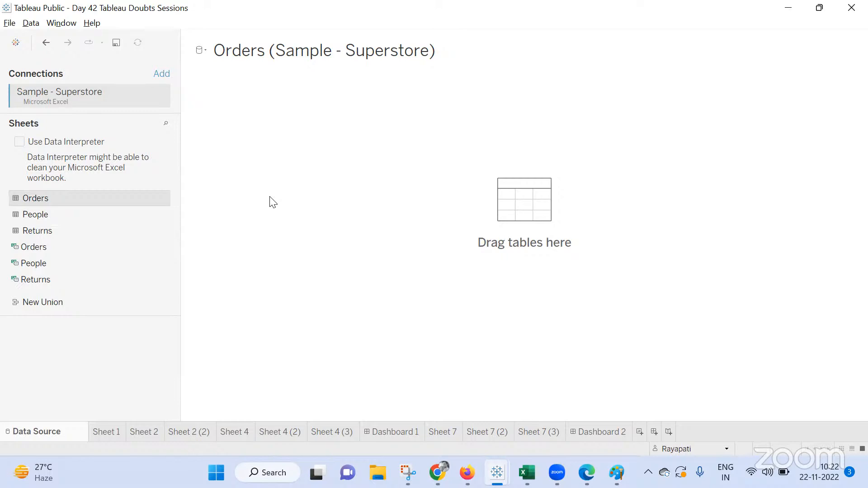
left_click(83, 323)
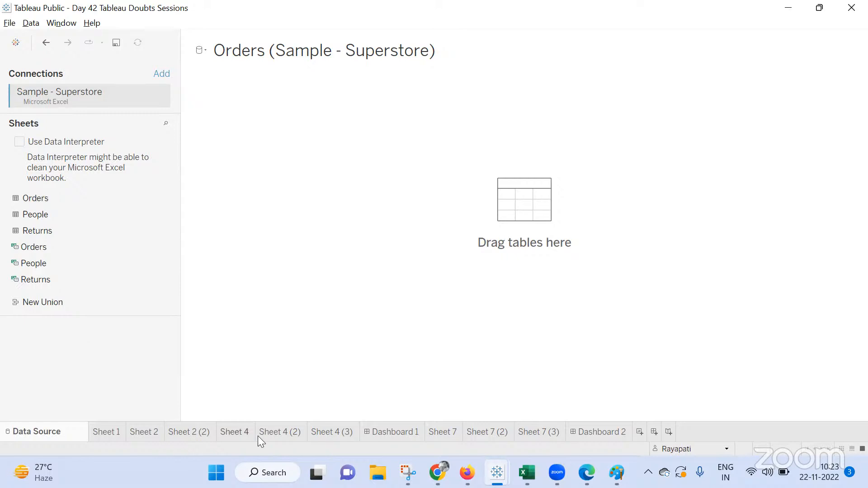
Switch to Paint and start a new blank canvas without saving the previous sketch
left_click(617, 472)
left_click(16, 36)
left_click(34, 59)
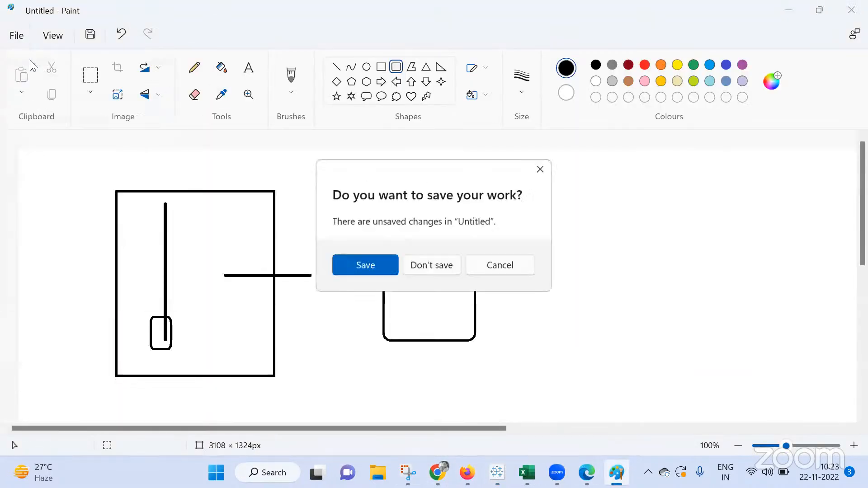
left_click(432, 268)
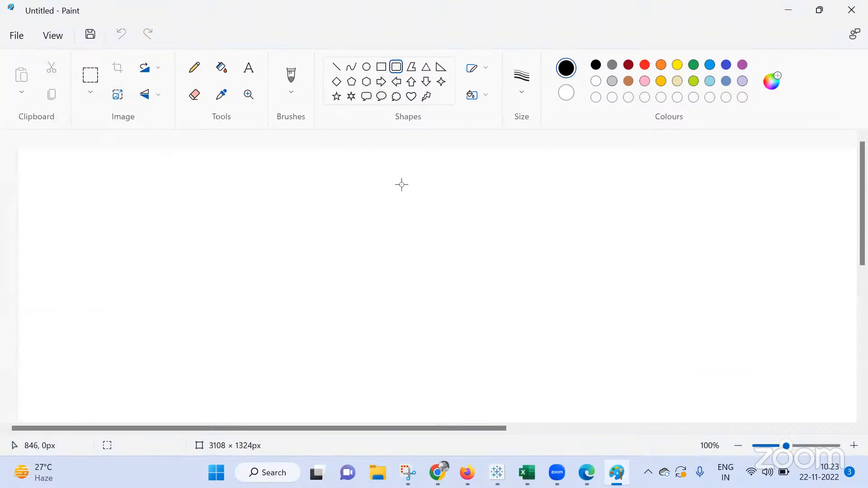
Draw two stacked rounded rectangles in the middle and a tall rectangle on the left of the canvas
left_click_drag(352, 178, 466, 260)
left_click(422, 306)
left_click_drag(357, 303, 473, 386)
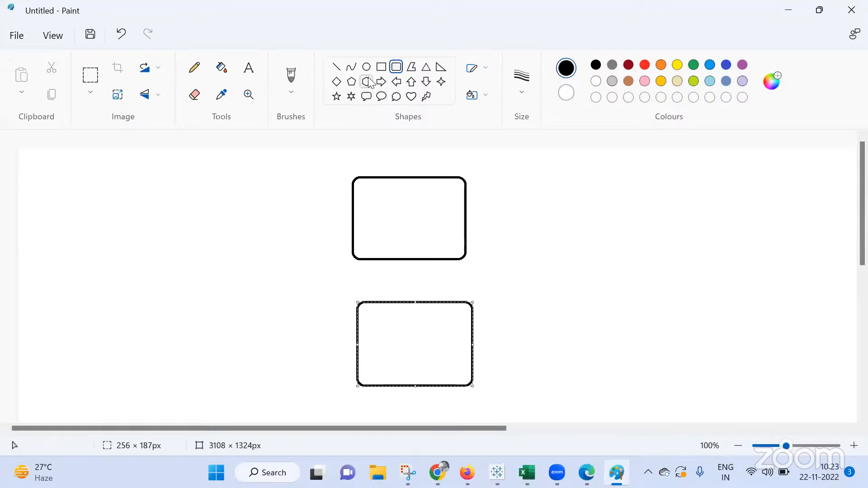
left_click(381, 66)
mouse_move(120, 191)
left_mouse_down()
mouse_move(186, 322)
mouse_move(233, 376)
left_mouse_up()
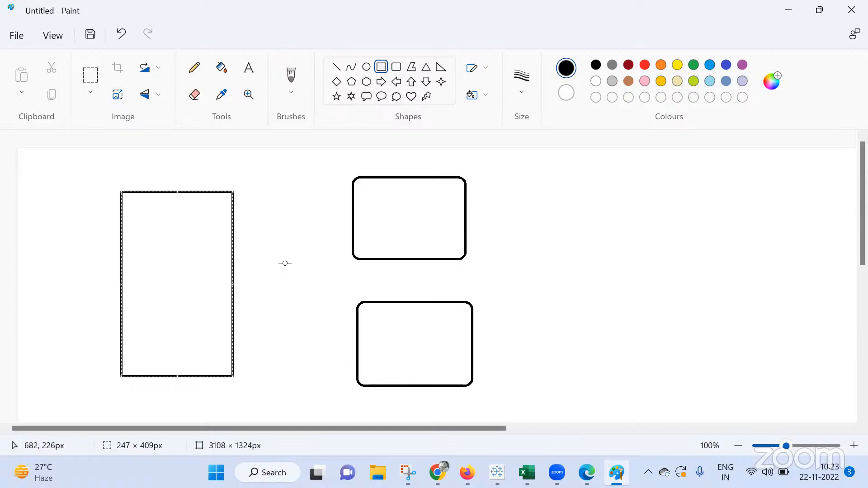
left_click(370, 188)
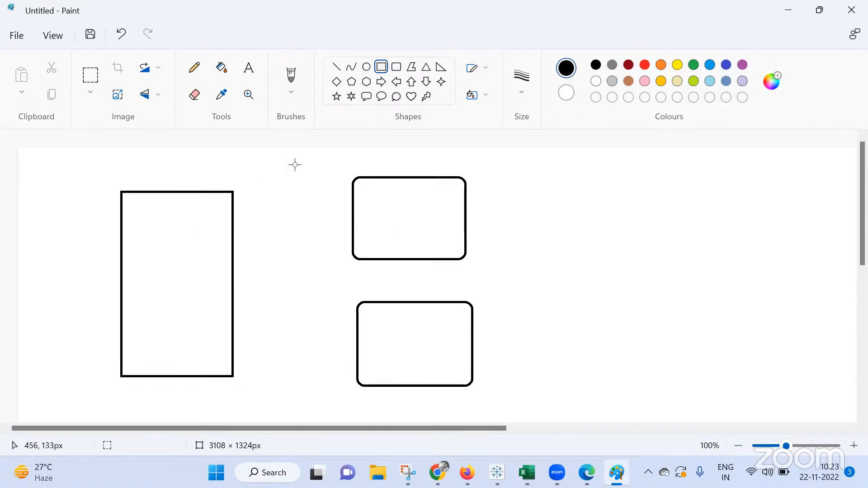
Draw straight lines connecting the tall rectangle to each of the two rounded rectangles
left_click(336, 66)
left_click_drag(215, 229, 360, 197)
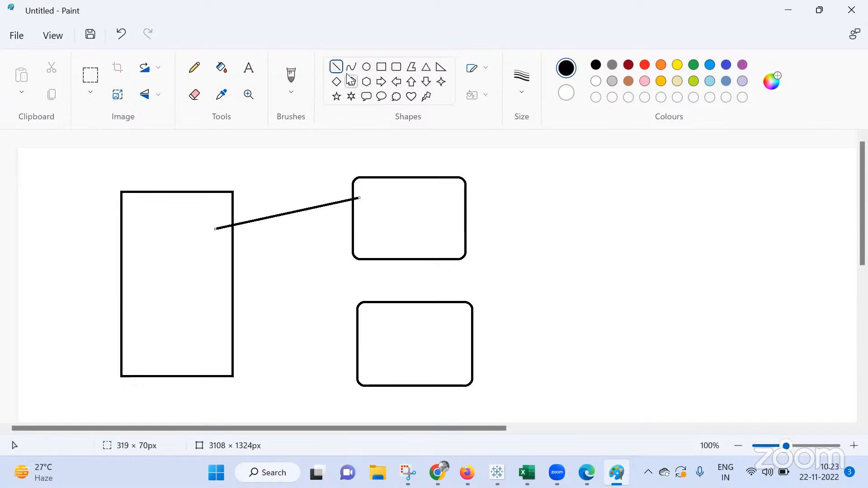
left_click_drag(214, 326, 382, 358)
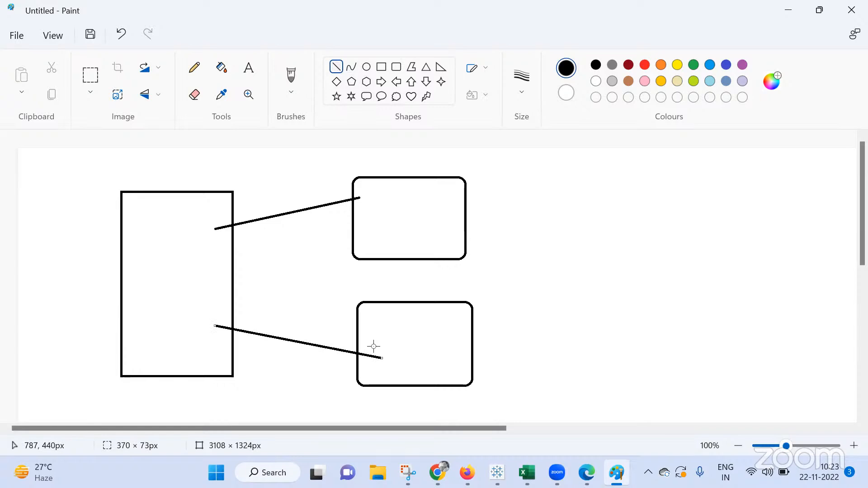
Add a text box beside the shapes with the lines "Select", "From Table A Join Table B" and "On"
left_click(248, 68)
left_click_drag(537, 190, 720, 326)
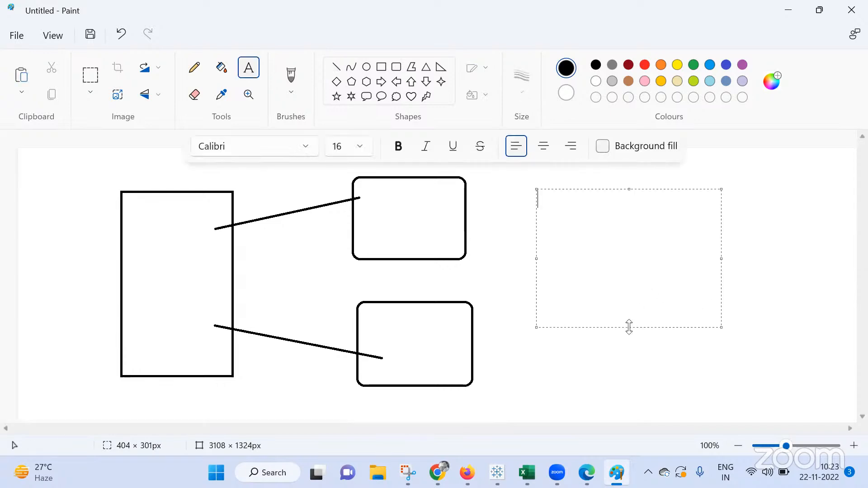
type("Select")
key("Return")
type("From ")
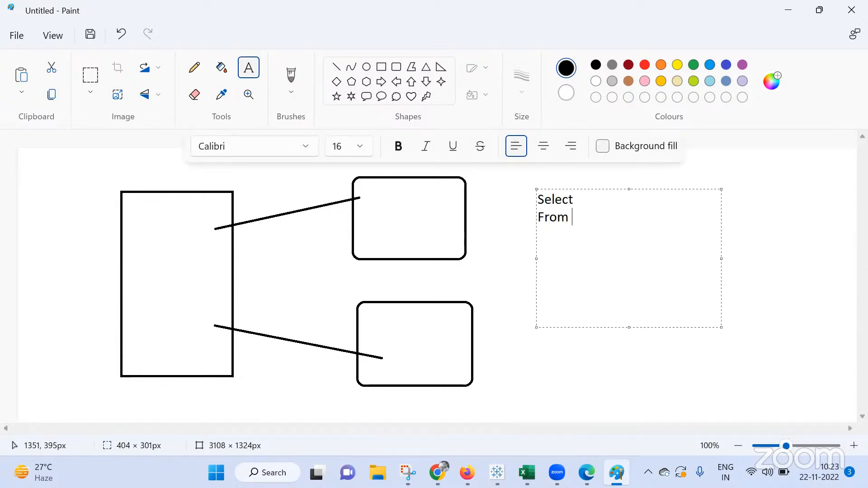
type("Table A Joiin T")
key("BackSpace")
key("BackSpace")
key("BackSpace")
key("BackSpace")
type("n Table B")
key("Return")
type("On ")
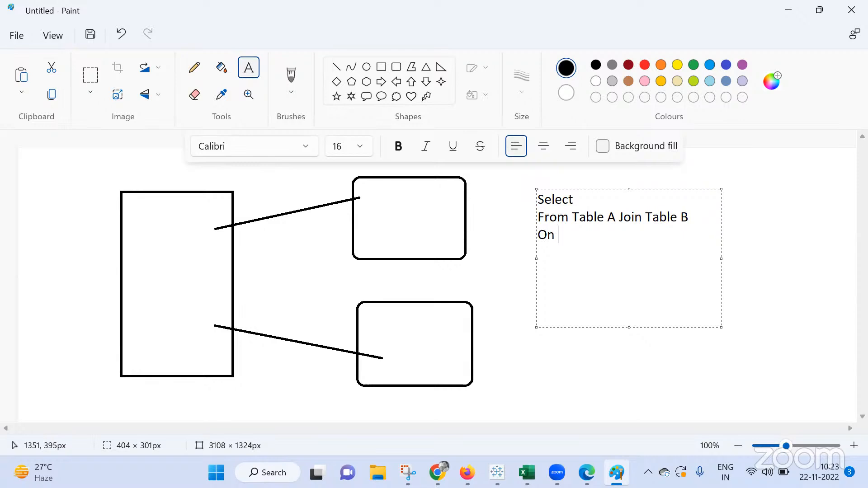
type("Join conditio")
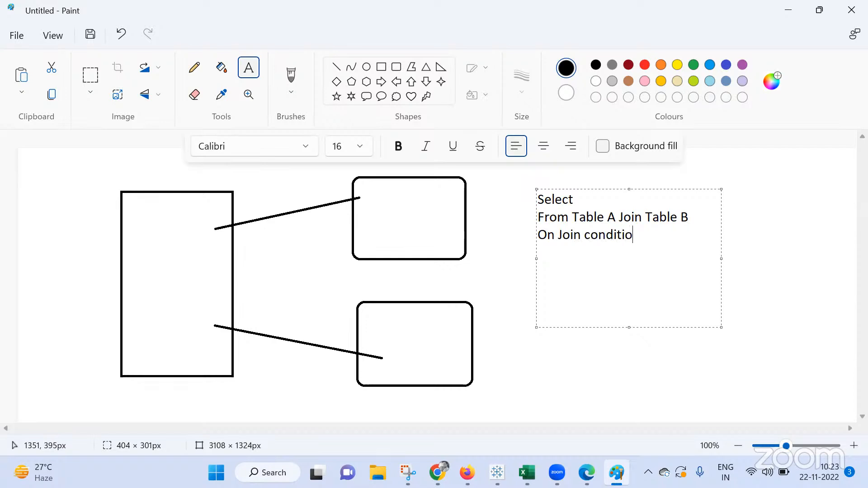
Continue the text with "Join conditio", "join Table c" and "Join COntion" on separate lines
key("Return")
type("join Table c")
key("Return")
type("Jo")
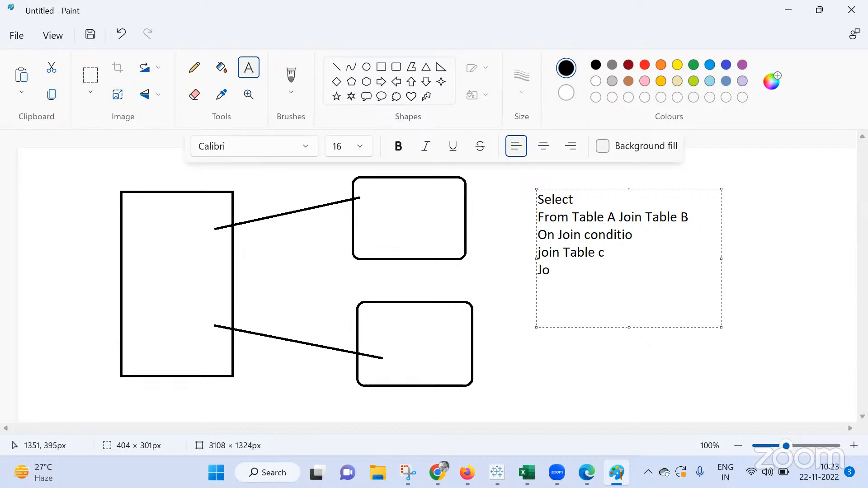
type("in COntion")
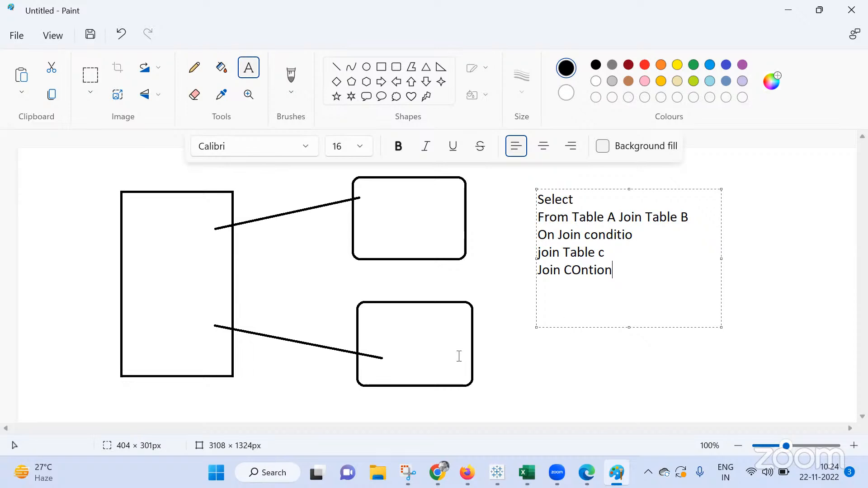
mouse_move(494, 472)
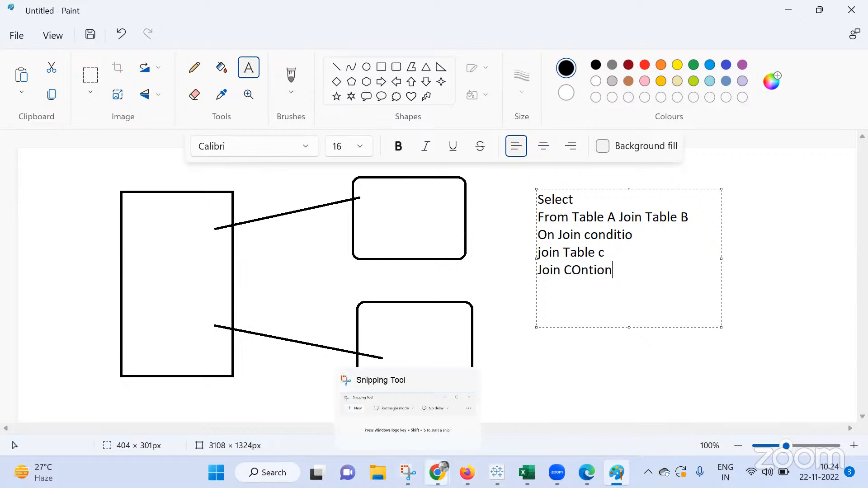
mouse_move(437, 472)
left_click(377, 396)
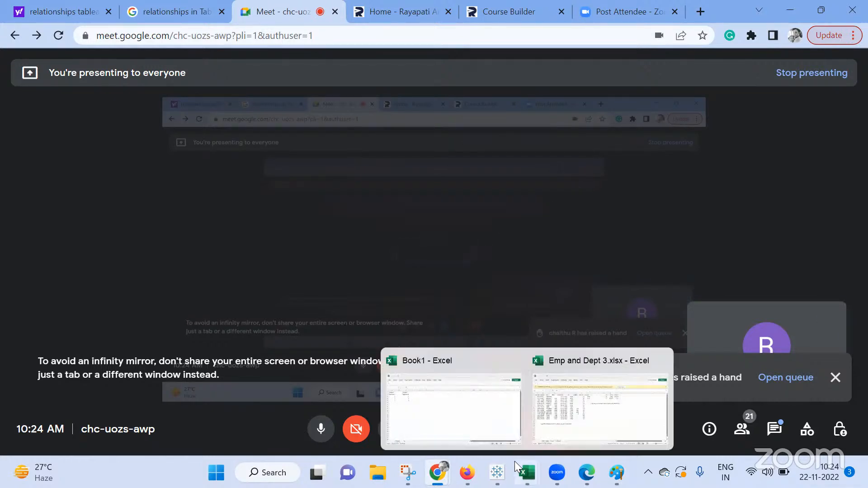
mouse_move(497, 472)
left_click(515, 403)
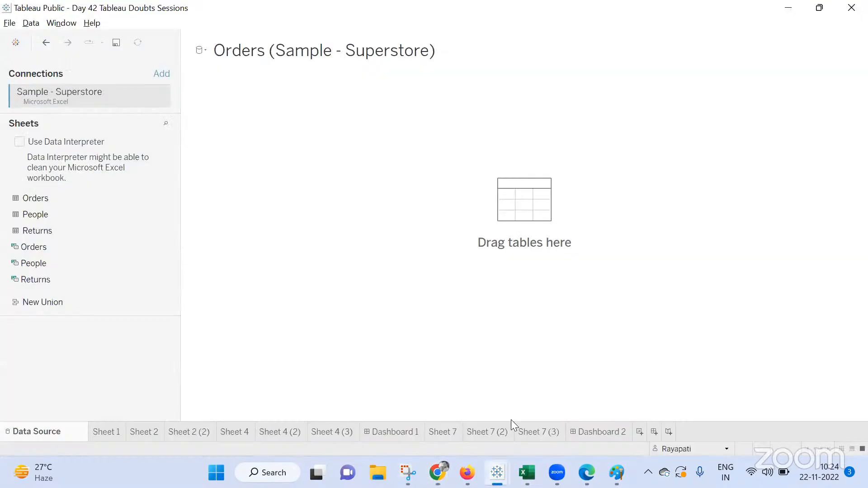
Open Dashboard 1 and re-establish the connection to the Orders (Sample - Superstore) data source
left_click(397, 432)
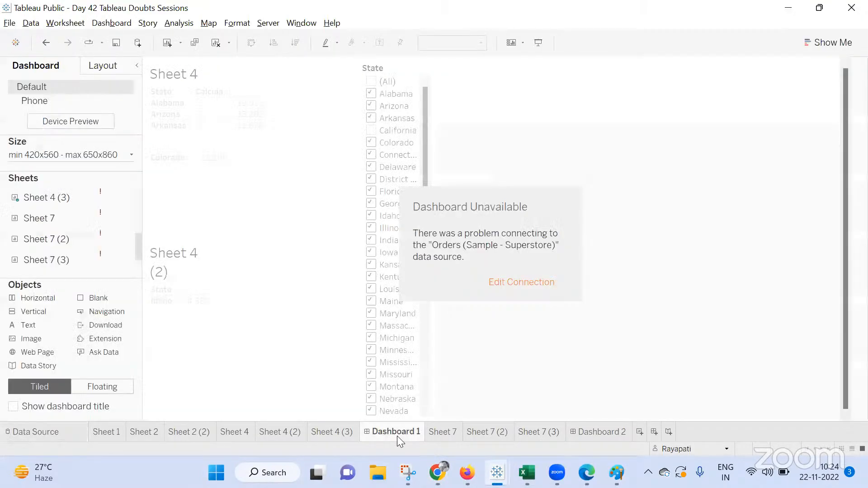
left_click(521, 281)
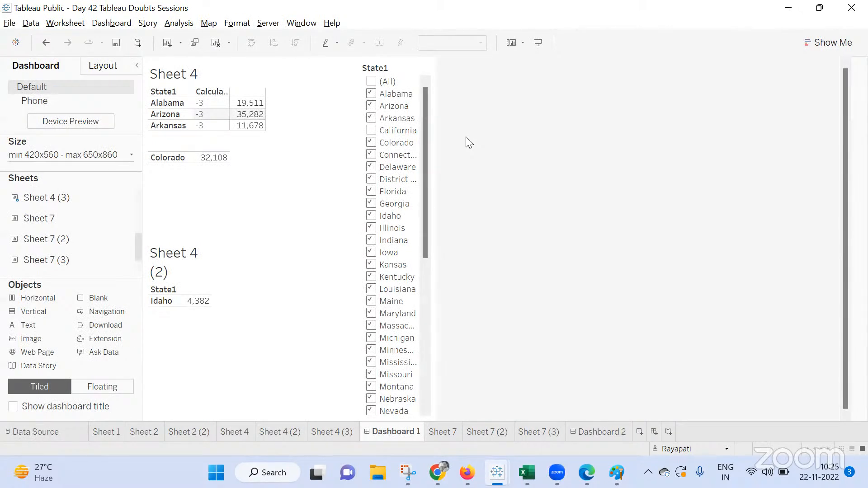
Open the dashboard Actions dialog, start adding a filter action, and close that dialog
left_click(111, 23)
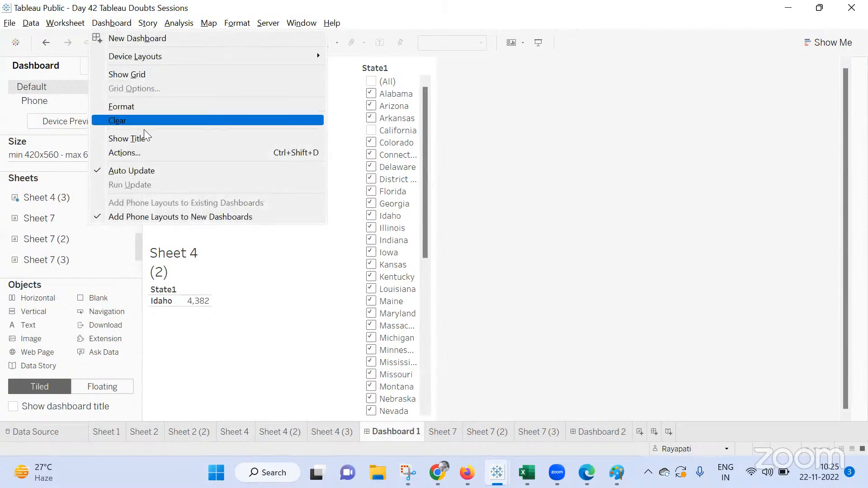
left_click(143, 151)
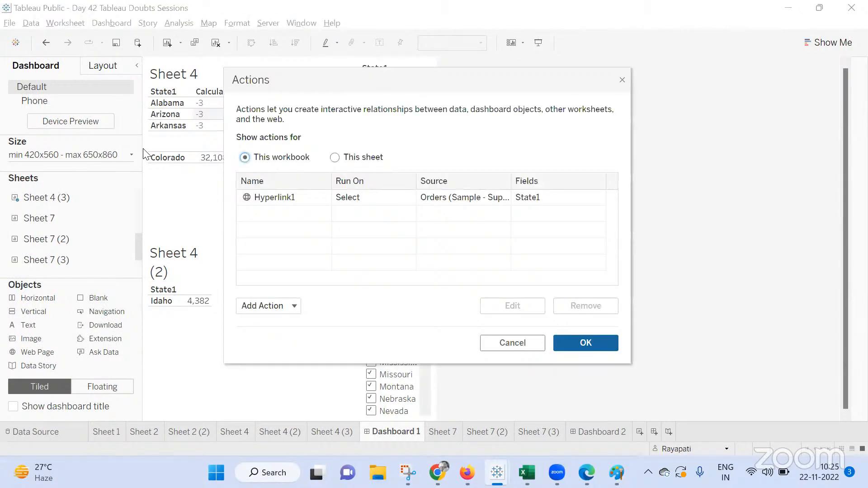
left_click(277, 304)
left_click(282, 229)
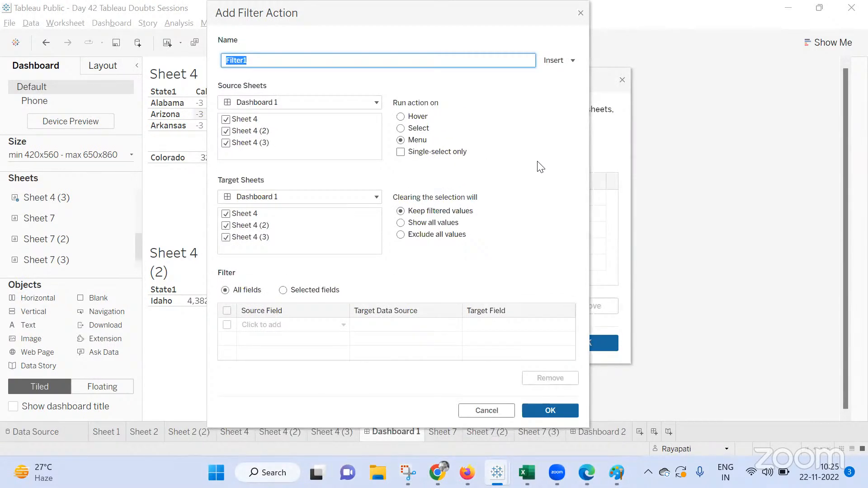
left_click(580, 12)
Switch to the Google Meet call, check the in-call messages, and stop presenting the screen
mouse_move(497, 473)
mouse_move(437, 472)
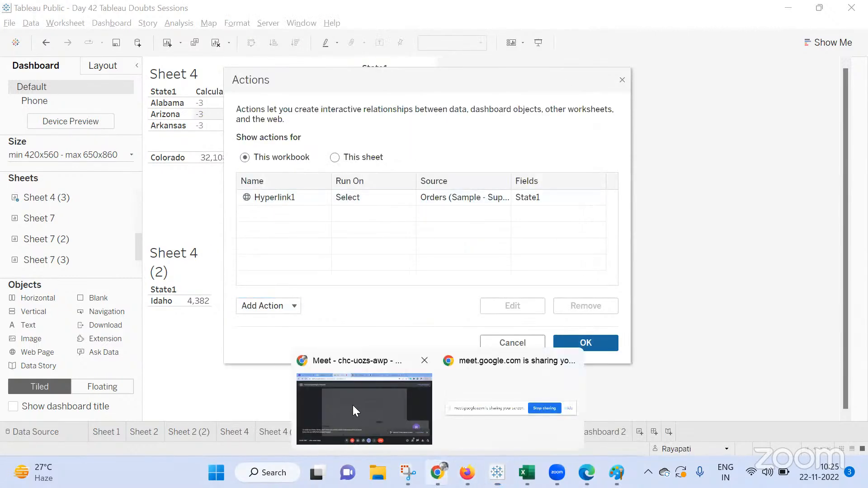
left_click(351, 405)
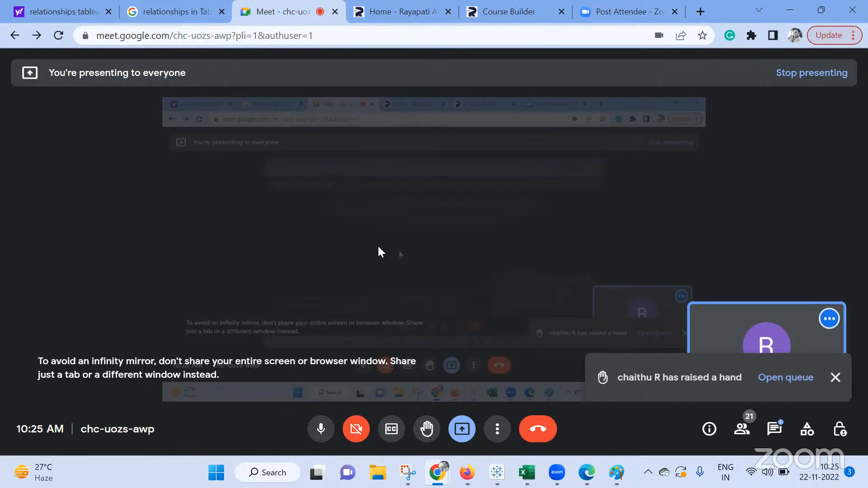
left_click(766, 434)
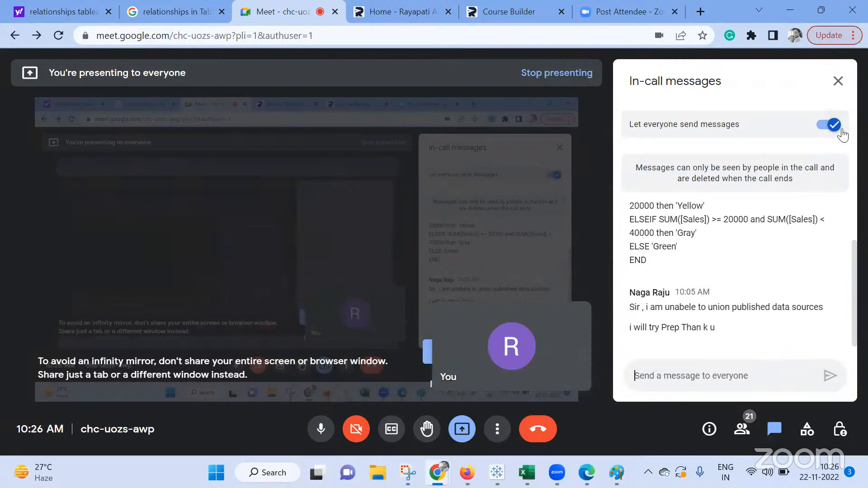
left_click(837, 81)
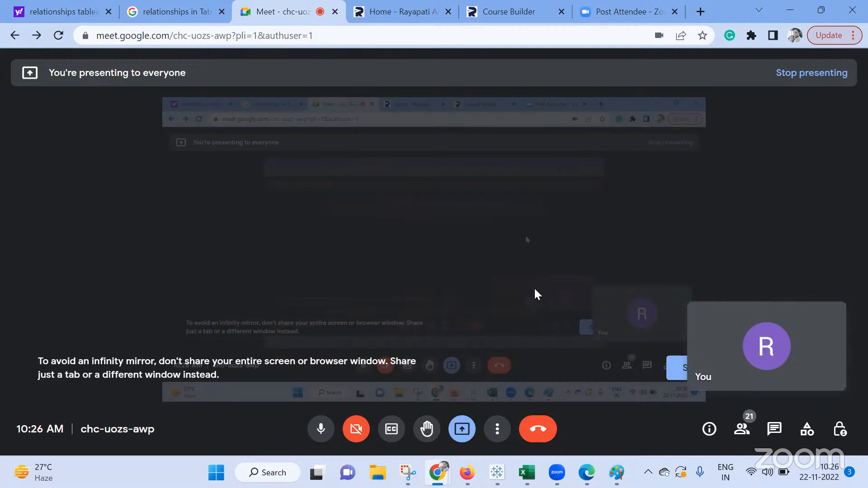
left_click(470, 428)
left_click(491, 386)
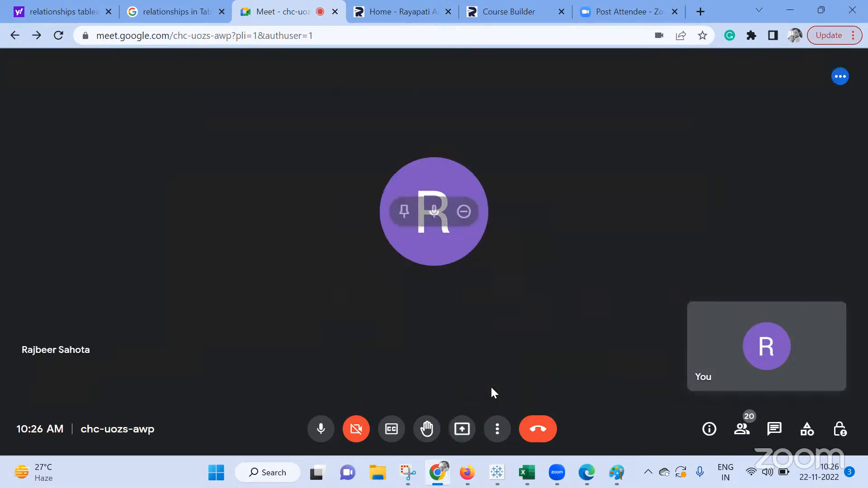
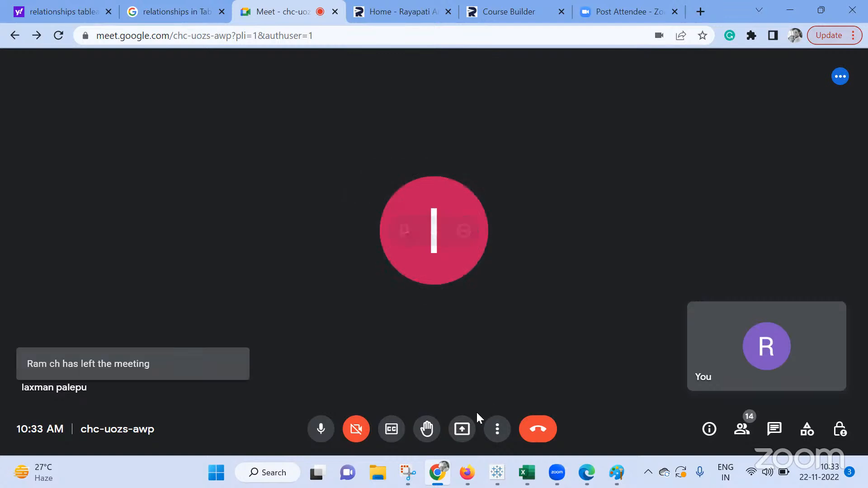
Start sharing the screen to the Meet call again
left_click(462, 428)
left_click(517, 333)
left_click(445, 246)
left_click(560, 314)
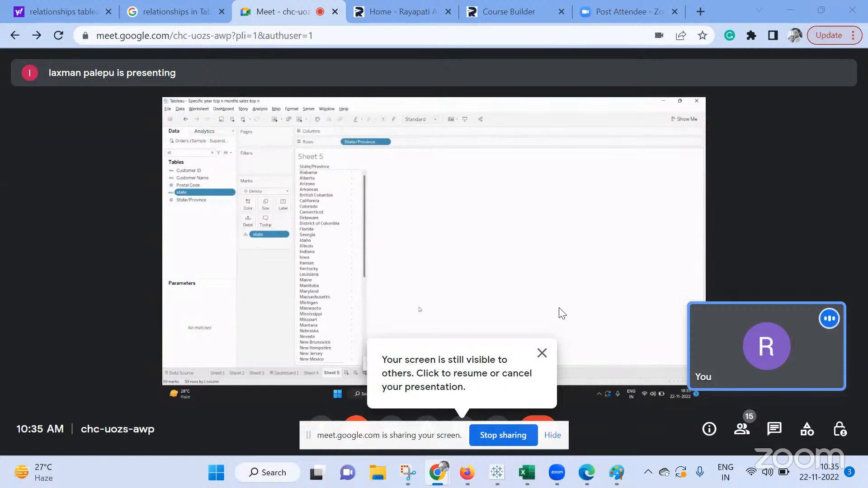
Dismiss the presentation reminder and hide the screen-sharing notification bar
left_click(542, 354)
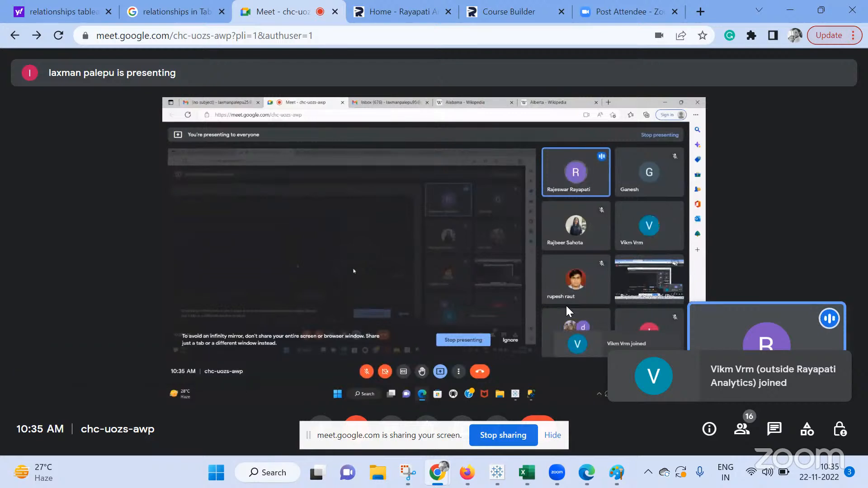
left_click(553, 435)
left_click(542, 353)
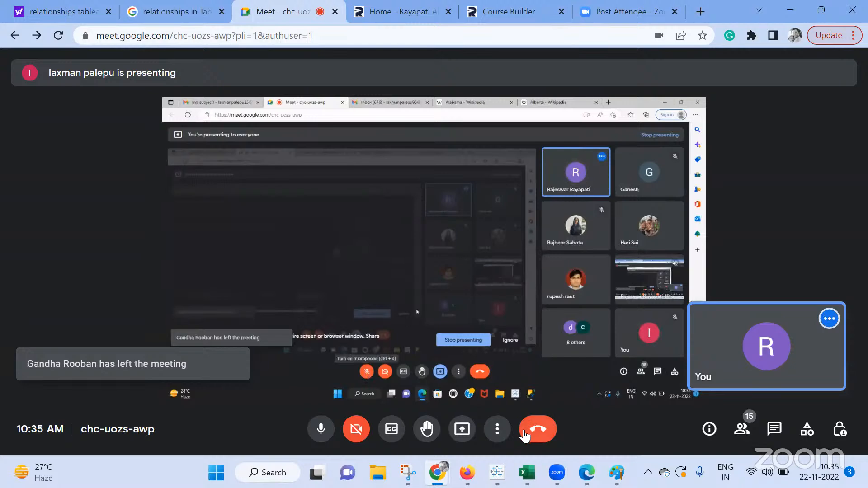
Turn off the microphone and begin ending the video call
left_click(319, 433)
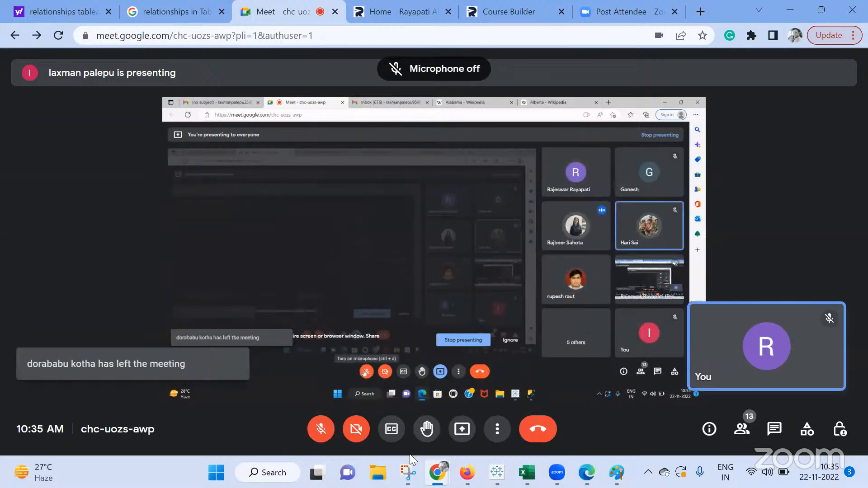
left_click(539, 433)
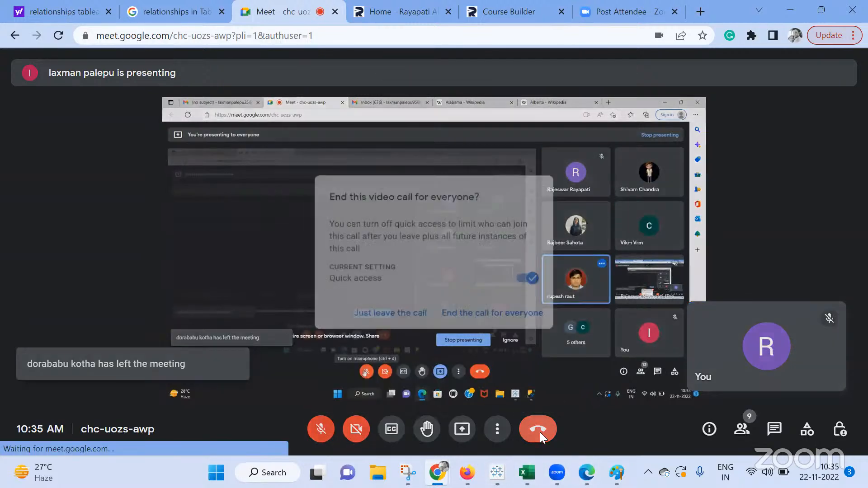